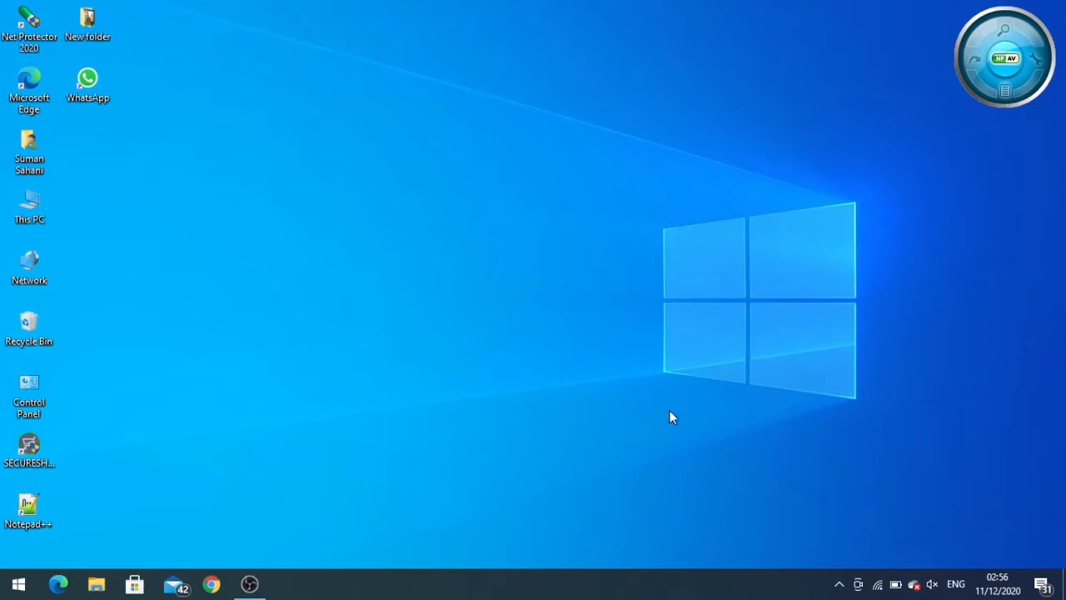
- Open drive.google.com in Chrome and create a new blank Google Form
{"action": "left_click", "coordinate": [211, 584]}
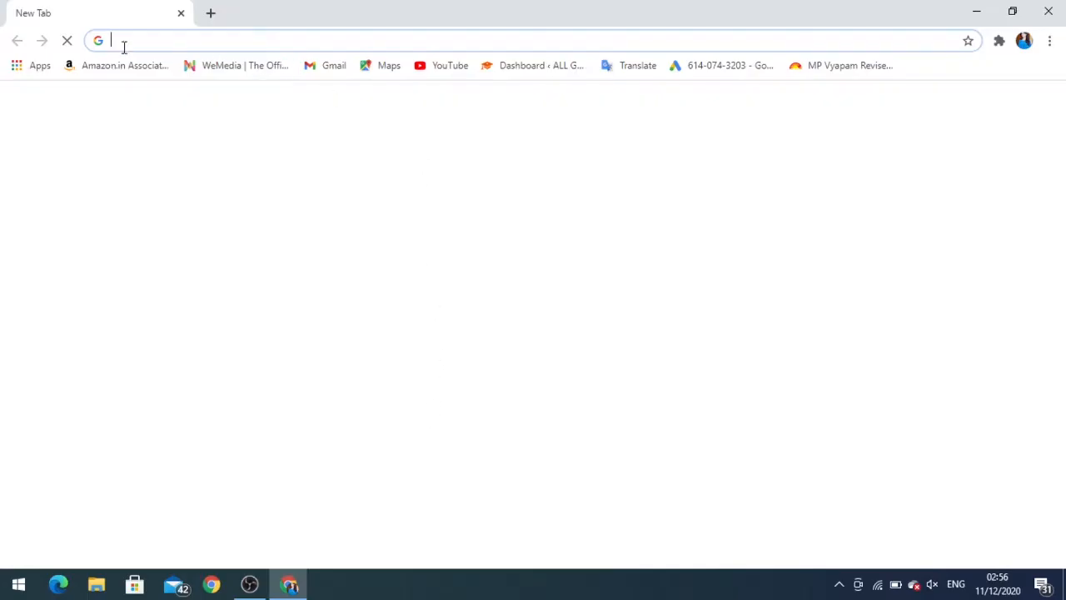
{"action": "left_click", "coordinate": [122, 41]}
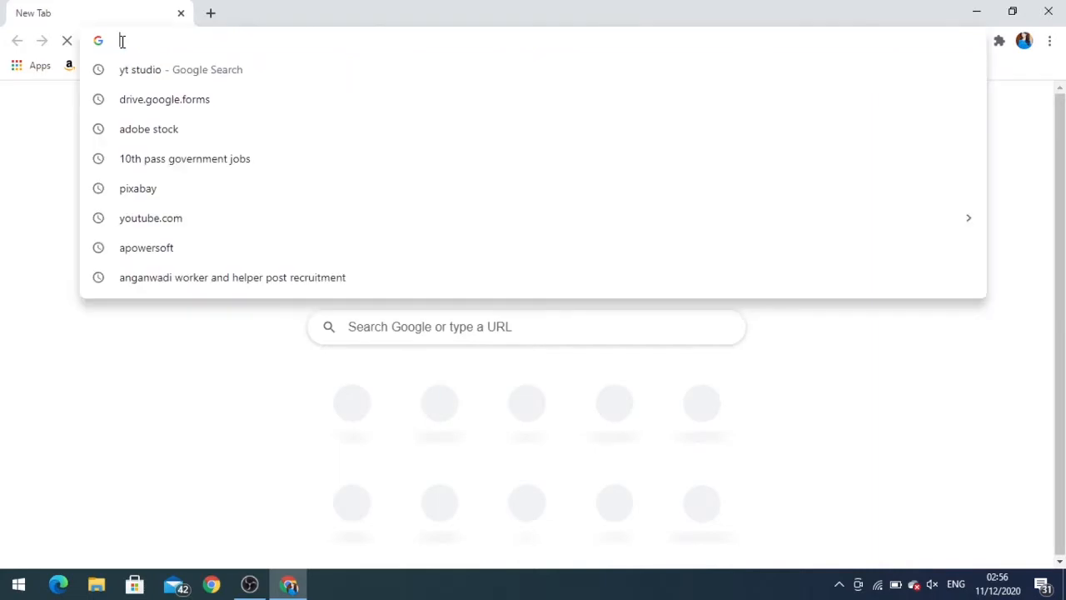
{"action": "type", "text": "drive.google.com"}
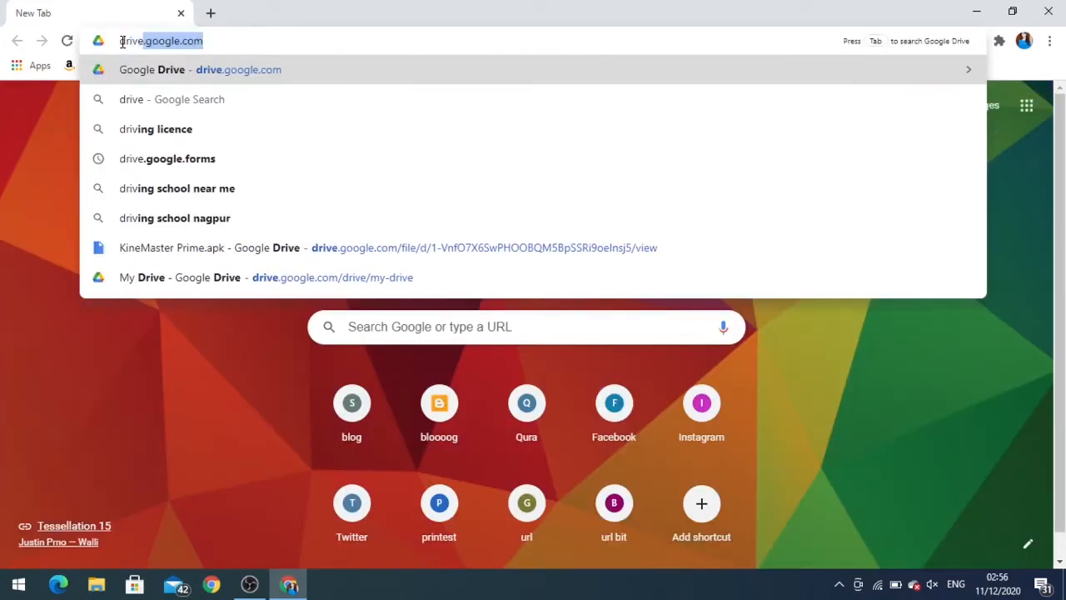
{"action": "key", "text": "Return"}
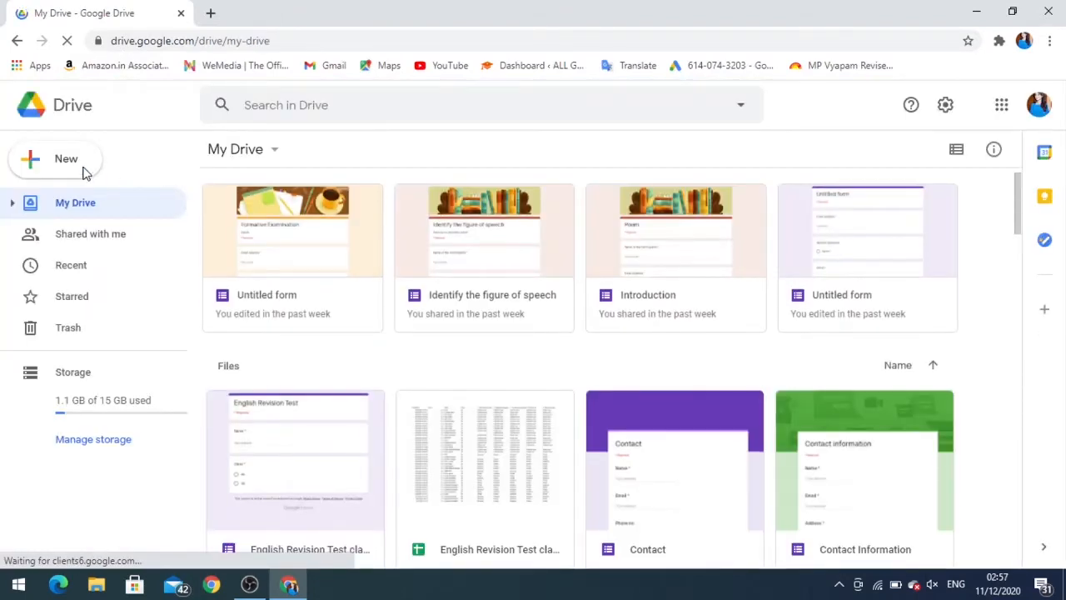
{"action": "left_click", "coordinate": [38, 164]}
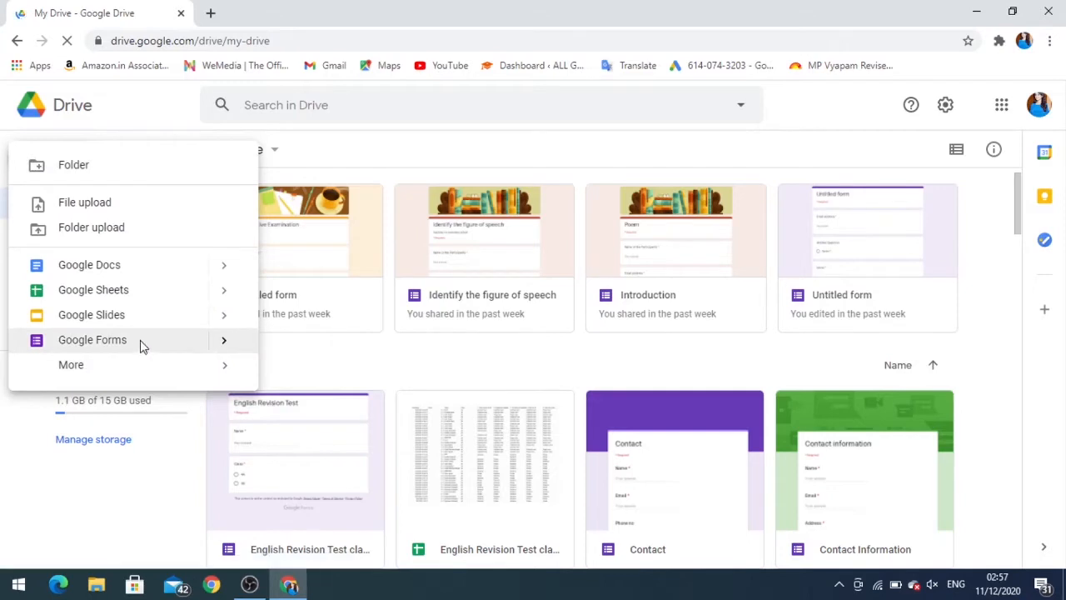
{"action": "left_click", "coordinate": [141, 346]}
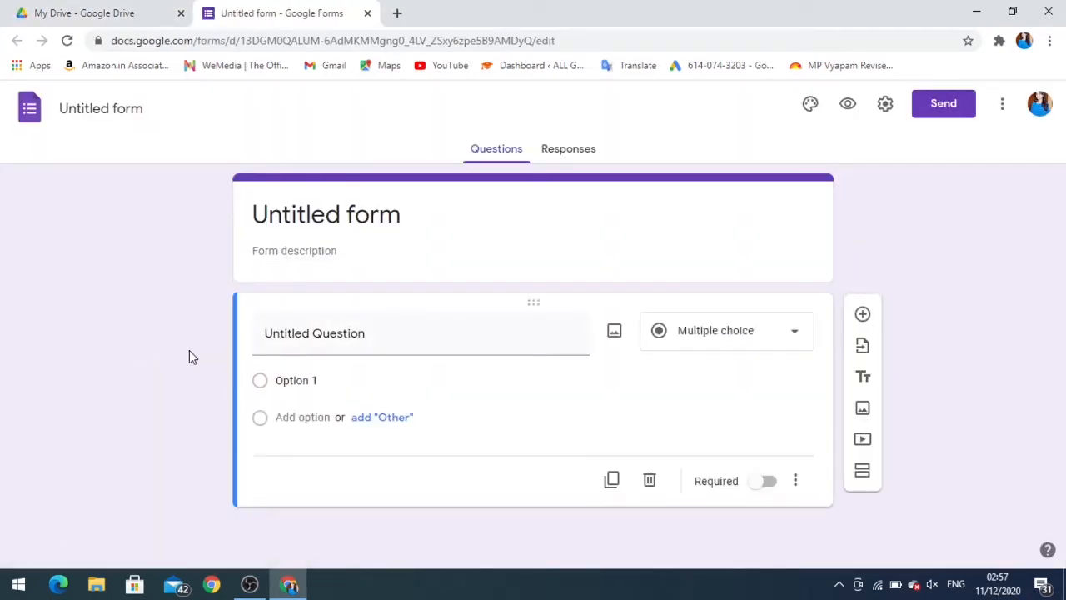
- Replace the form's placeholder title with "Formative Examination"
{"action": "left_click", "coordinate": [406, 215]}
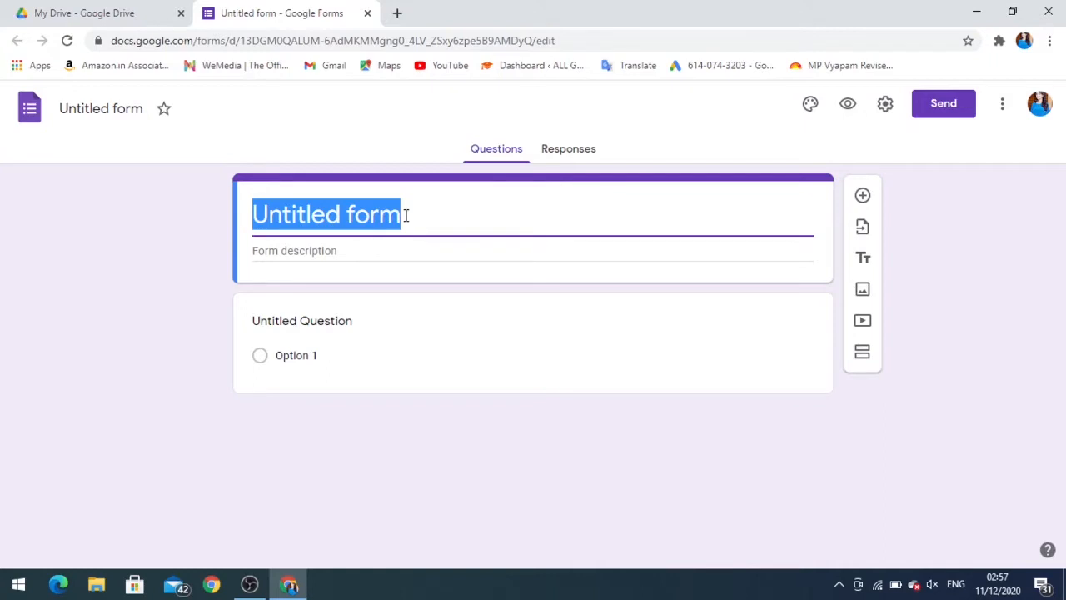
{"action": "key", "text": "BackSpace"}
{"action": "type", "text": "Fo"}
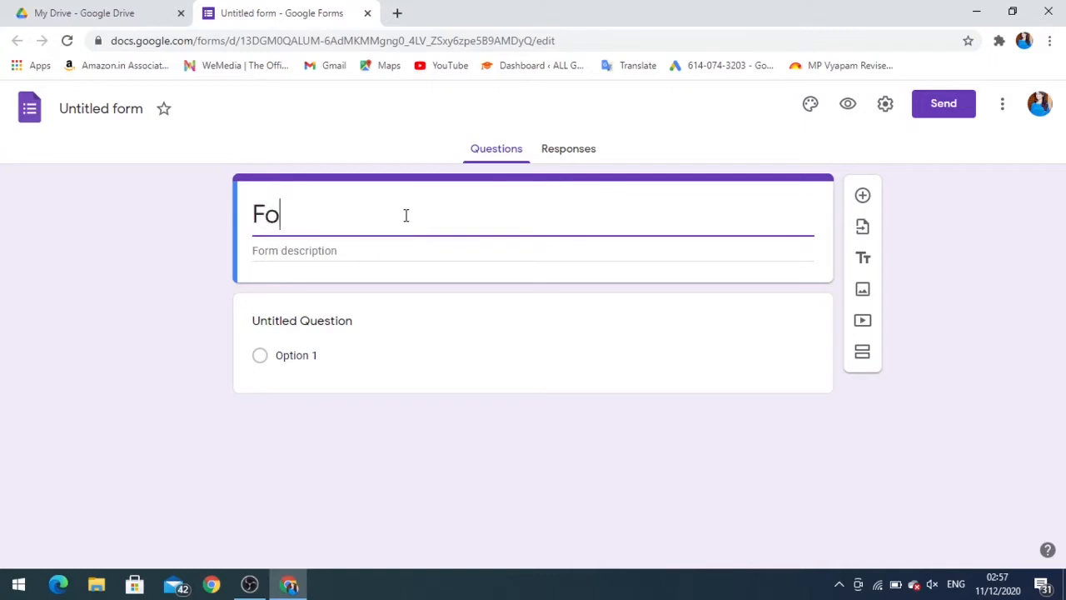
{"action": "type", "text": "rmati"}
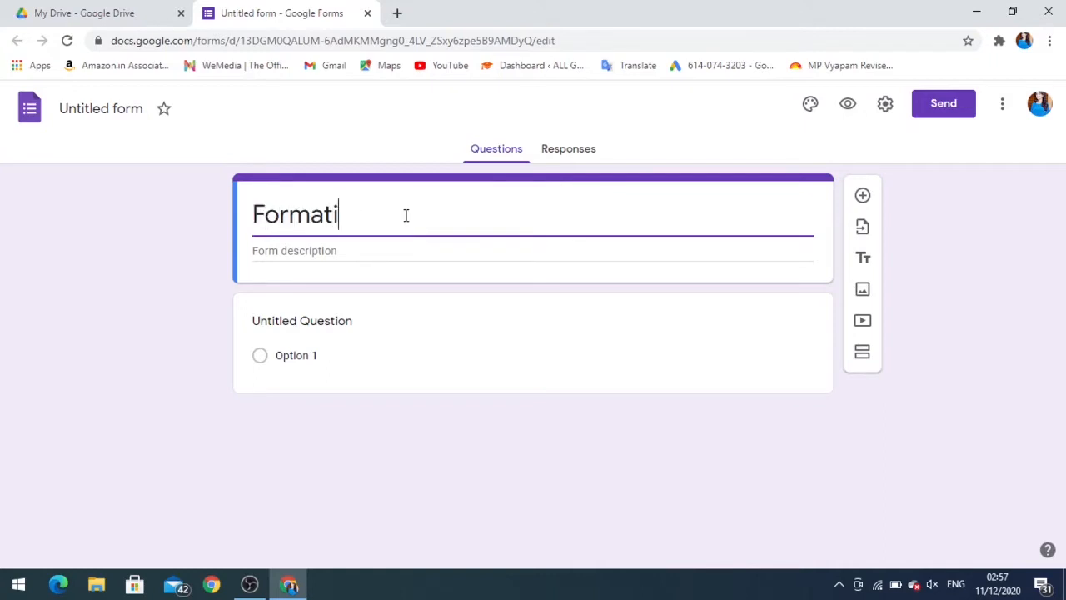
{"action": "type", "text": "ve E"}
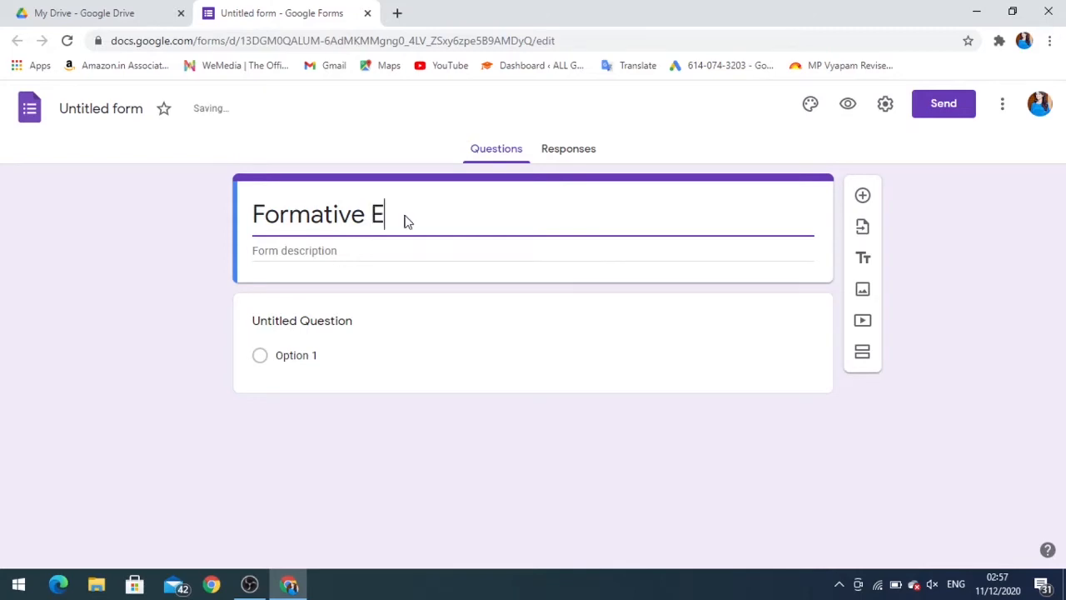
{"action": "type", "text": "xaminat"}
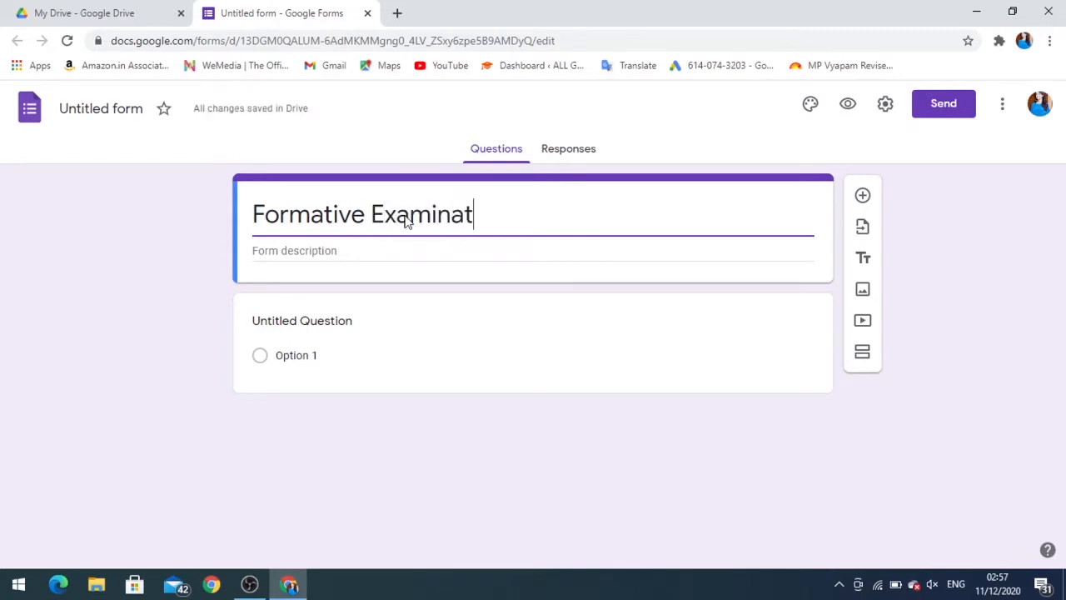
{"action": "type", "text": "ion"}
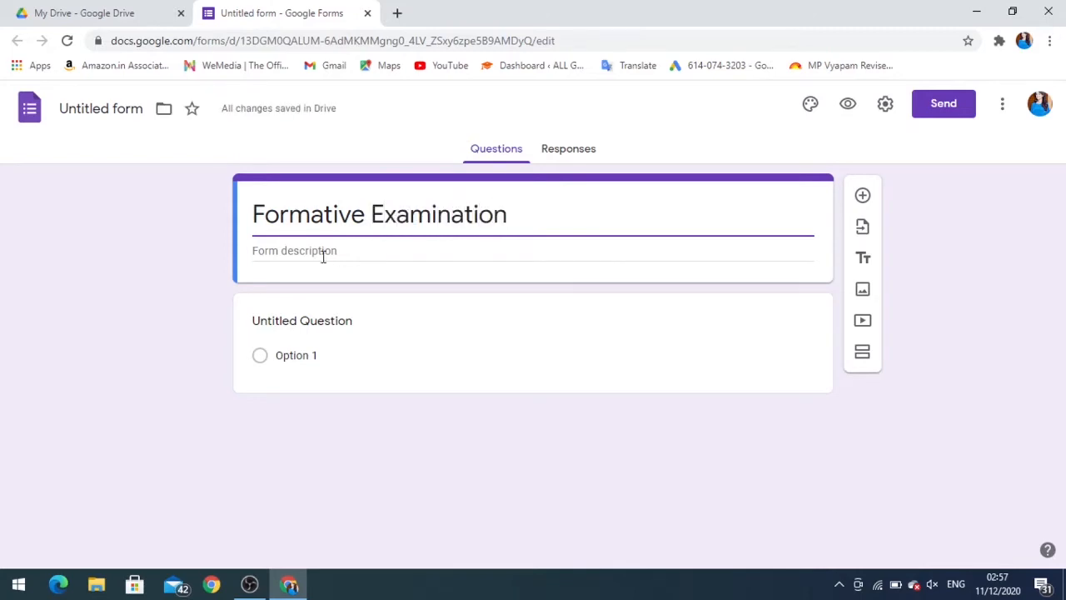
- Enter "English" as the form description
{"action": "left_click", "coordinate": [322, 256]}
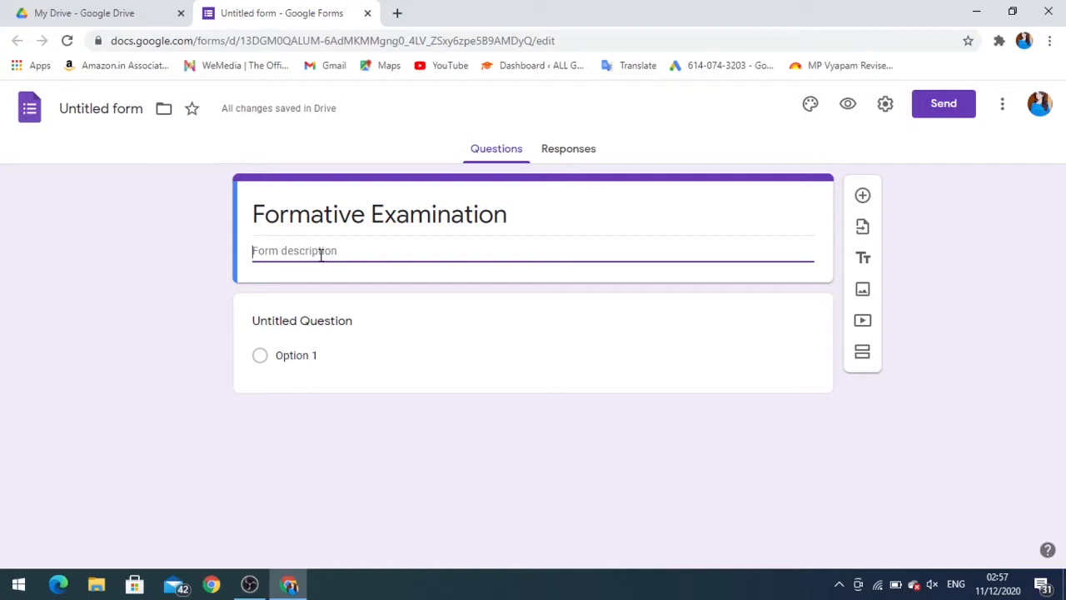
{"action": "type", "text": "Eng"}
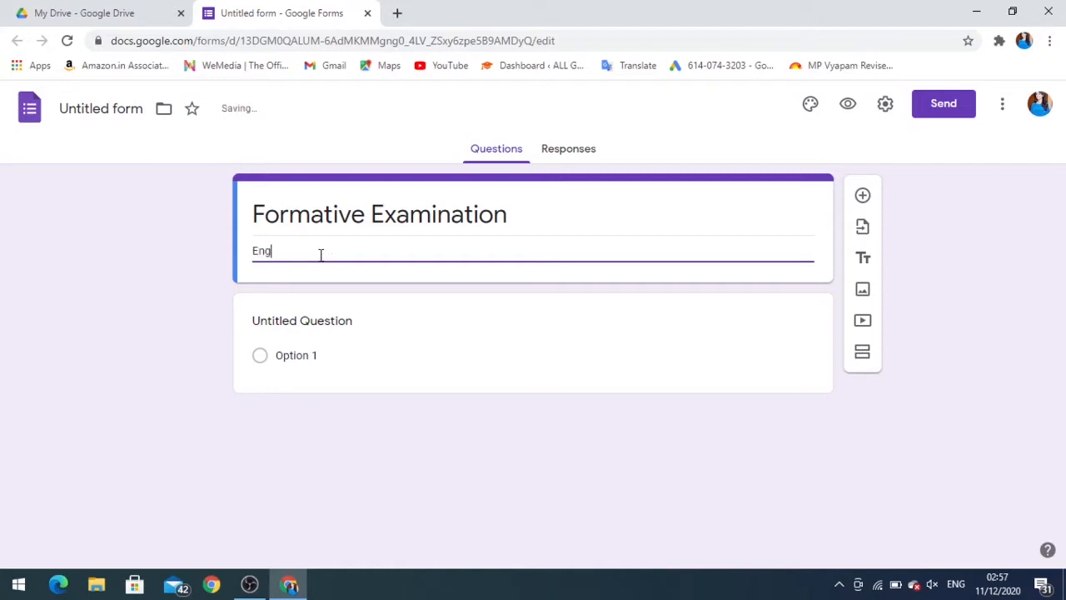
{"action": "type", "text": "lish"}
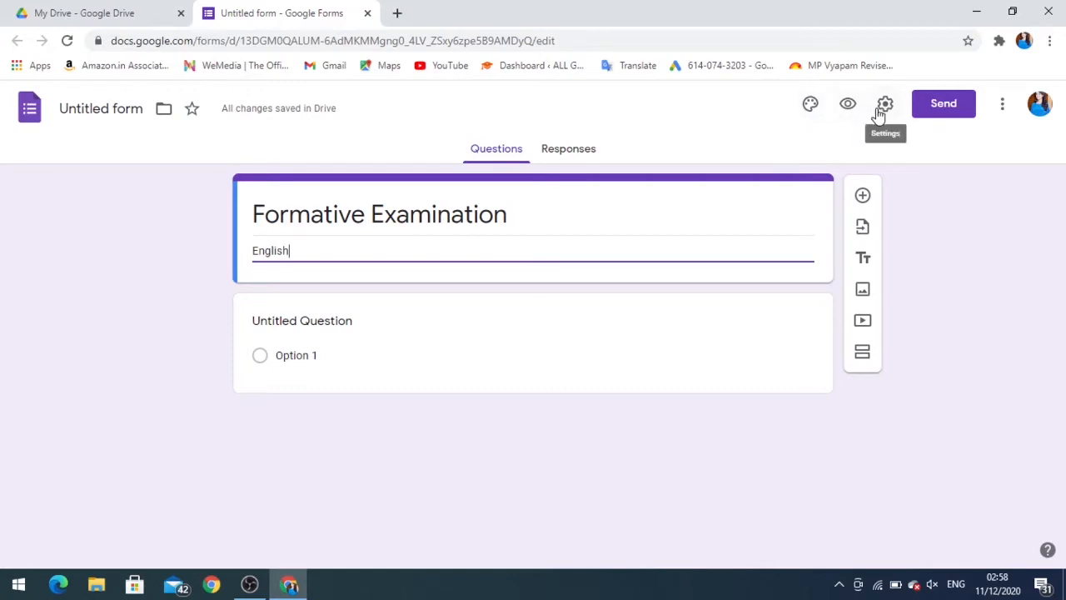
- Open the header image chooser from the theme options and look through the Illustrations, Birthday, Food and dining, and upload choices
{"action": "left_click", "coordinate": [810, 105]}
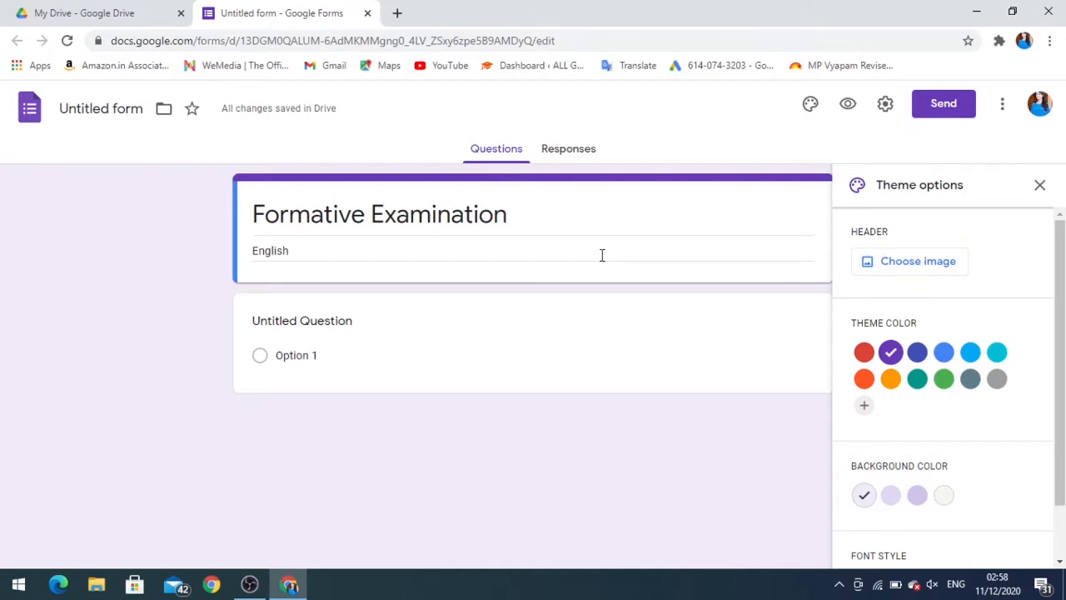
{"action": "left_click", "coordinate": [896, 263]}
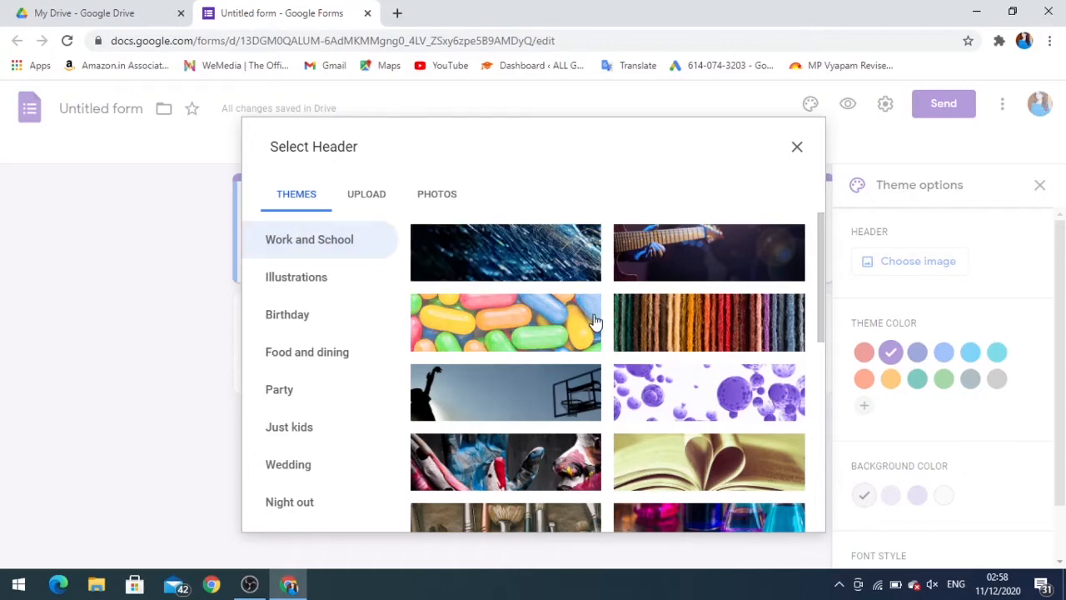
{"action": "scroll", "coordinate": [594, 323], "scroll_direction": "down", "scroll_amount": 5}
{"action": "left_click", "coordinate": [343, 284]}
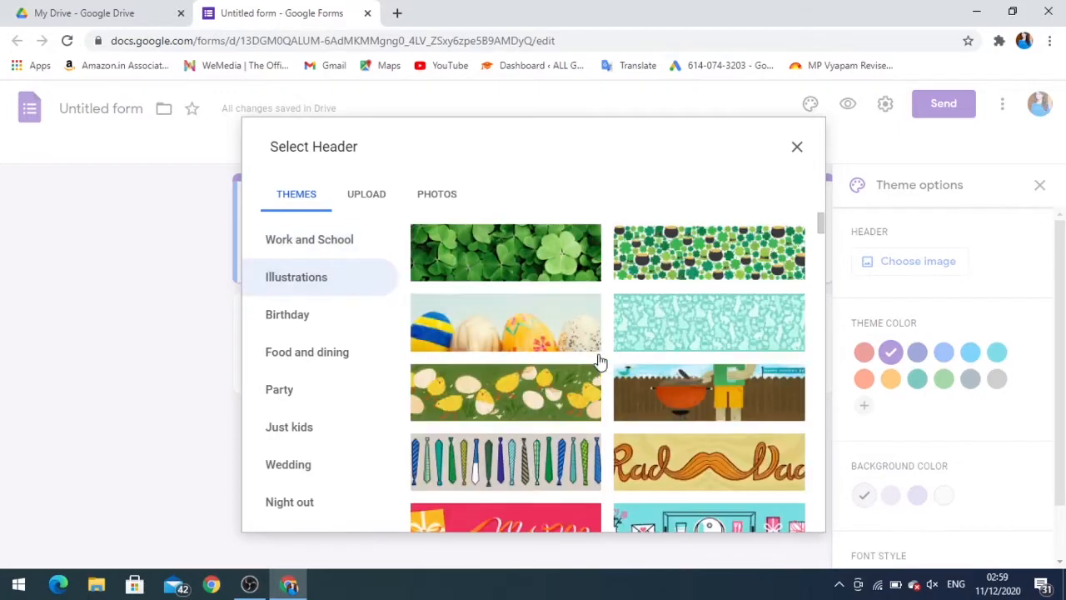
{"action": "left_click", "coordinate": [324, 315]}
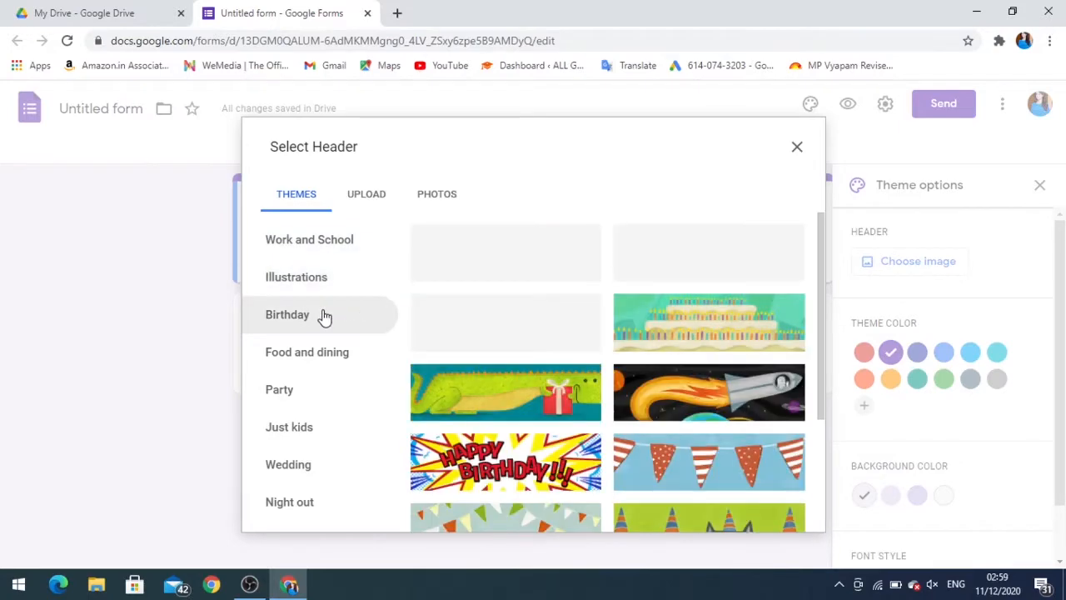
{"action": "left_click", "coordinate": [354, 356]}
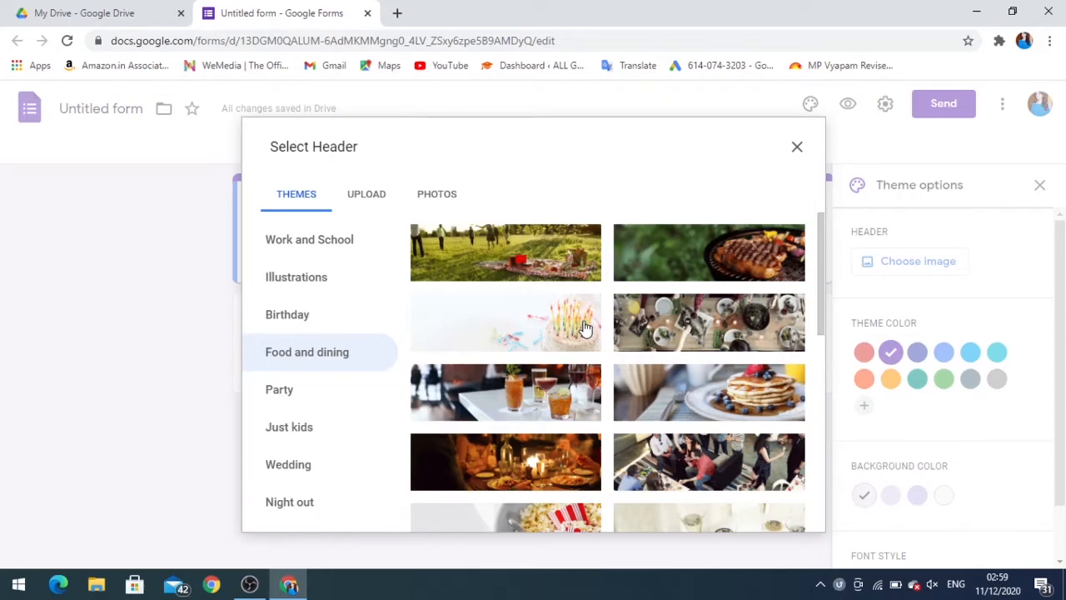
{"action": "left_click", "coordinate": [360, 204]}
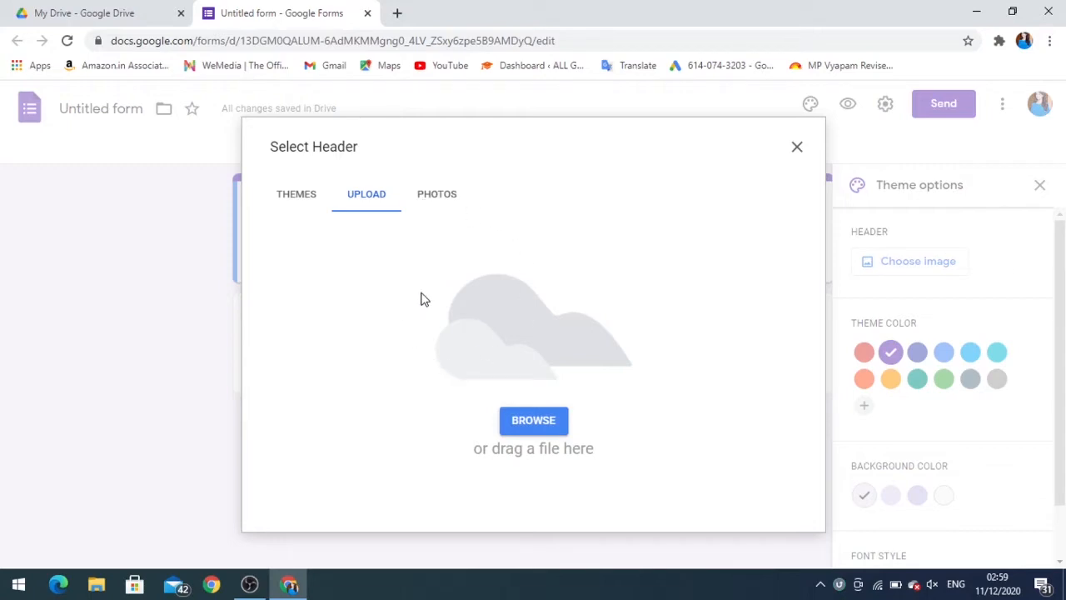
- Insert the Work and School header image showing a notepad, pencil and coffee cup
{"action": "left_click", "coordinate": [310, 212]}
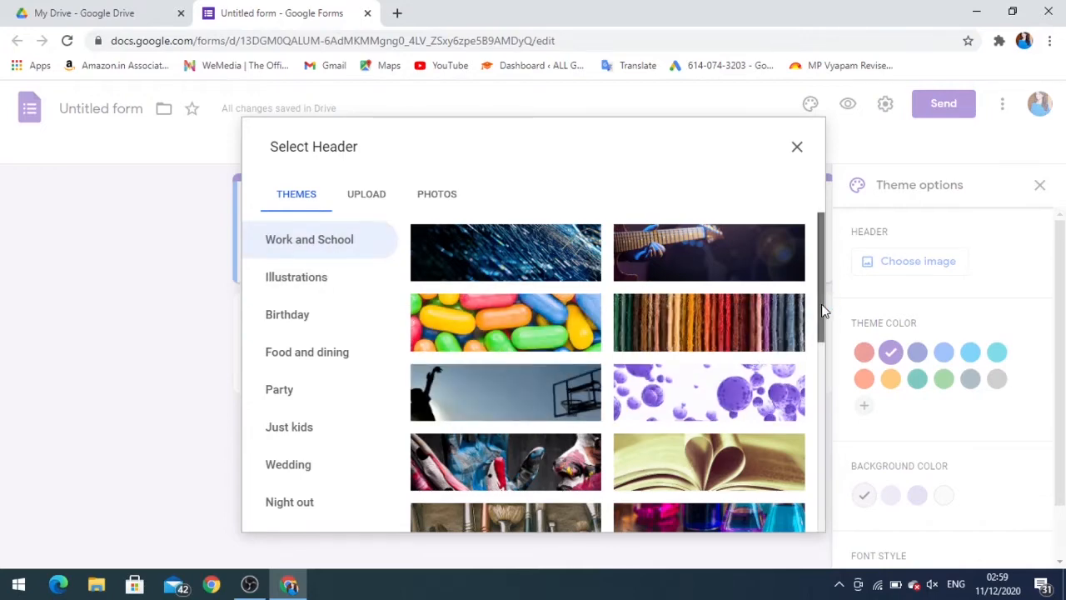
{"action": "left_click_drag", "start_coordinate": [822, 310], "coordinate": [776, 563]}
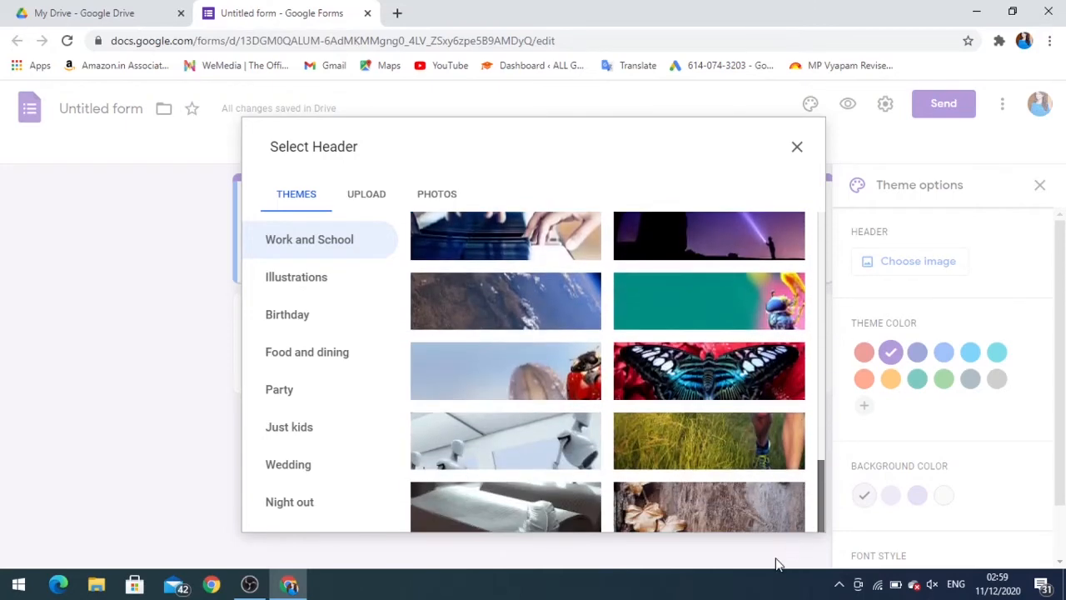
{"action": "scroll", "coordinate": [657, 497], "scroll_direction": "down", "scroll_amount": 2}
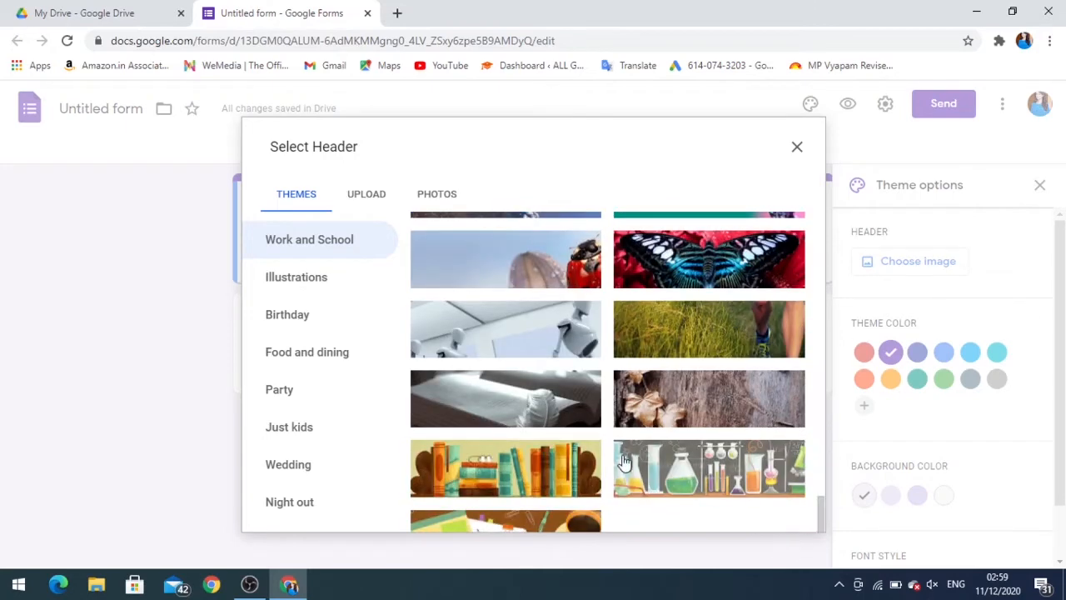
{"action": "left_click", "coordinate": [546, 525]}
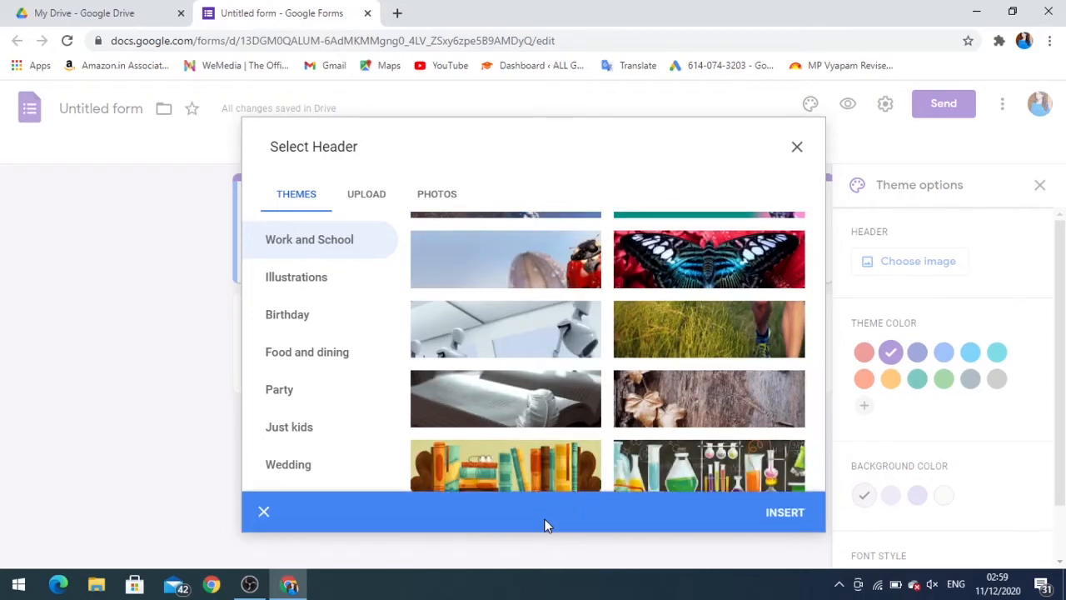
{"action": "left_click", "coordinate": [783, 513]}
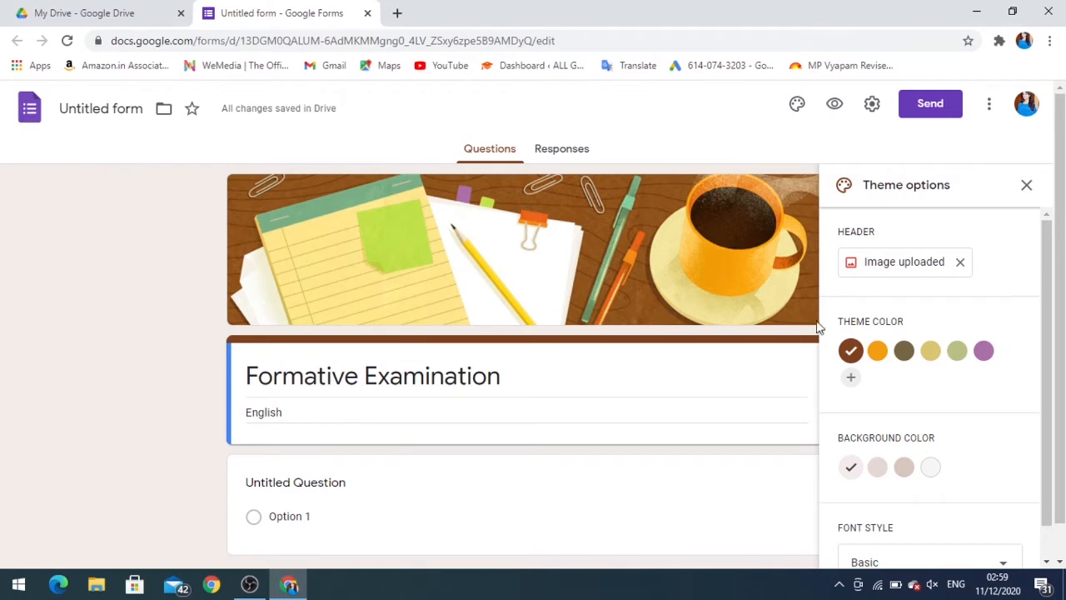
- Compare the orange and brown theme colors and set the form's theme color to orange
{"action": "left_click", "coordinate": [879, 358]}
{"action": "left_click", "coordinate": [850, 352]}
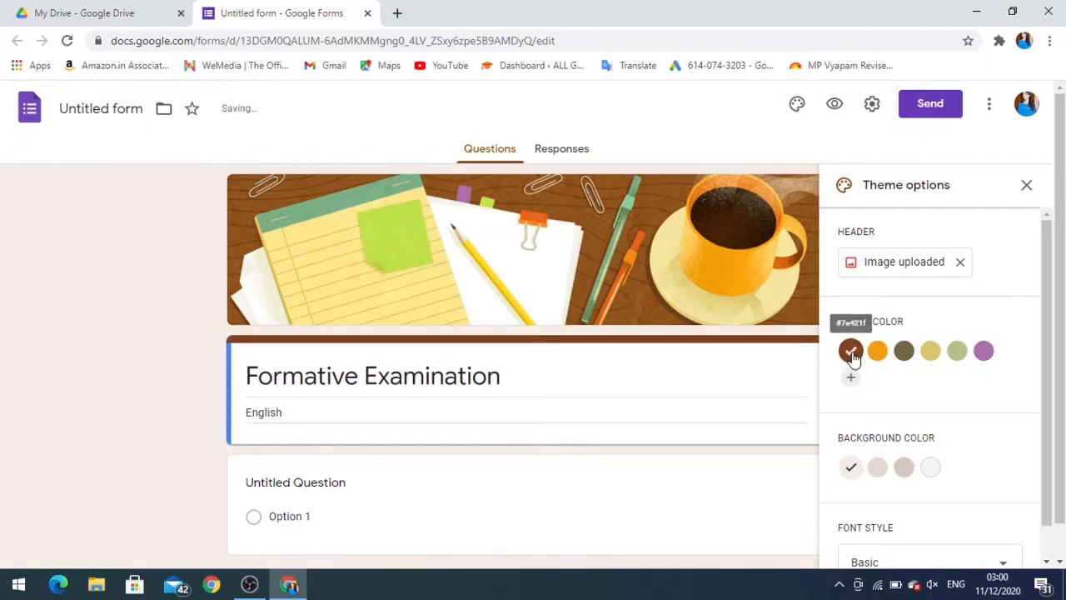
{"action": "scroll", "coordinate": [874, 381], "scroll_direction": "down", "scroll_amount": 1}
{"action": "left_click", "coordinate": [877, 317]}
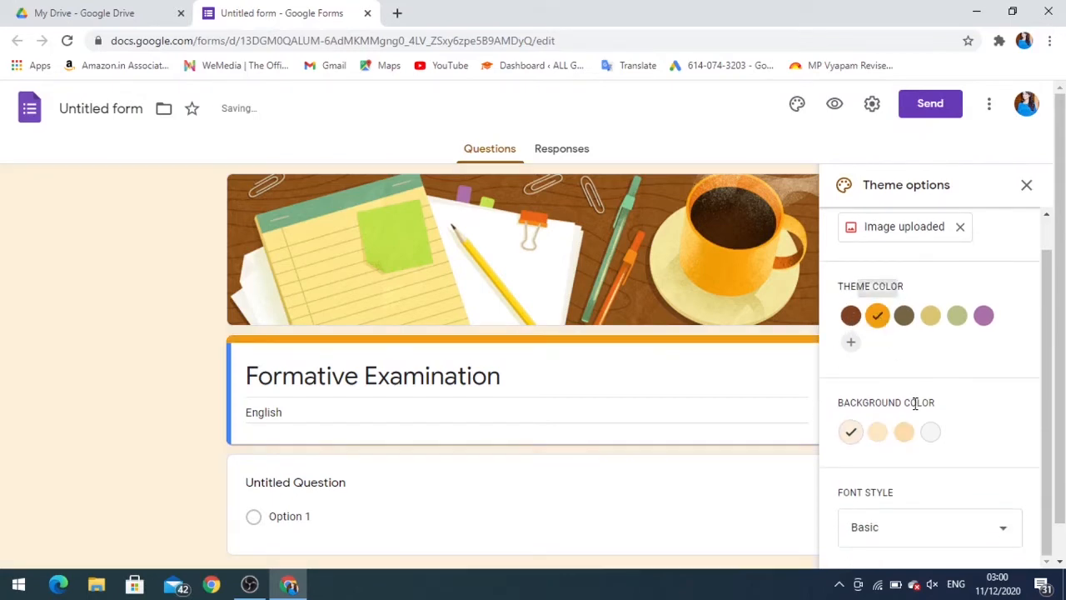
- Try the available background tints and set the form's background to the darkest orange shade
{"action": "scroll", "coordinate": [909, 403], "scroll_direction": "down", "scroll_amount": 1}
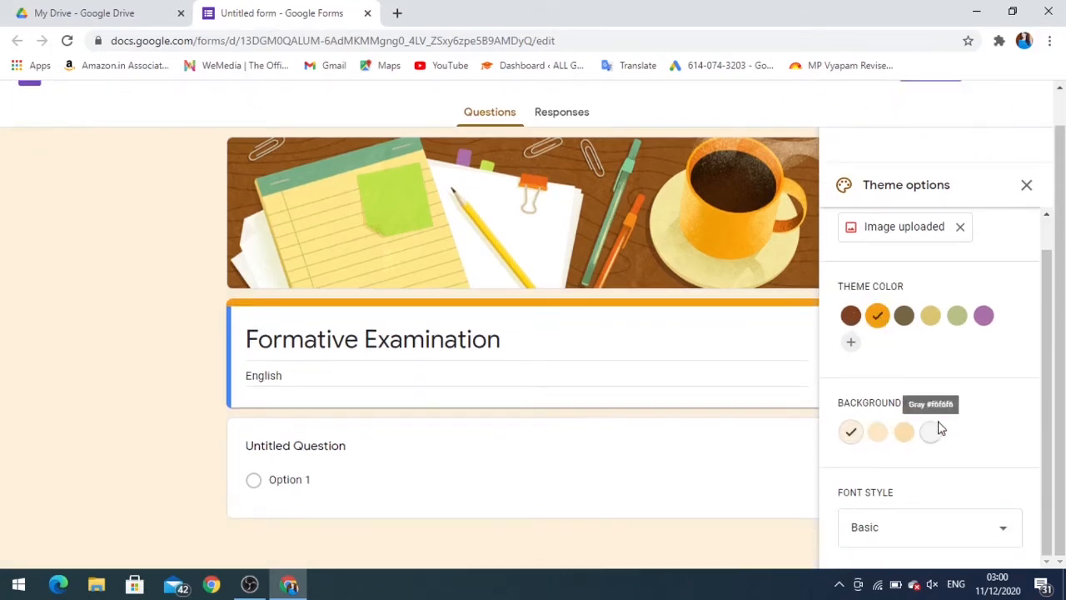
{"action": "left_click", "coordinate": [879, 436]}
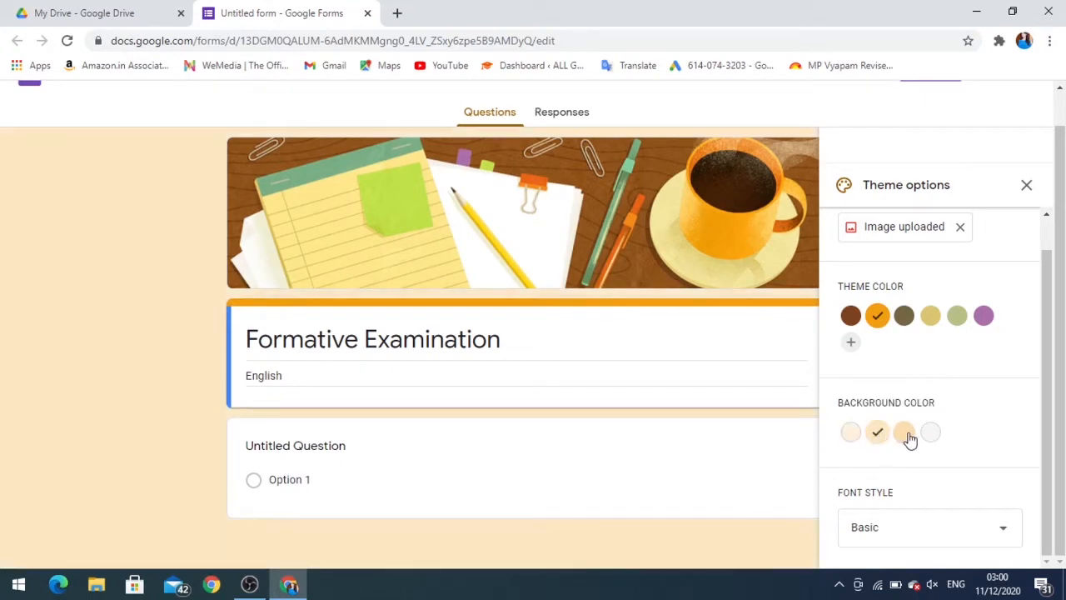
{"action": "left_click", "coordinate": [904, 433]}
{"action": "left_click", "coordinate": [930, 434]}
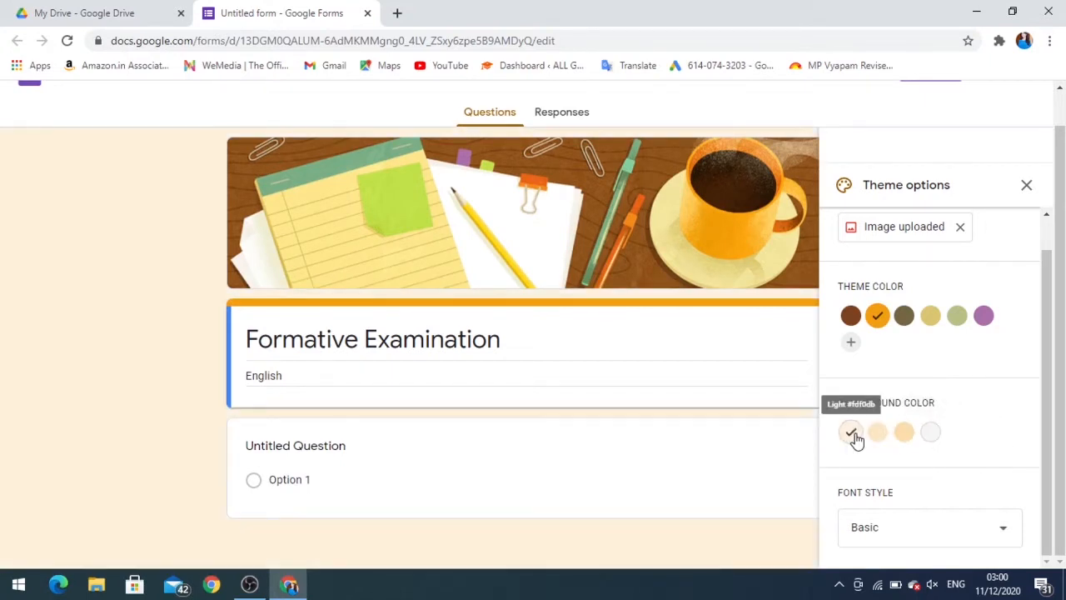
{"action": "left_click", "coordinate": [850, 433]}
{"action": "left_click", "coordinate": [903, 433]}
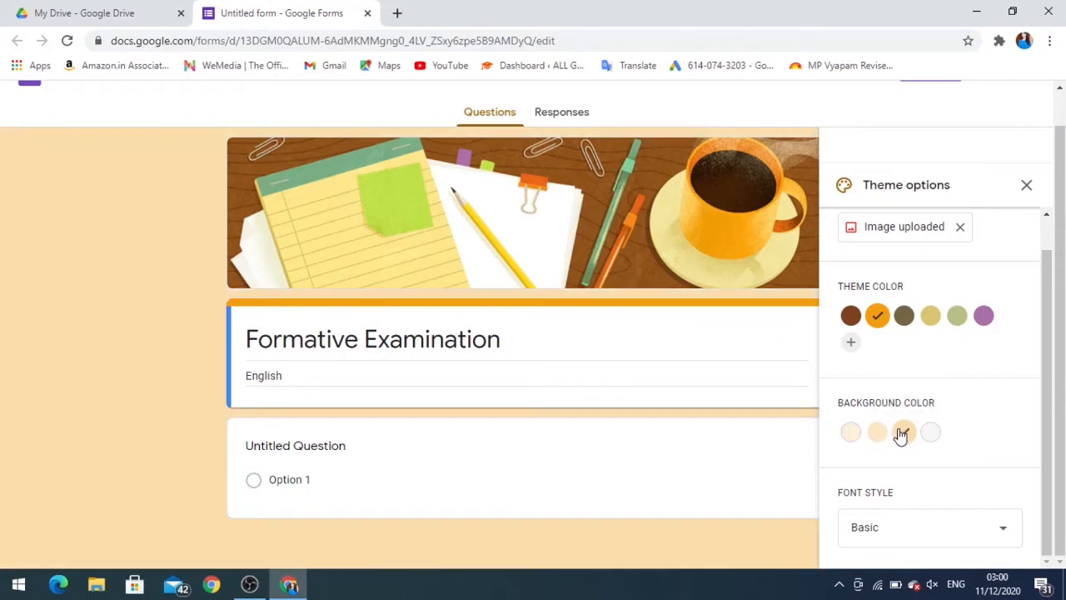
- Review the font styles offered for the form theme
{"action": "left_click", "coordinate": [1007, 533]}
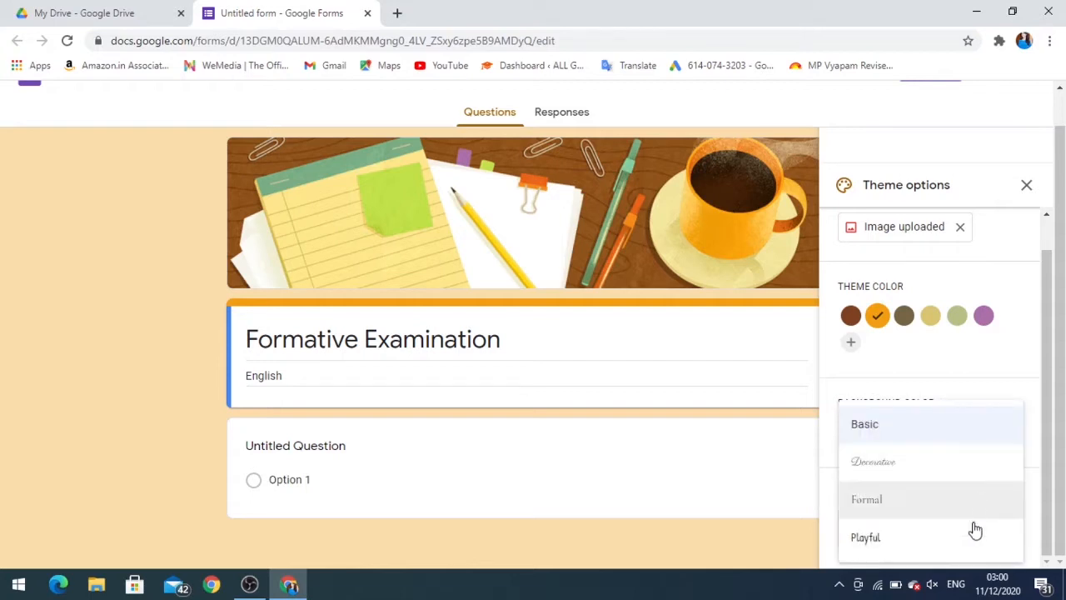
{"action": "left_click", "coordinate": [951, 374]}
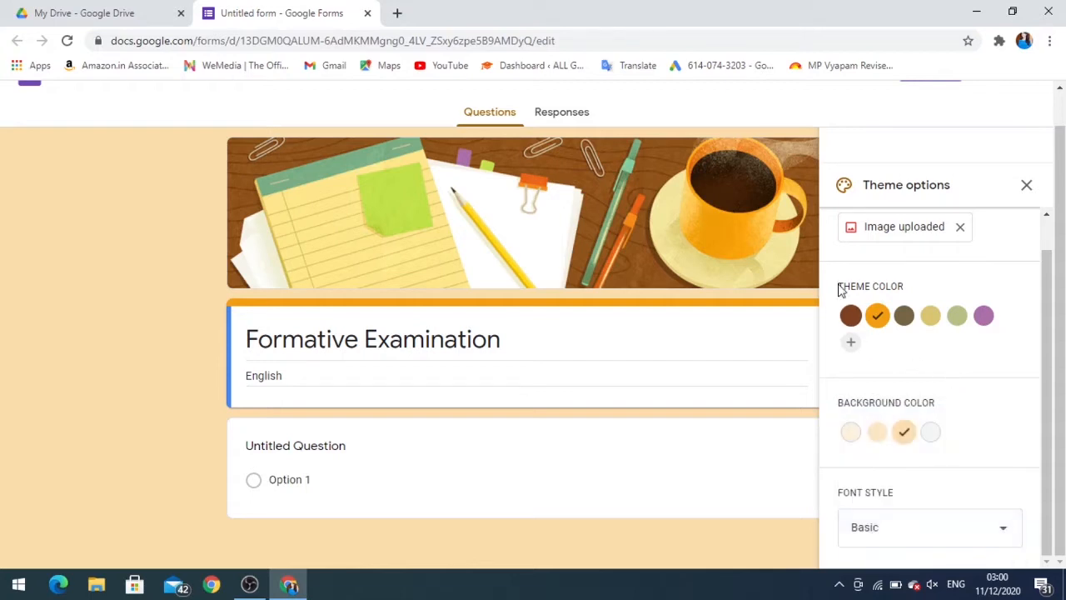
{"action": "scroll", "coordinate": [780, 147], "scroll_direction": "up", "scroll_amount": 1}
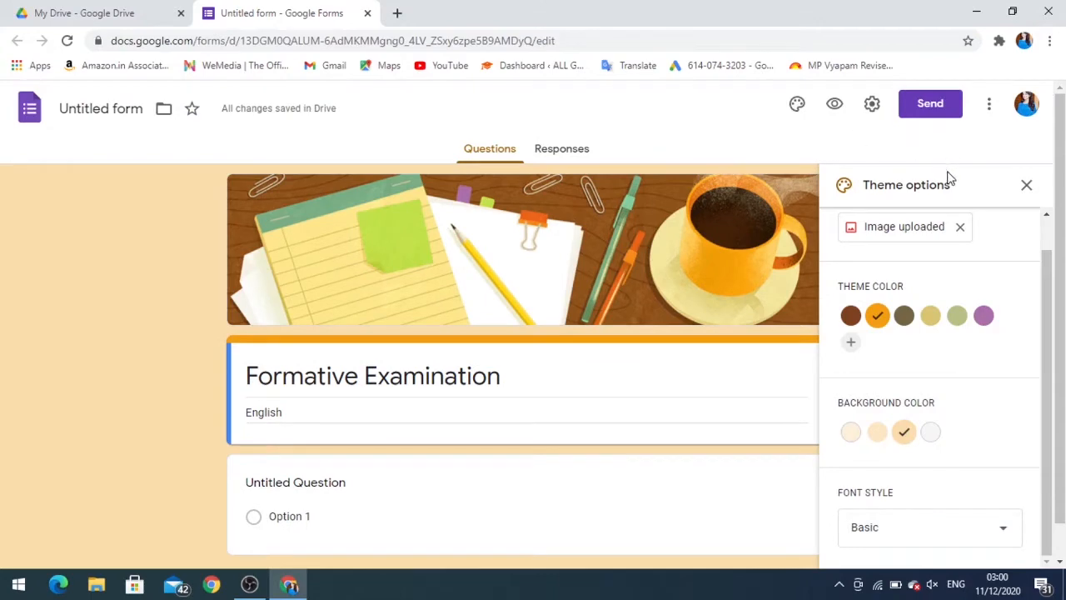
- In the form settings, turn on email address collection, the limit to 1 response and the progress bar
{"action": "left_click", "coordinate": [1026, 187]}
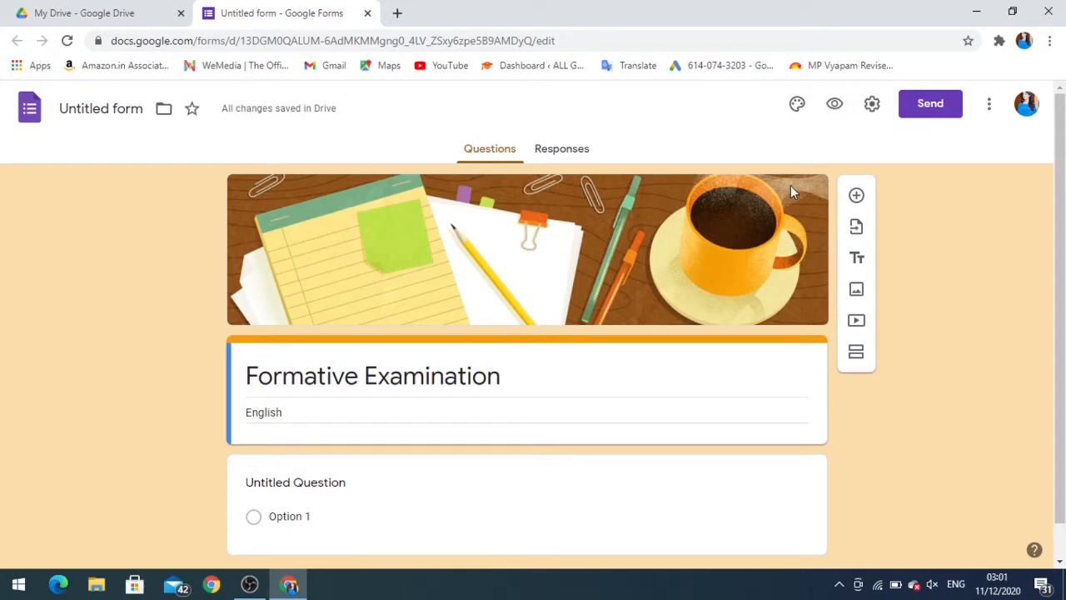
{"action": "left_click", "coordinate": [871, 106]}
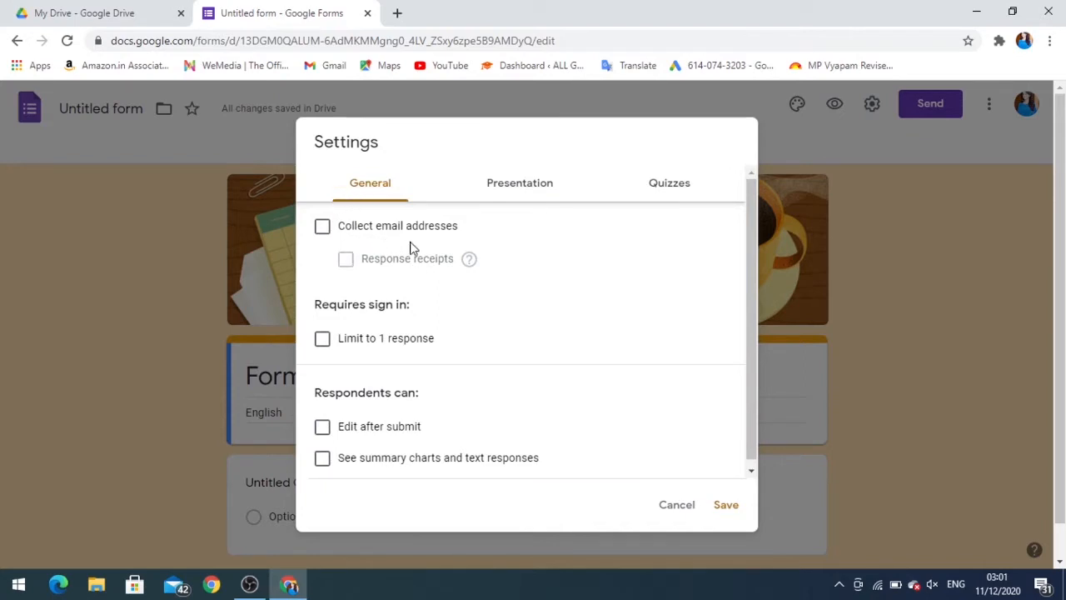
{"action": "left_click", "coordinate": [323, 230]}
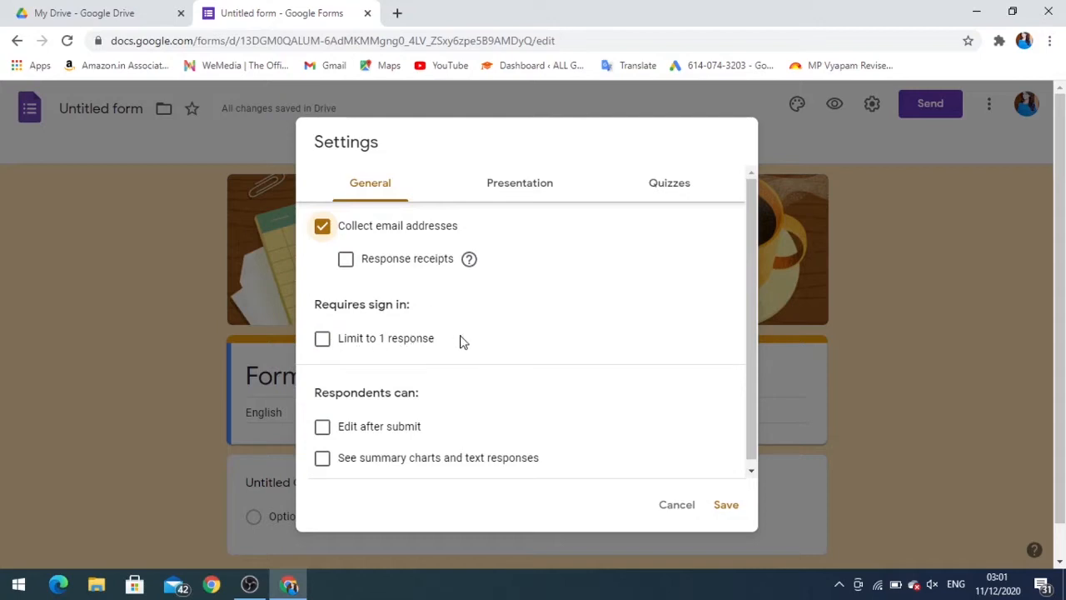
{"action": "left_click", "coordinate": [322, 339]}
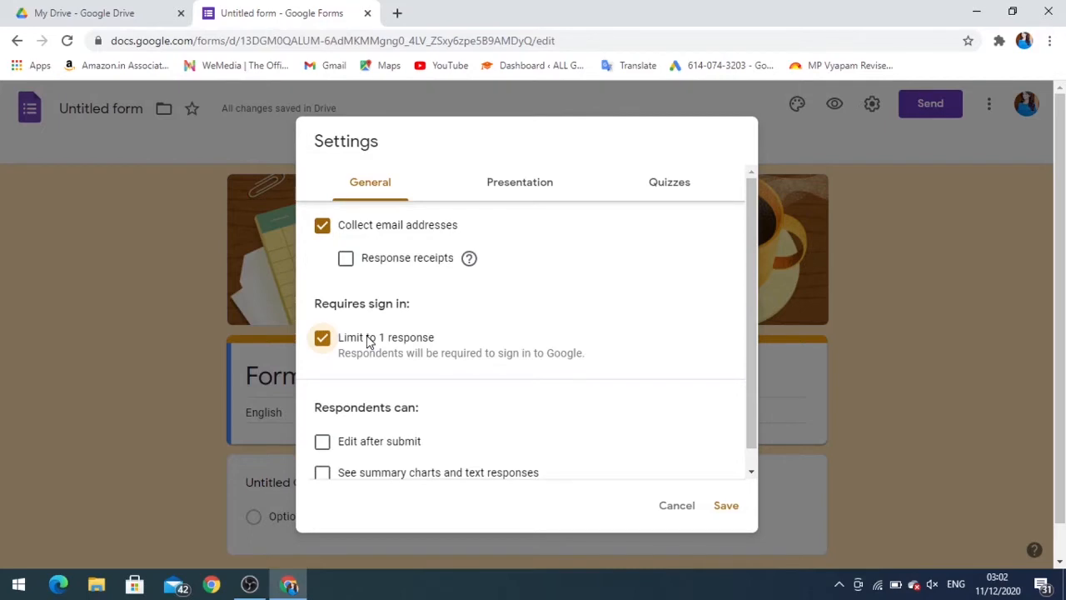
{"action": "left_click", "coordinate": [521, 186]}
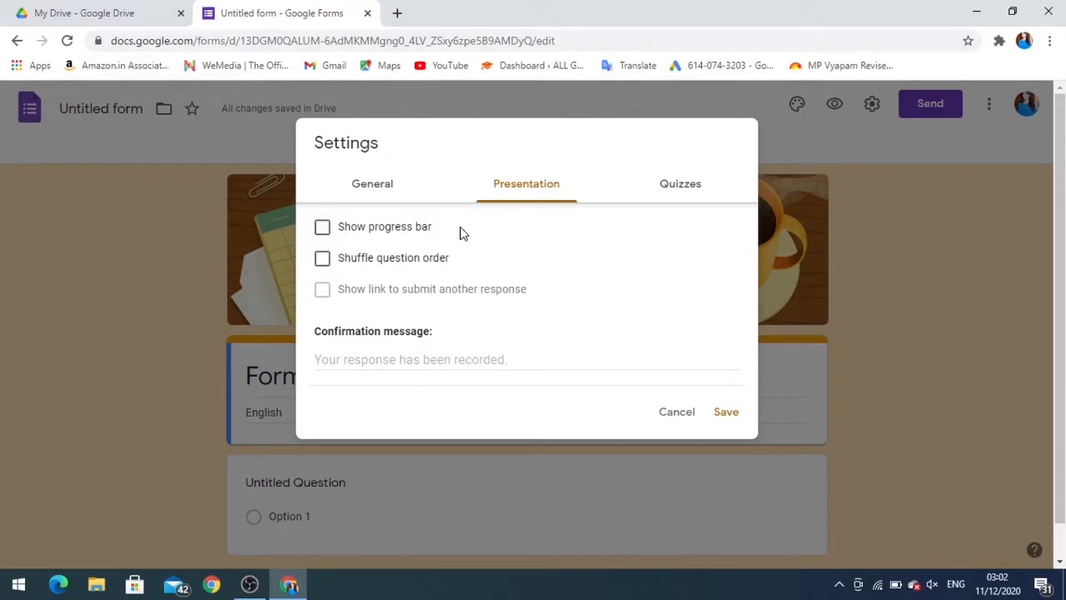
{"action": "left_click", "coordinate": [323, 230]}
- Make the form a quiz with grades released immediately after each submission, and save the settings
{"action": "left_click", "coordinate": [679, 193]}
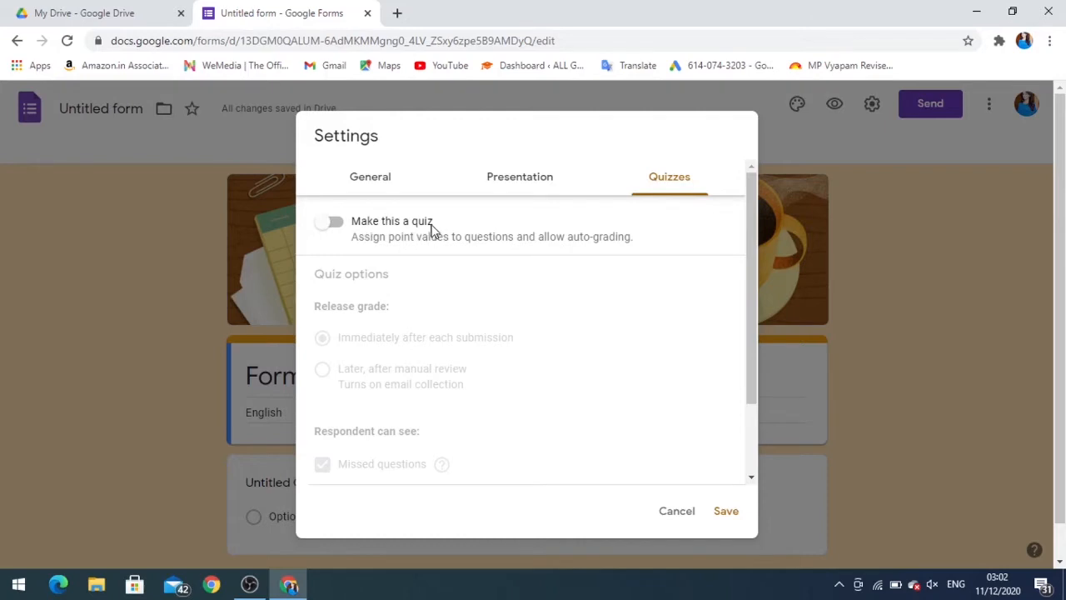
{"action": "left_click", "coordinate": [331, 226]}
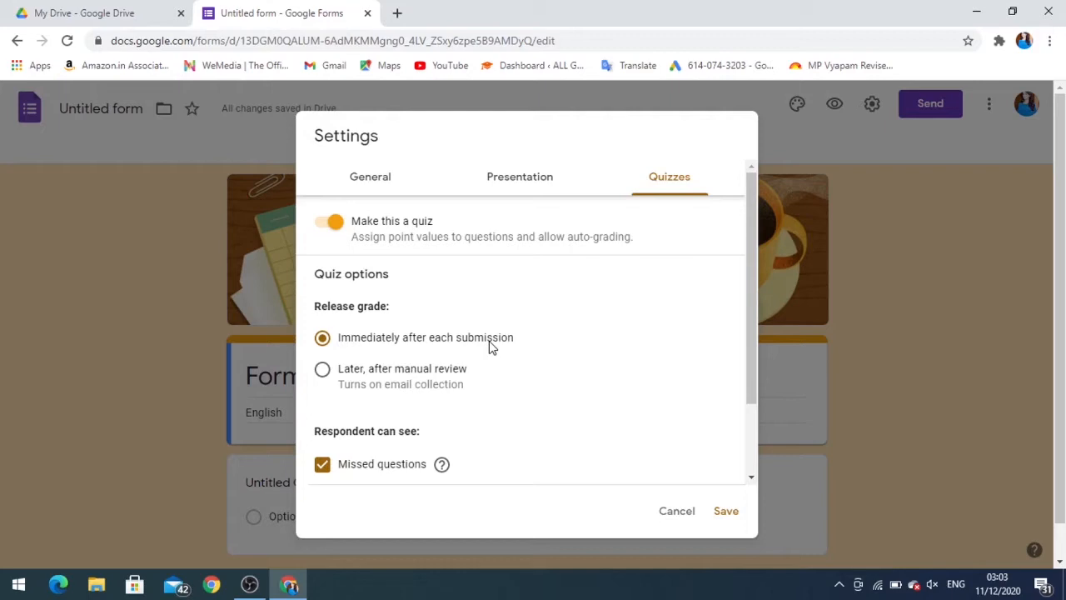
{"action": "scroll", "coordinate": [490, 379], "scroll_direction": "down", "scroll_amount": 2}
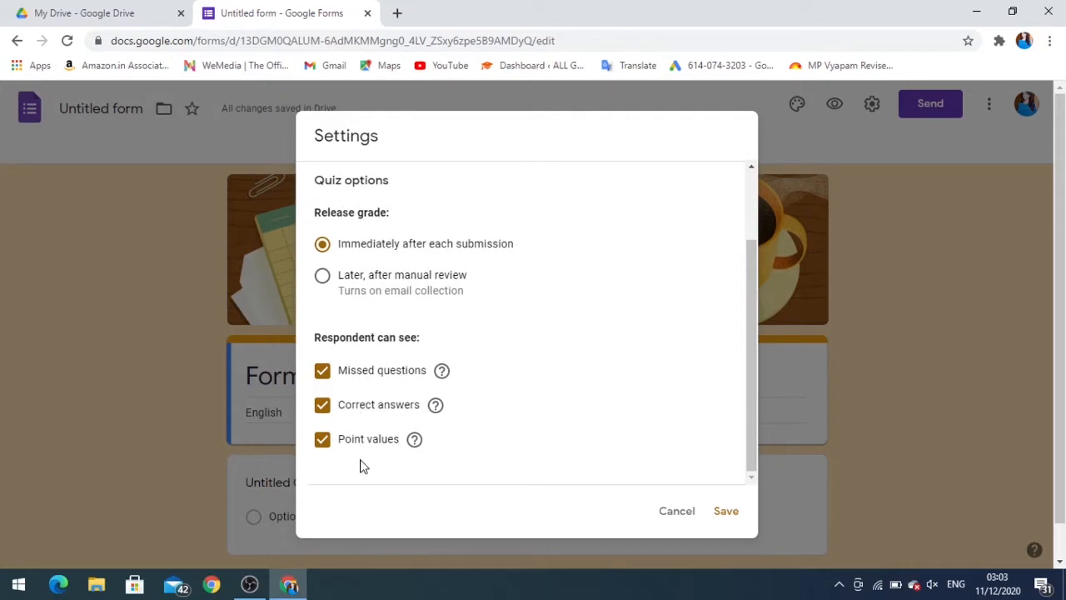
{"action": "scroll", "coordinate": [479, 426], "scroll_direction": "up", "scroll_amount": 2}
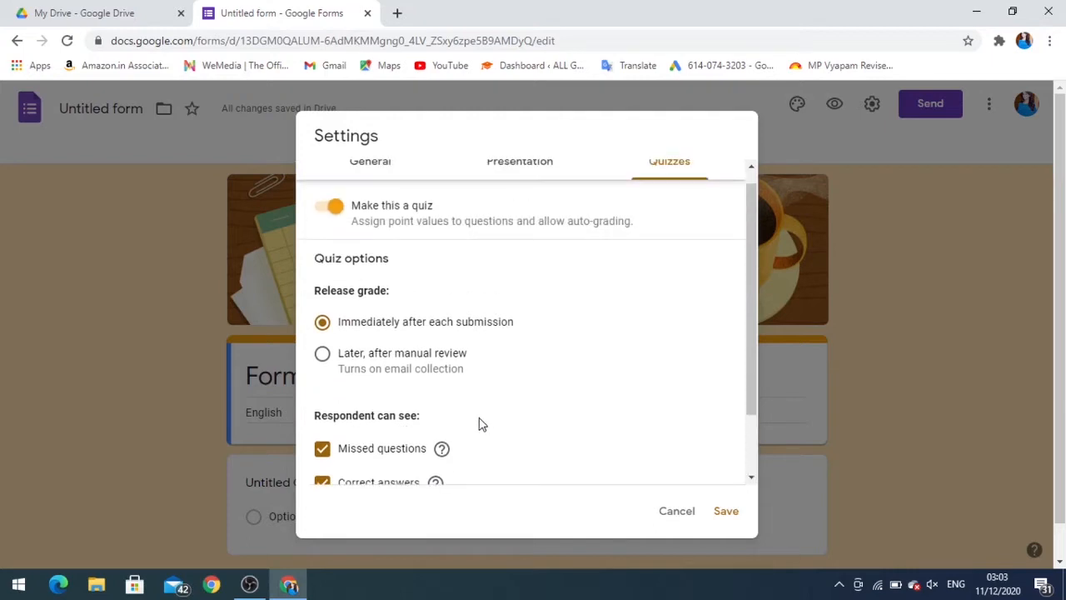
{"action": "left_click", "coordinate": [725, 510]}
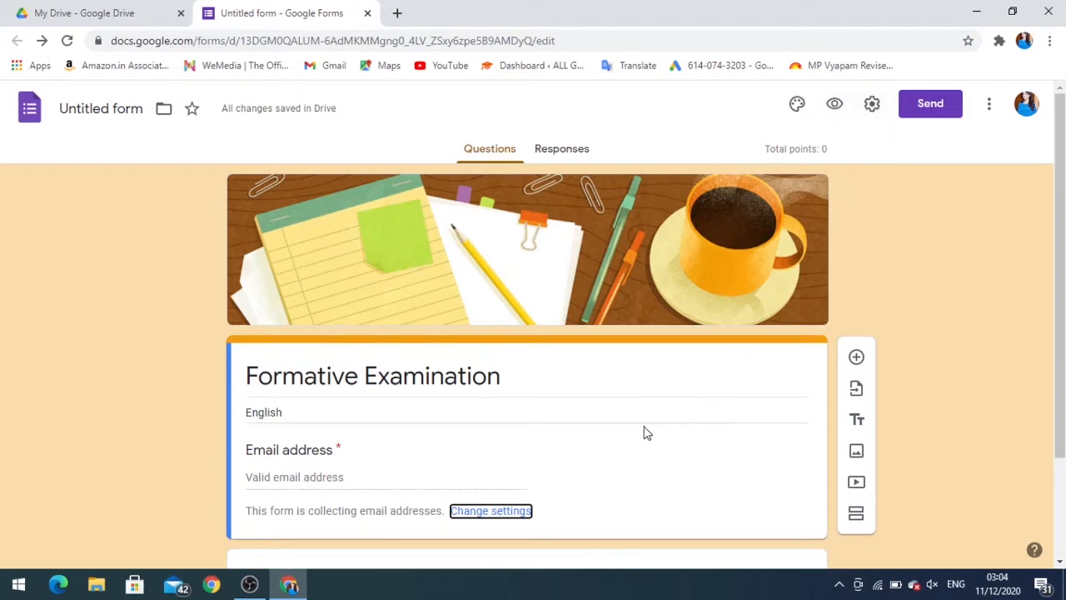
- Add a short answer question titled "Name" below the form header and make it required
{"action": "scroll", "coordinate": [642, 432], "scroll_direction": "down", "scroll_amount": 3}
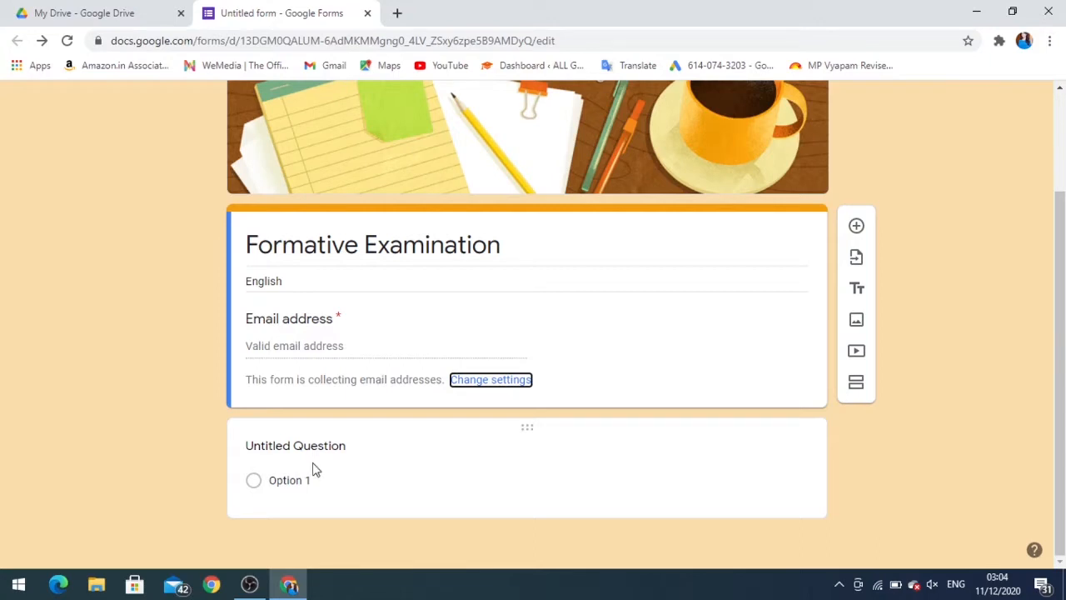
{"action": "left_click", "coordinate": [859, 227]}
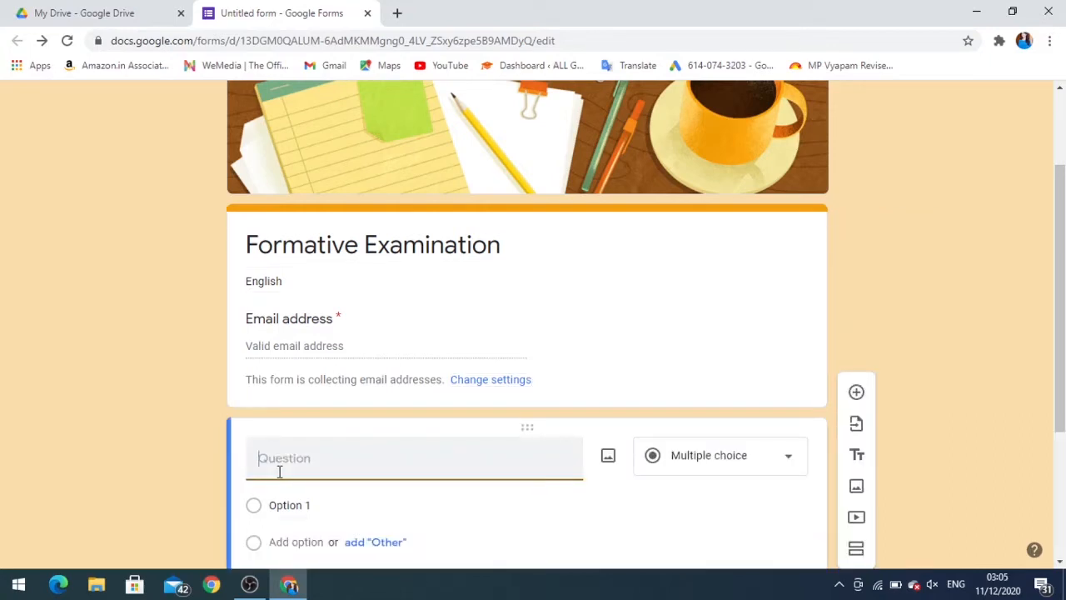
{"action": "type", "text": "Name"}
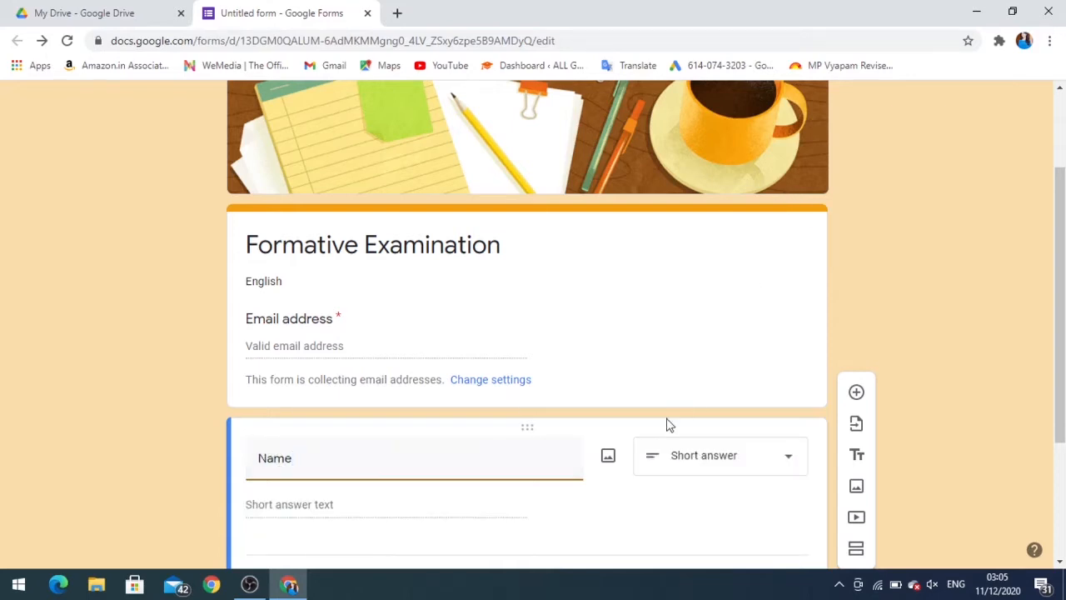
{"action": "left_click", "coordinate": [770, 458]}
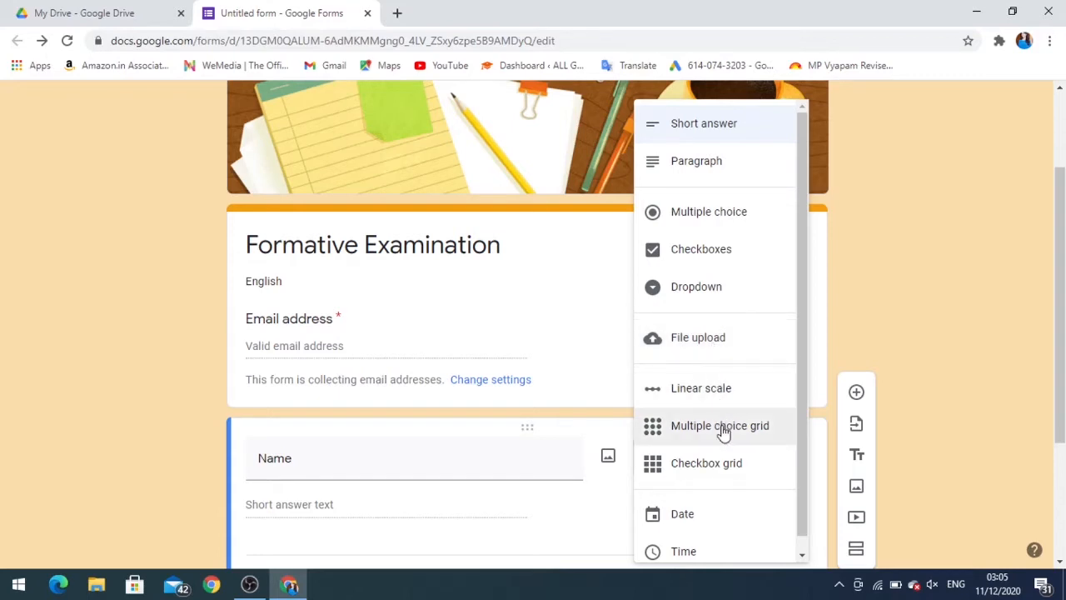
{"action": "scroll", "coordinate": [724, 514], "scroll_direction": "down", "scroll_amount": 1}
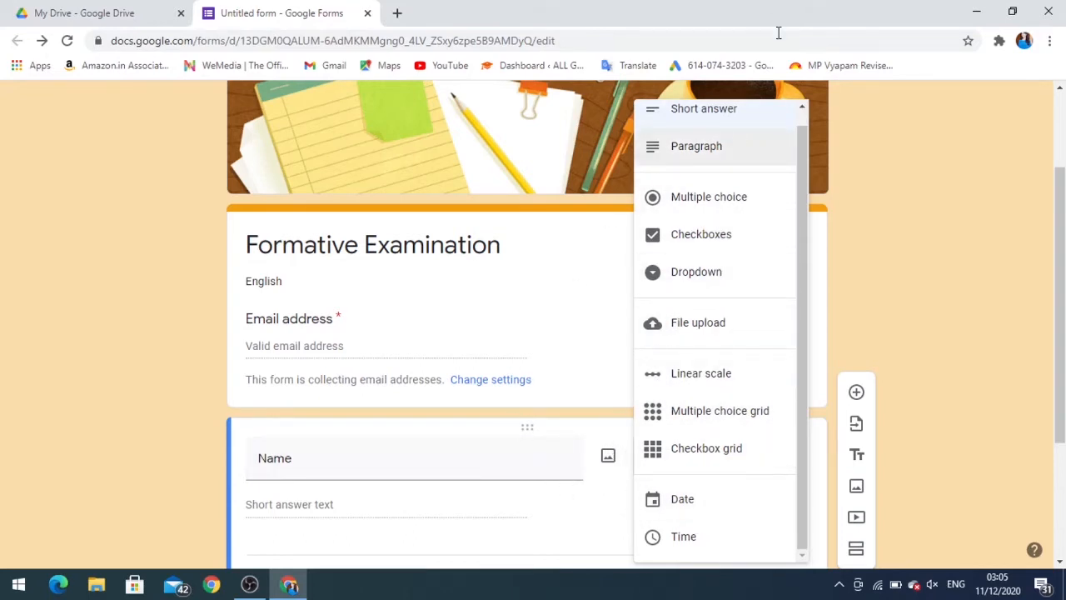
{"action": "left_click", "coordinate": [754, 108]}
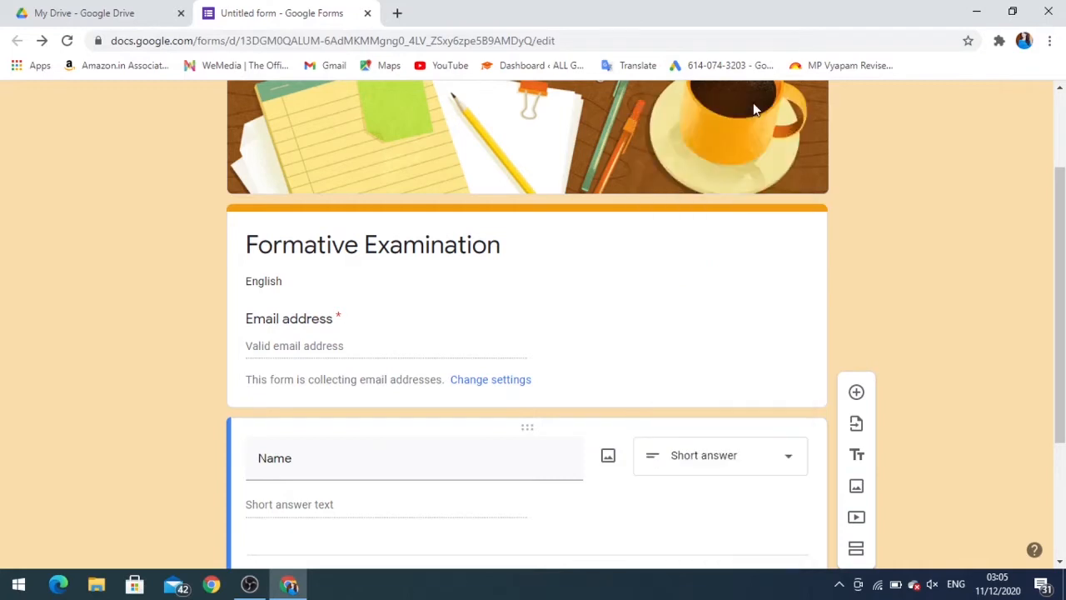
{"action": "scroll", "coordinate": [733, 183], "scroll_direction": "down", "scroll_amount": 2}
{"action": "scroll", "coordinate": [720, 218], "scroll_direction": "down", "scroll_amount": 1}
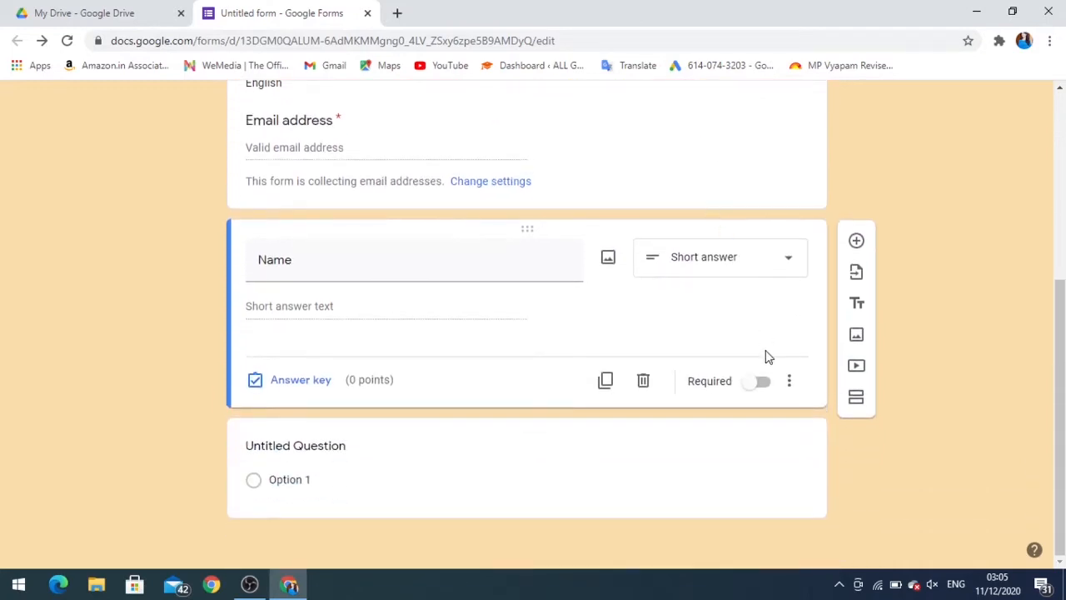
{"action": "left_click", "coordinate": [749, 385]}
- Duplicate the Name question and retitle the copy "Roll no.", keeping the Short answer type
{"action": "left_click", "coordinate": [604, 383]}
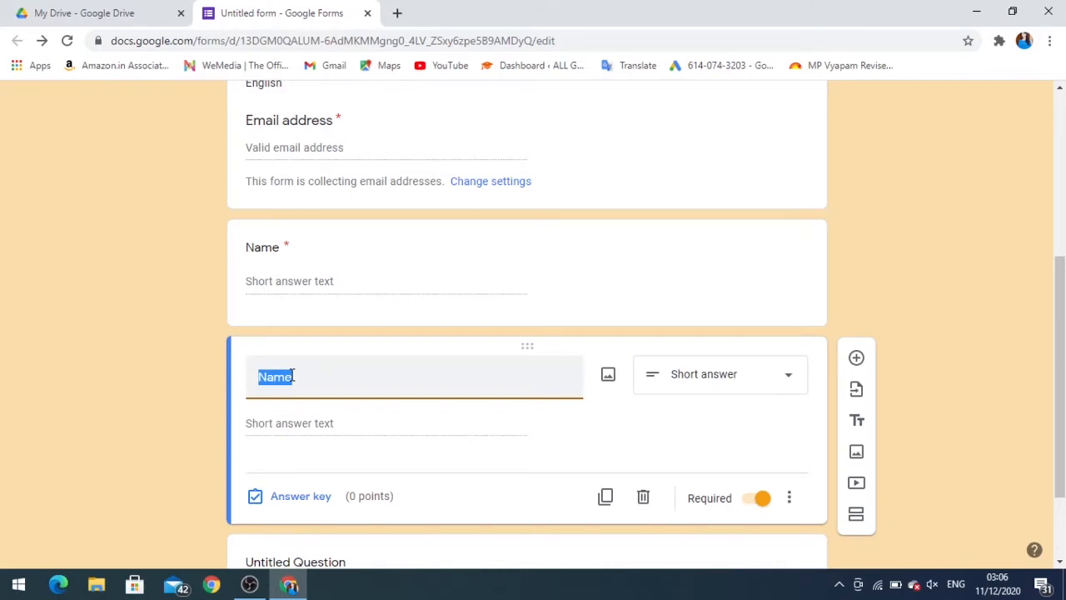
{"action": "type", "text": "Roll no"}
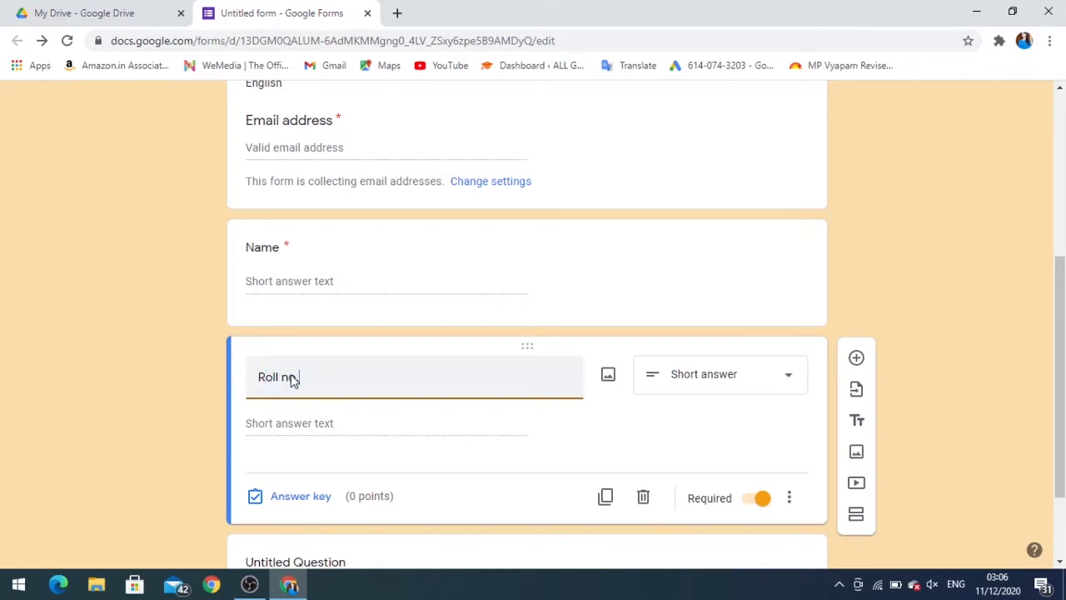
{"action": "type", "text": "."}
{"action": "left_click", "coordinate": [796, 376]}
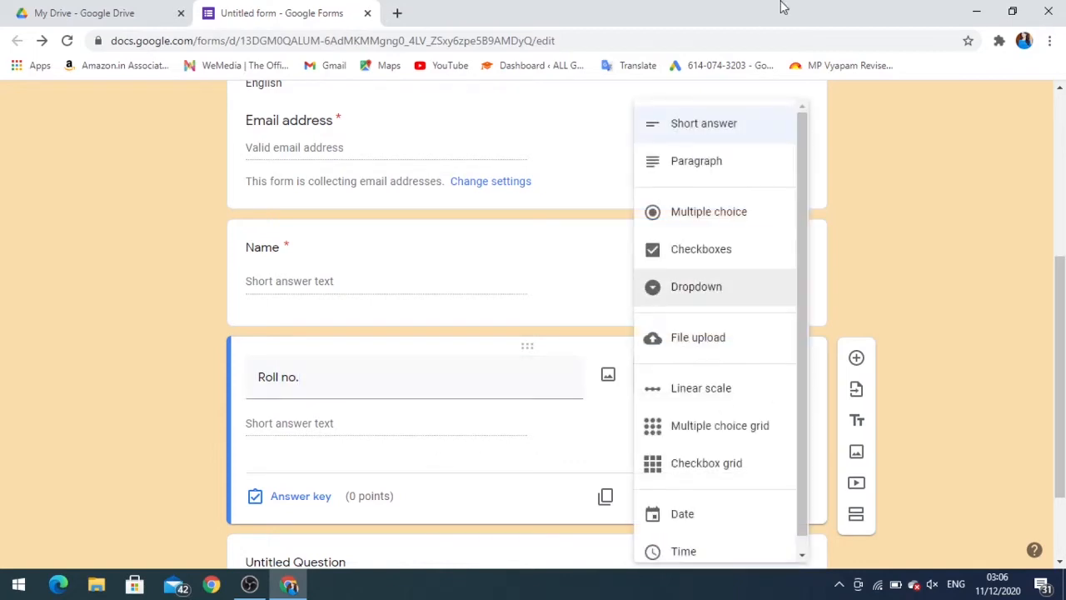
{"action": "left_click", "coordinate": [759, 122]}
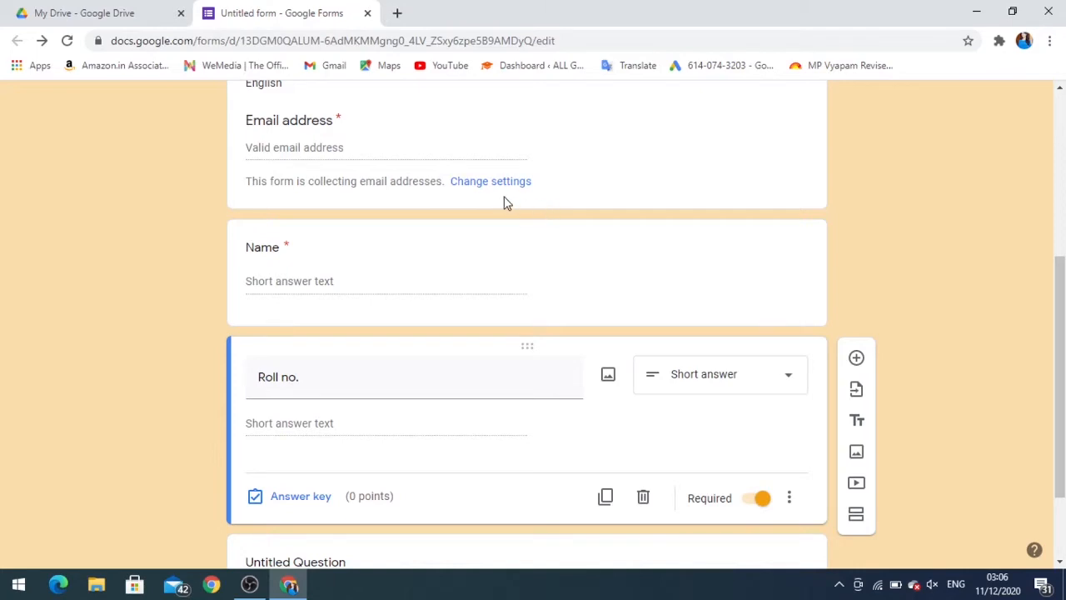
- Add a new section directly after the Roll no. question
{"action": "scroll", "coordinate": [505, 203], "scroll_direction": "up", "scroll_amount": 1}
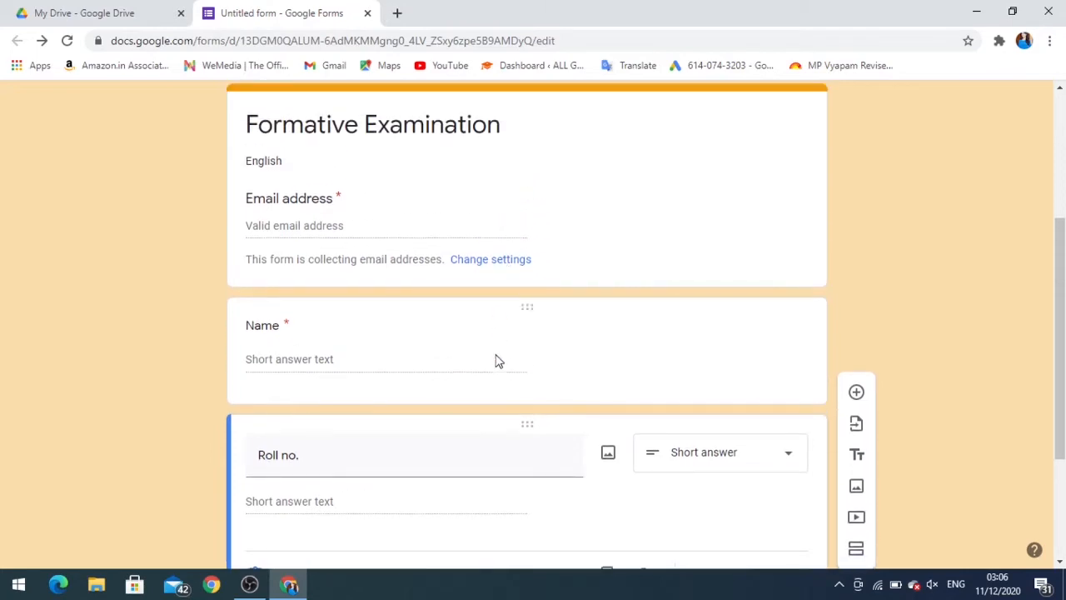
{"action": "scroll", "coordinate": [492, 473], "scroll_direction": "down", "scroll_amount": 2}
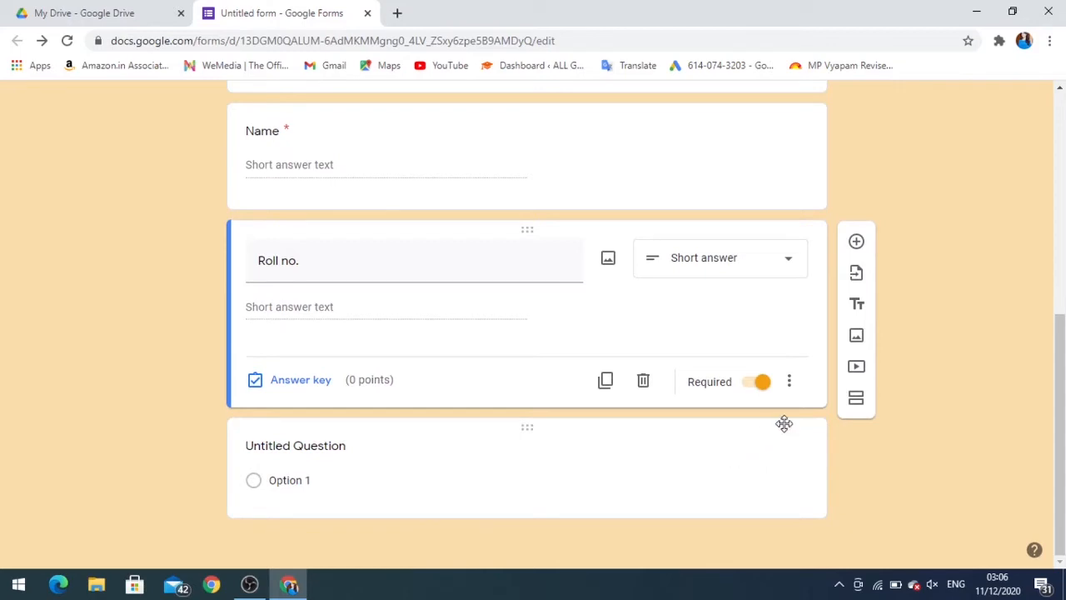
{"action": "scroll", "coordinate": [646, 418], "scroll_direction": "up", "scroll_amount": 3}
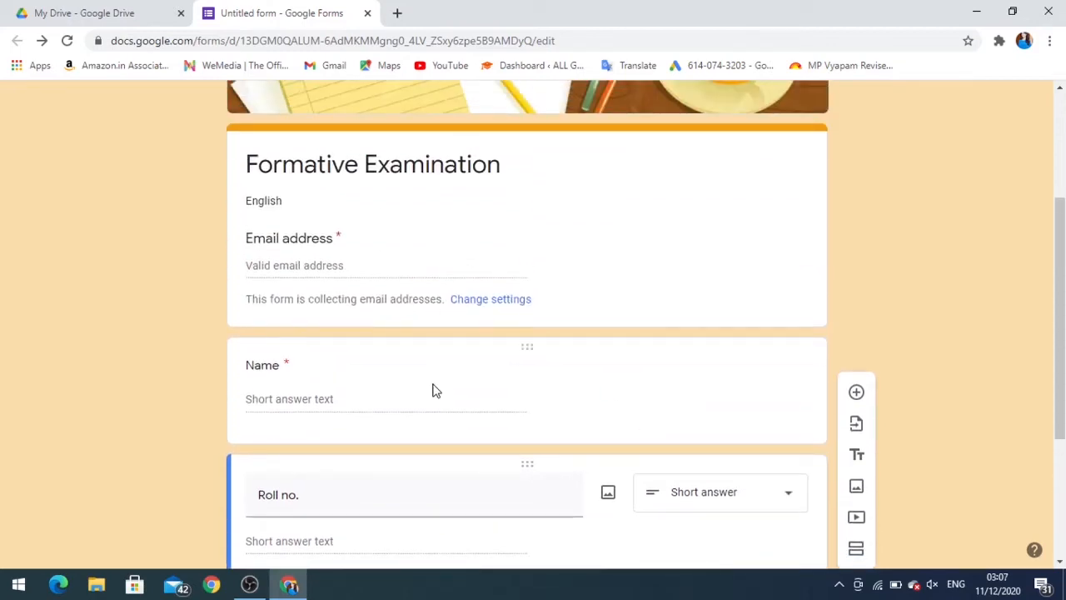
{"action": "scroll", "coordinate": [441, 416], "scroll_direction": "down", "scroll_amount": 2}
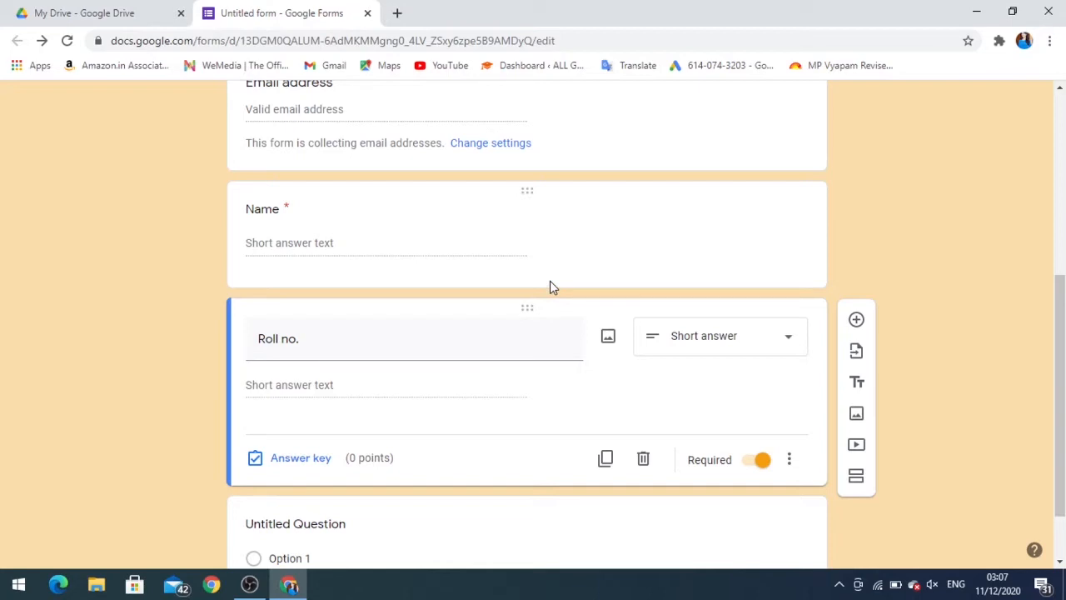
{"action": "left_click", "coordinate": [855, 480]}
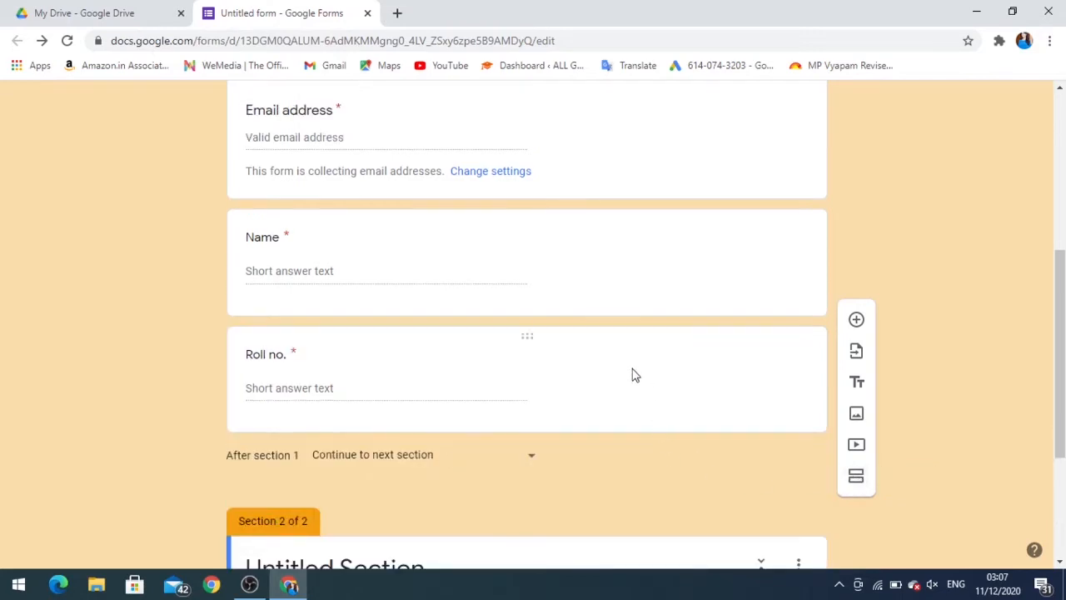
- Title the new second section "Multiple choice question"
{"action": "scroll", "coordinate": [633, 371], "scroll_direction": "down", "scroll_amount": 3}
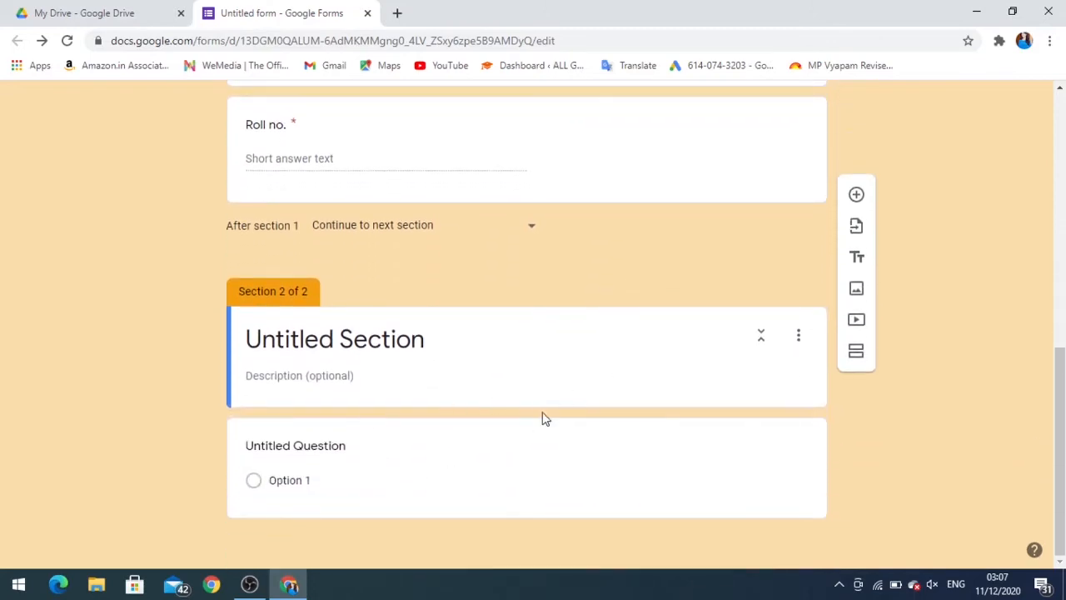
{"action": "scroll", "coordinate": [506, 258], "scroll_direction": "up", "scroll_amount": 1}
{"action": "scroll", "coordinate": [596, 457], "scroll_direction": "up", "scroll_amount": 10}
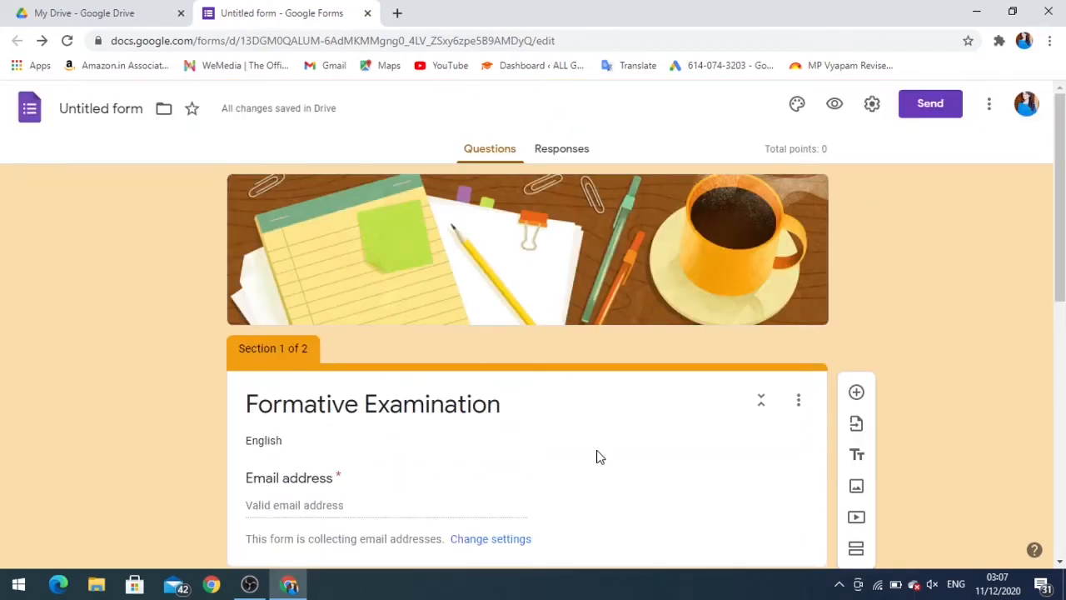
{"action": "scroll", "coordinate": [599, 455], "scroll_direction": "down", "scroll_amount": 1}
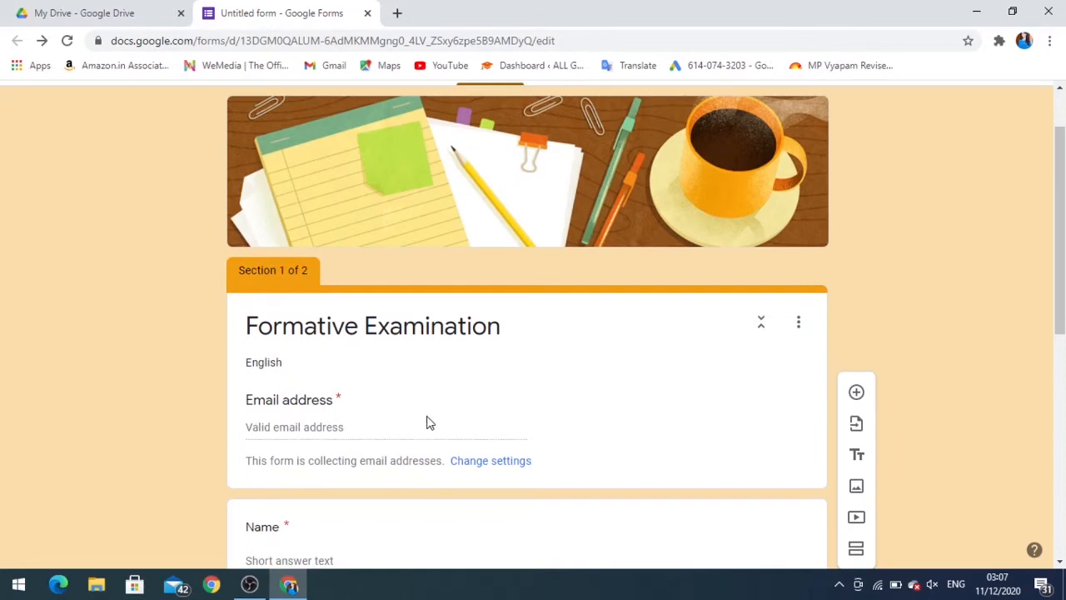
{"action": "scroll", "coordinate": [389, 439], "scroll_direction": "down", "scroll_amount": 3}
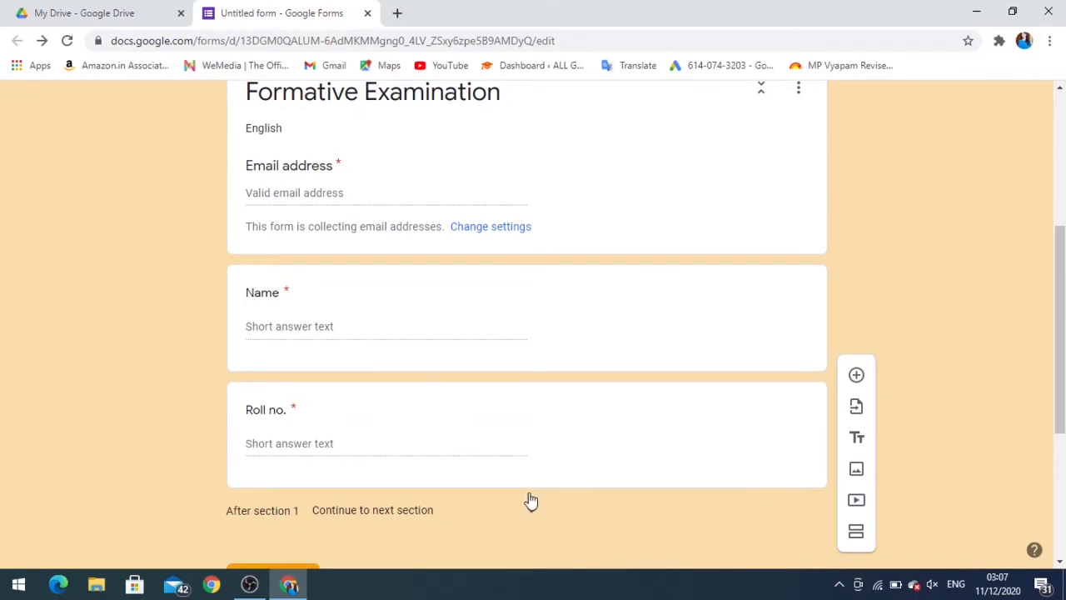
{"action": "scroll", "coordinate": [528, 498], "scroll_direction": "down", "scroll_amount": 3}
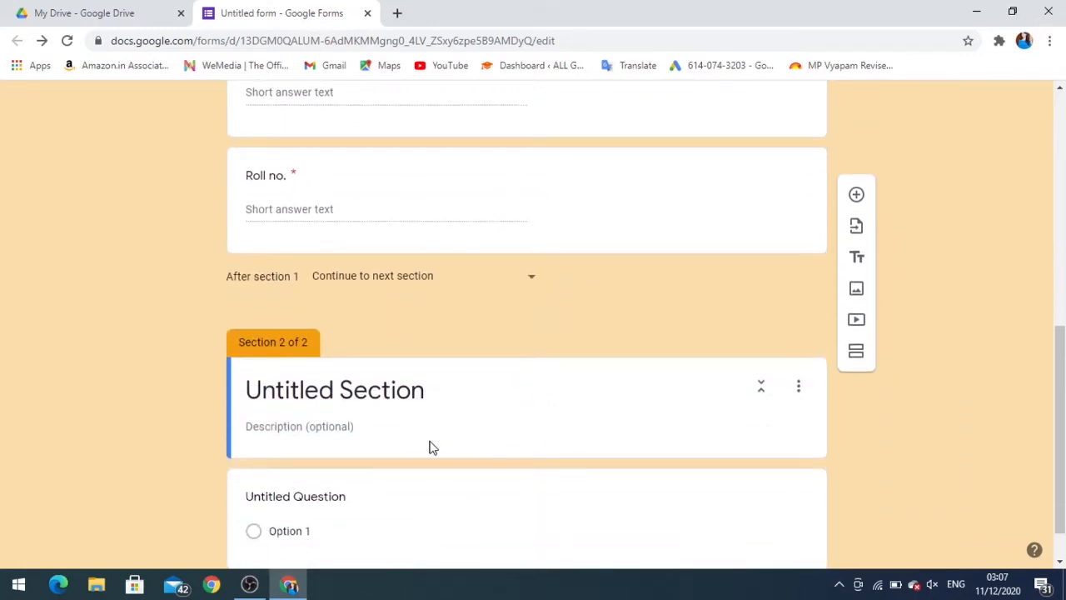
{"action": "left_click", "coordinate": [429, 398]}
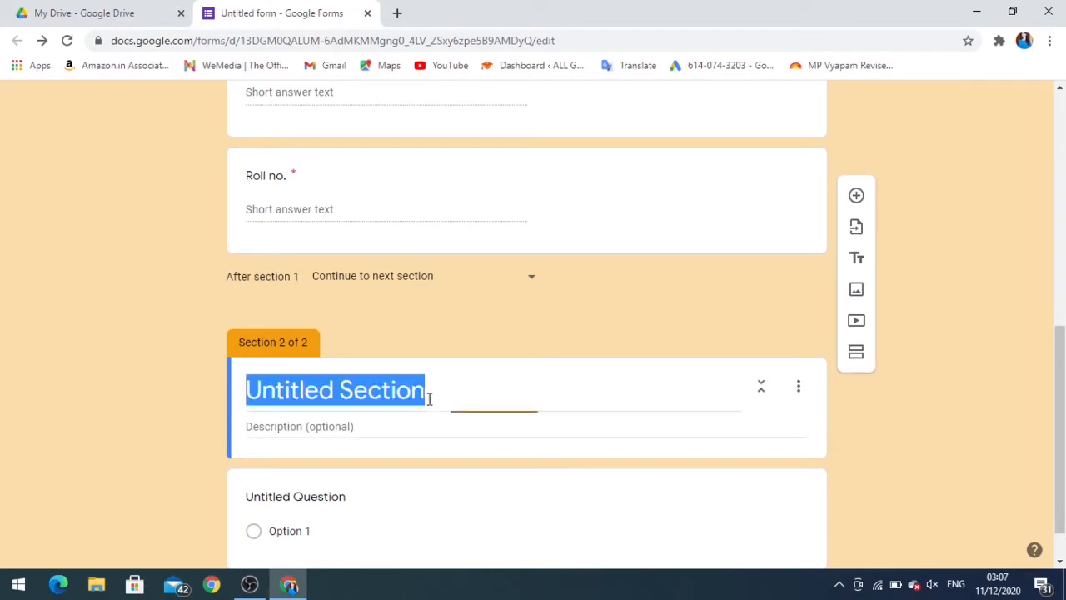
{"action": "key", "text": "BackSpace"}
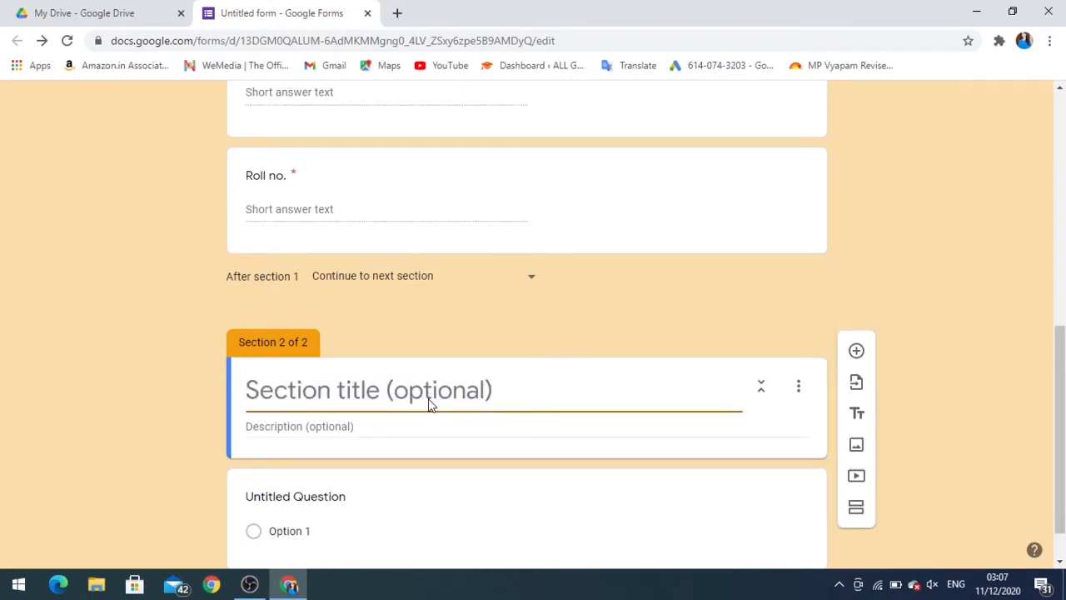
{"action": "type", "text": "M"}
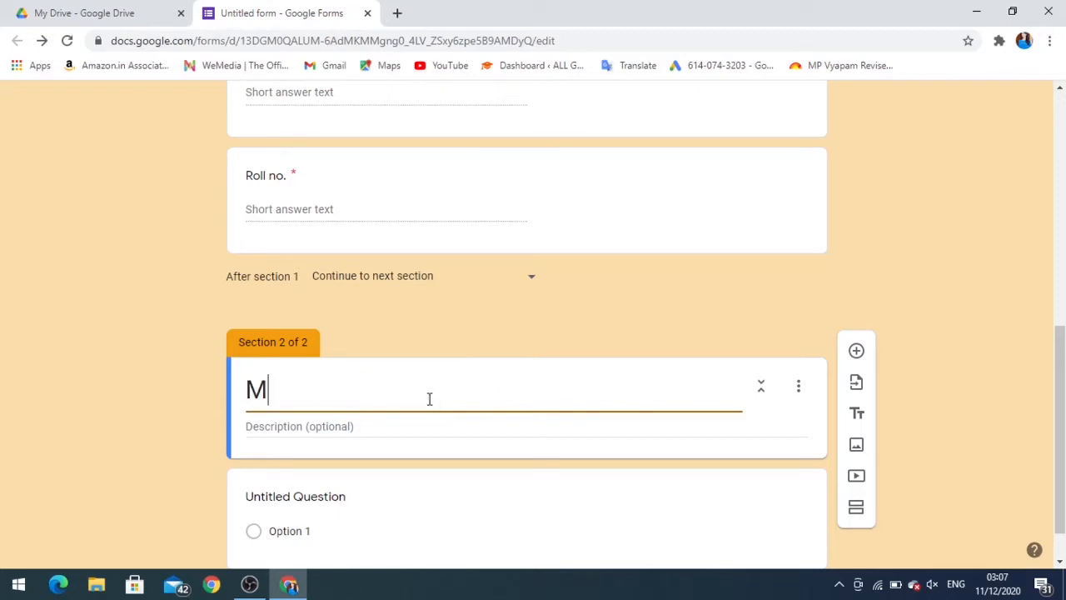
{"action": "type", "text": "ultipl"}
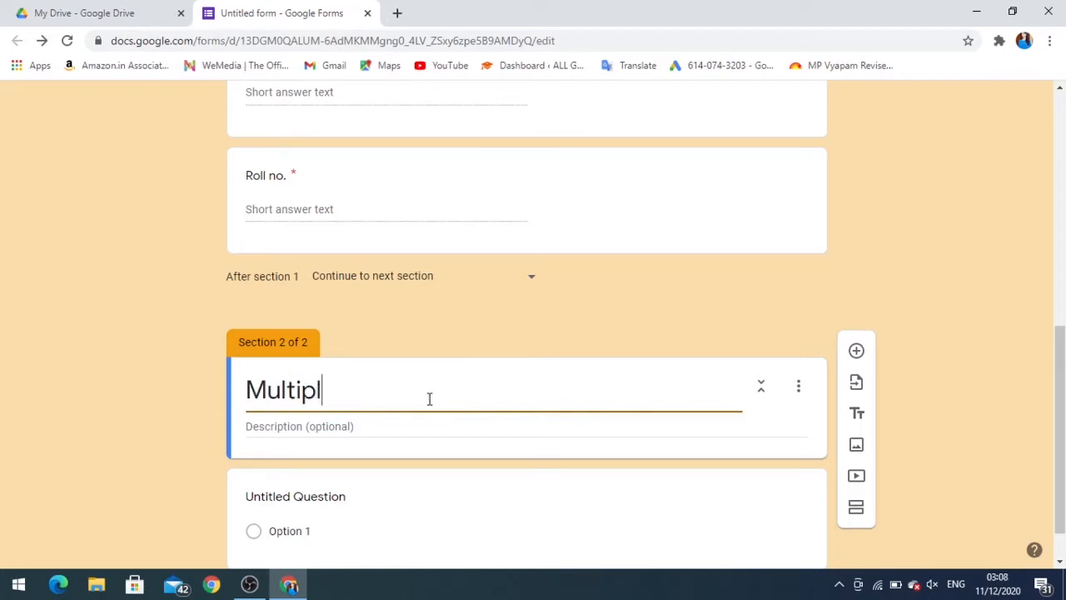
{"action": "type", "text": "e choi"}
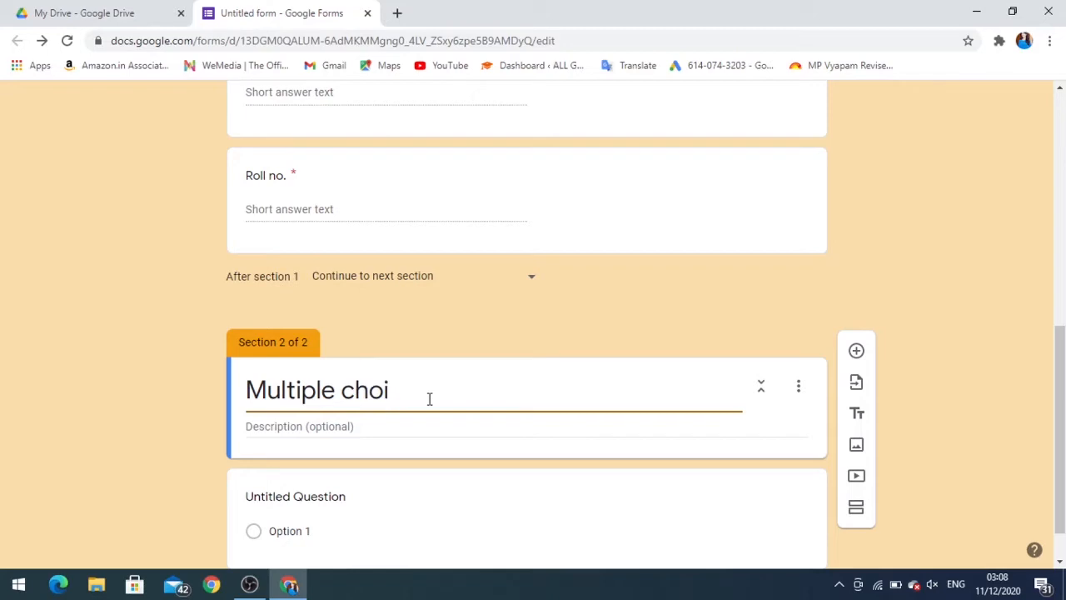
{"action": "type", "text": "ce question"}
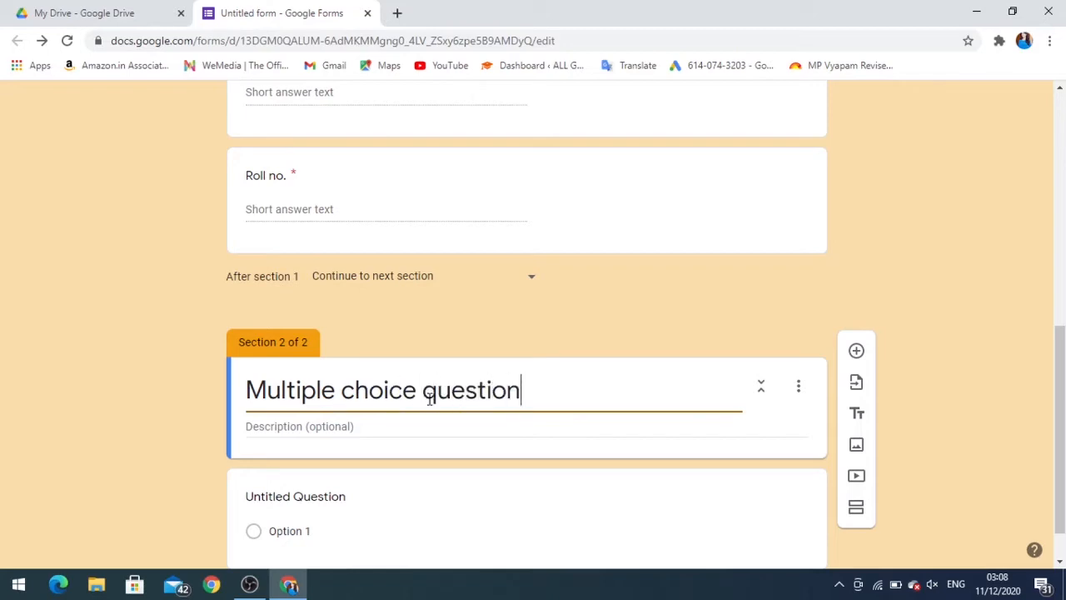
- Enter "All questions are compulsary" as the description of the Multiple choice question section
{"action": "left_click", "coordinate": [305, 426]}
{"action": "type", "text": "All que"}
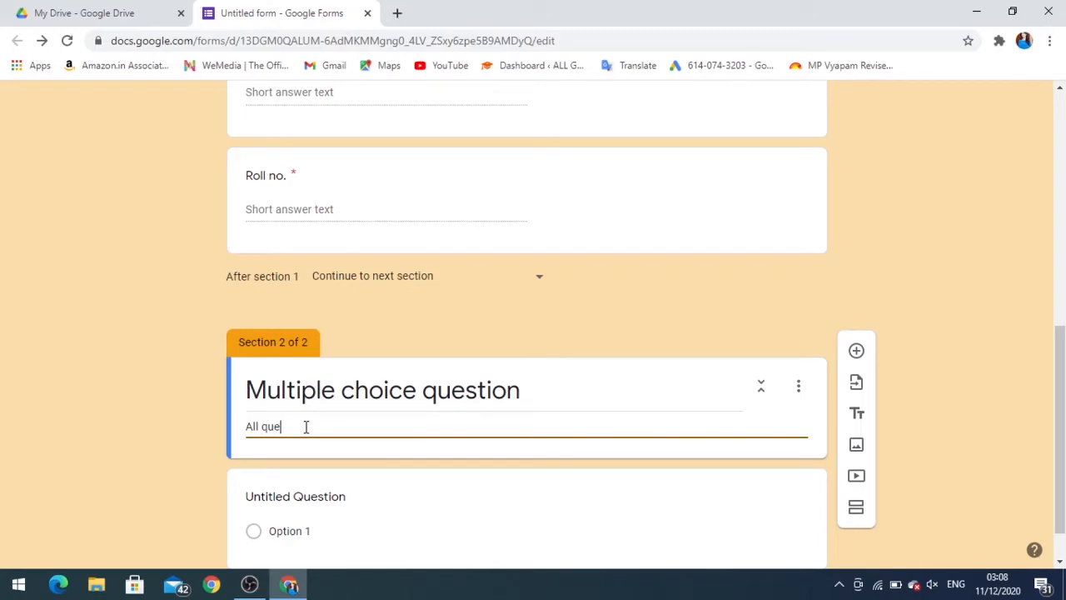
{"action": "type", "text": "stions are compulsary"}
- Retitle the untitled question in section 2 "What was the name of the poet in the poem " The Tree"" and set its type to Multiple choice
{"action": "scroll", "coordinate": [374, 500], "scroll_direction": "down", "scroll_amount": 1}
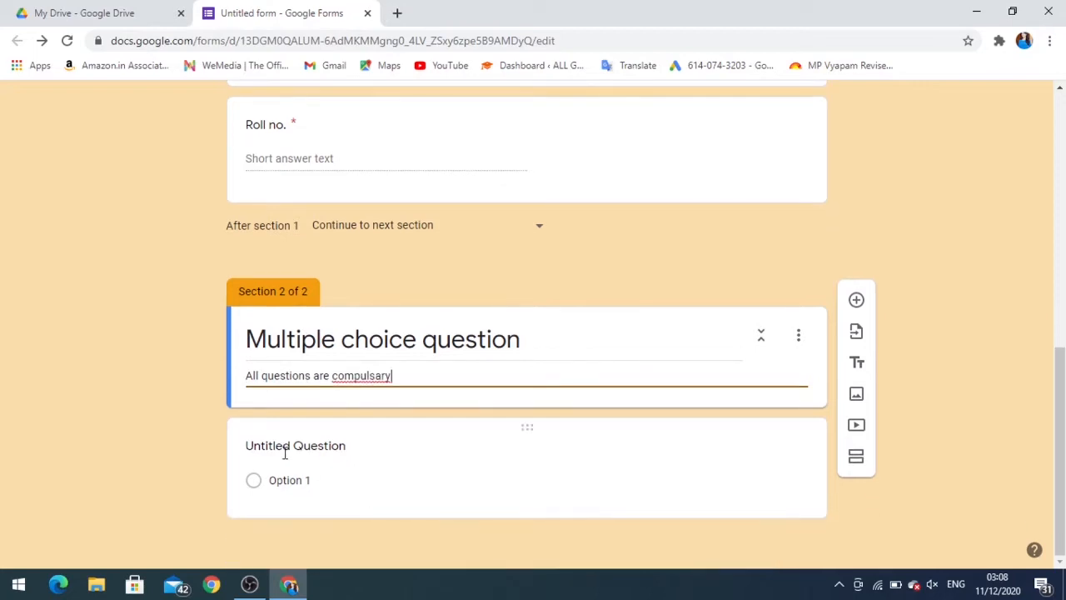
{"action": "left_click", "coordinate": [353, 448]}
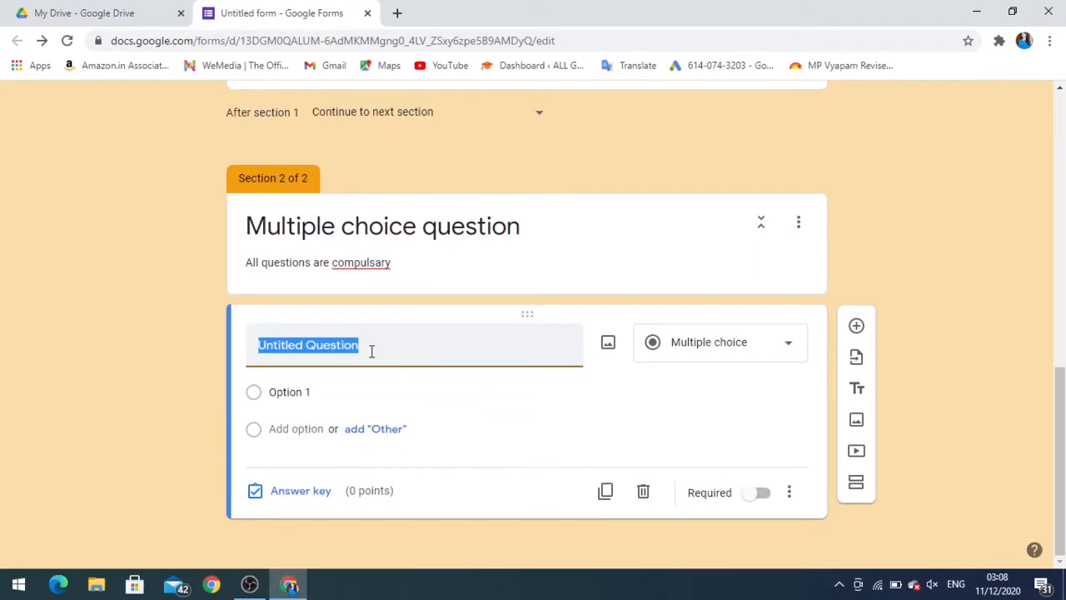
{"action": "key", "text": "BackSpace"}
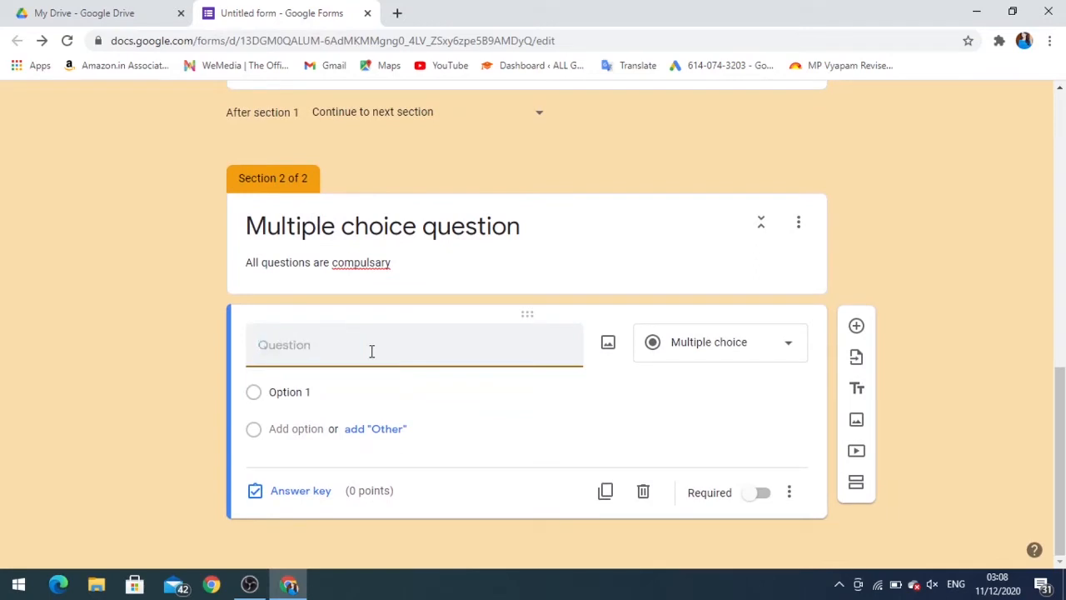
{"action": "type", "text": "What was "}
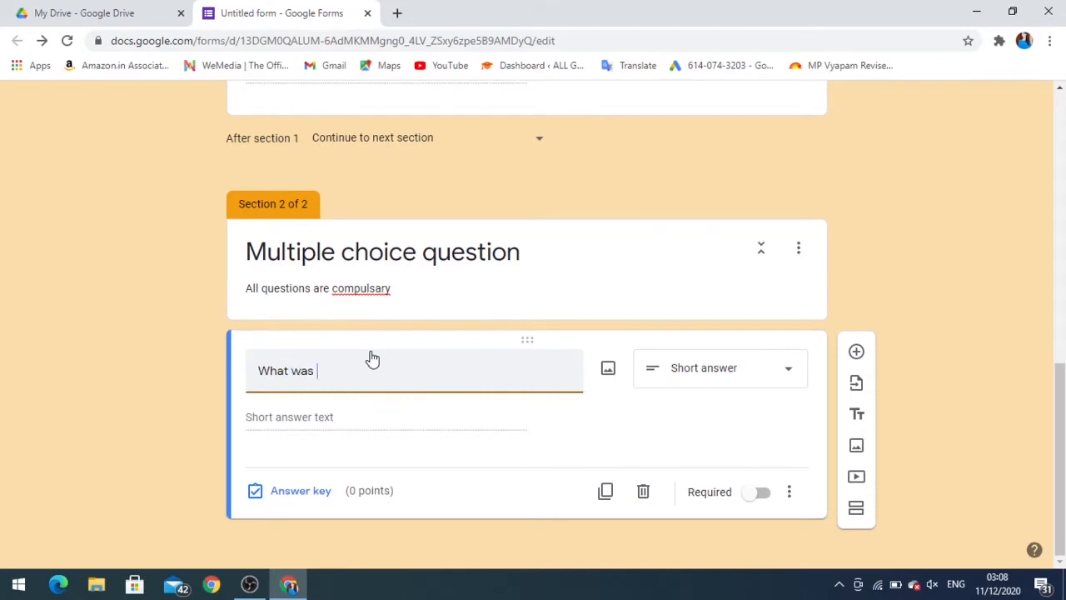
{"action": "type", "text": "the name of the poet in the poe"}
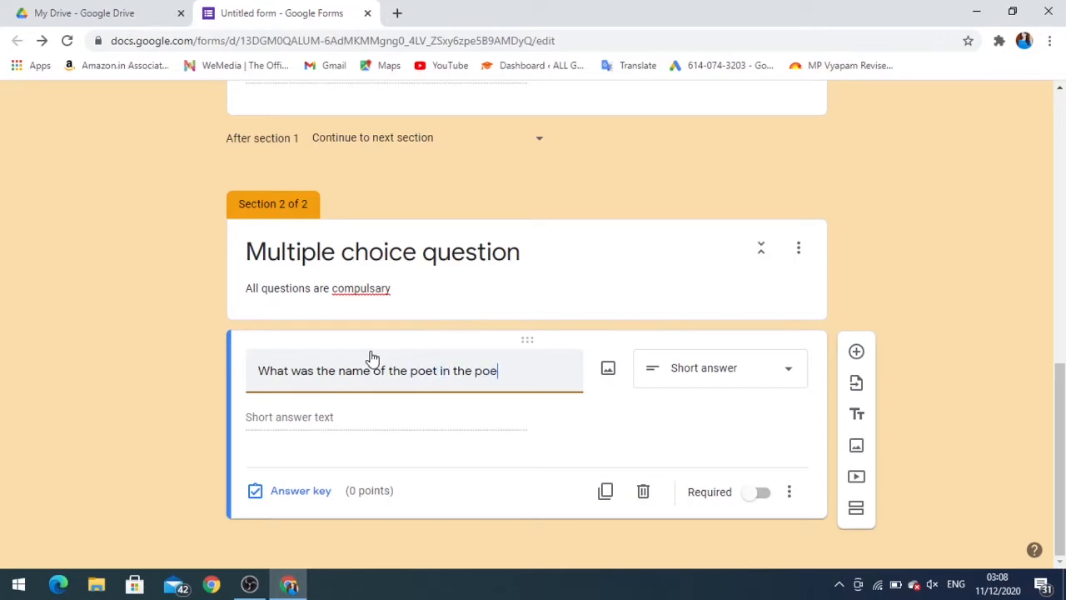
{"action": "type", "text": "m \" The Tree\""}
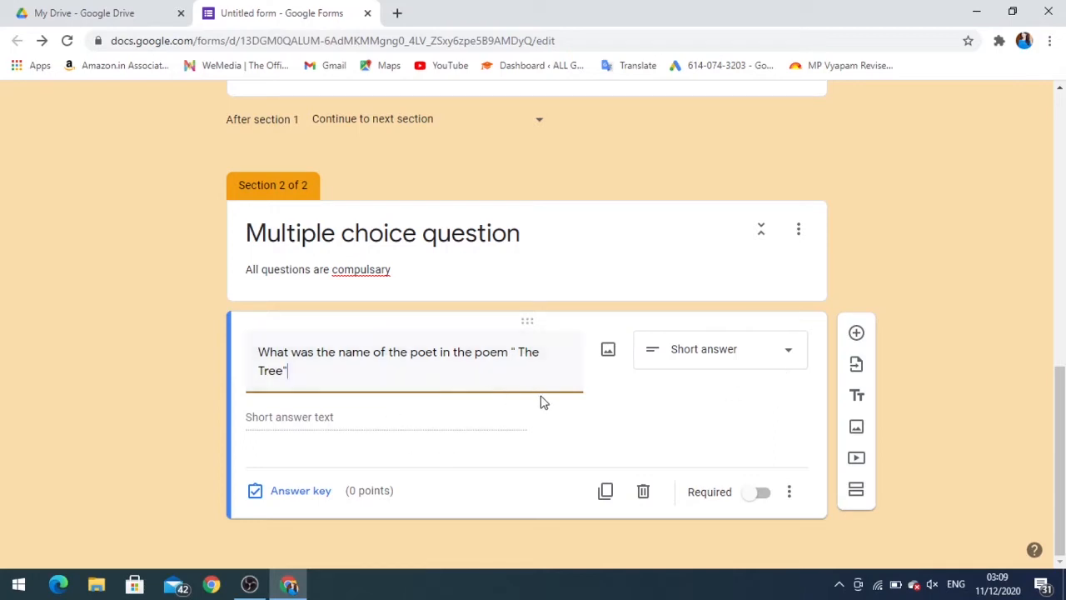
{"action": "left_click", "coordinate": [790, 354]}
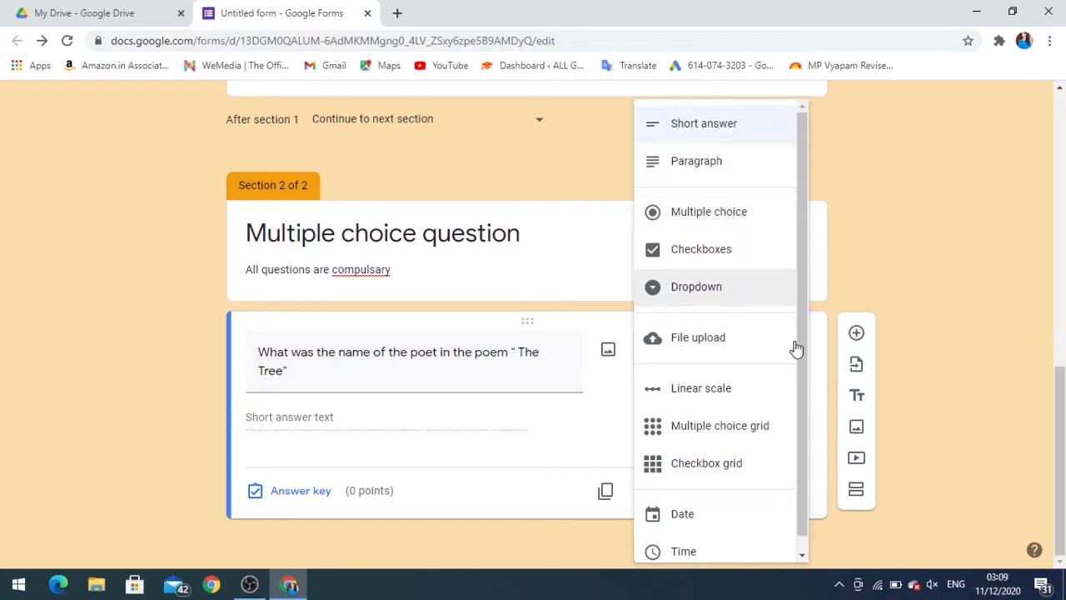
{"action": "left_click", "coordinate": [733, 214]}
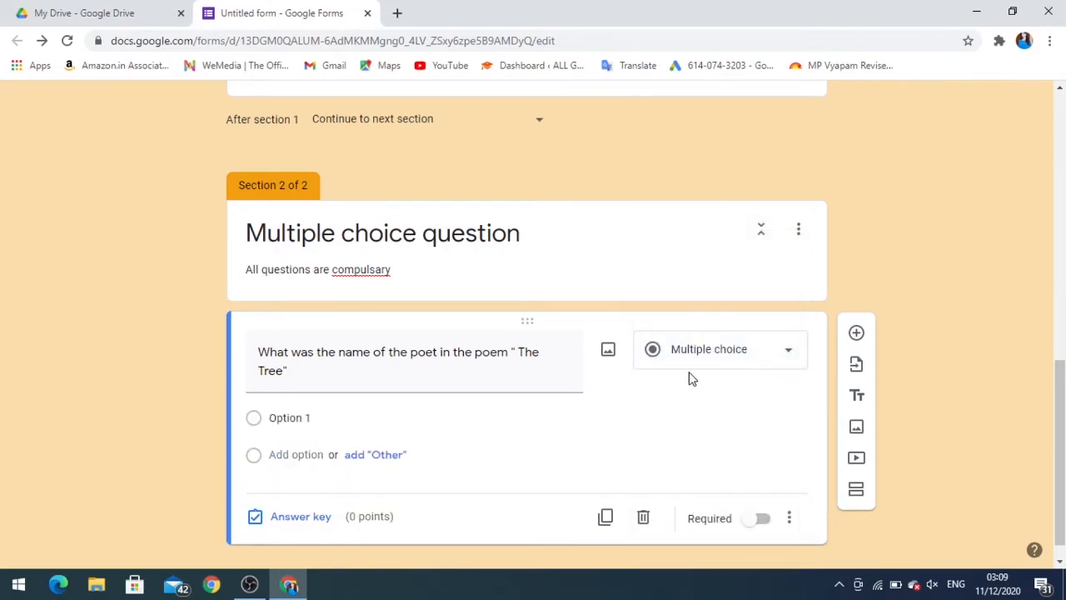
- Fill in four answer options for the poem question, with Ken Nesbit first and three other poets' names below
{"action": "left_click", "coordinate": [314, 418]}
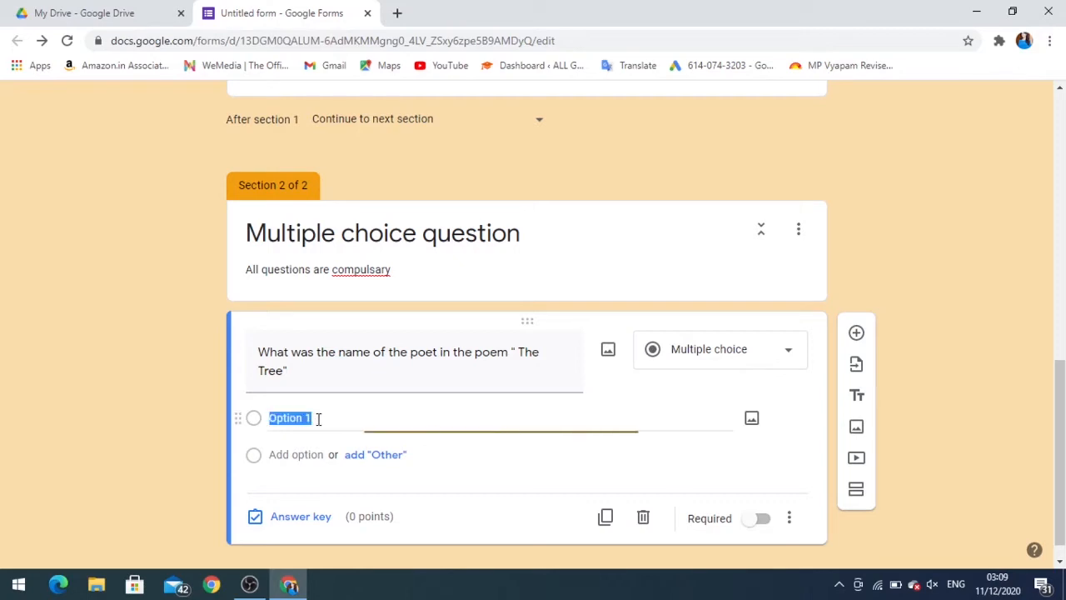
{"action": "key", "text": "BackSpace"}
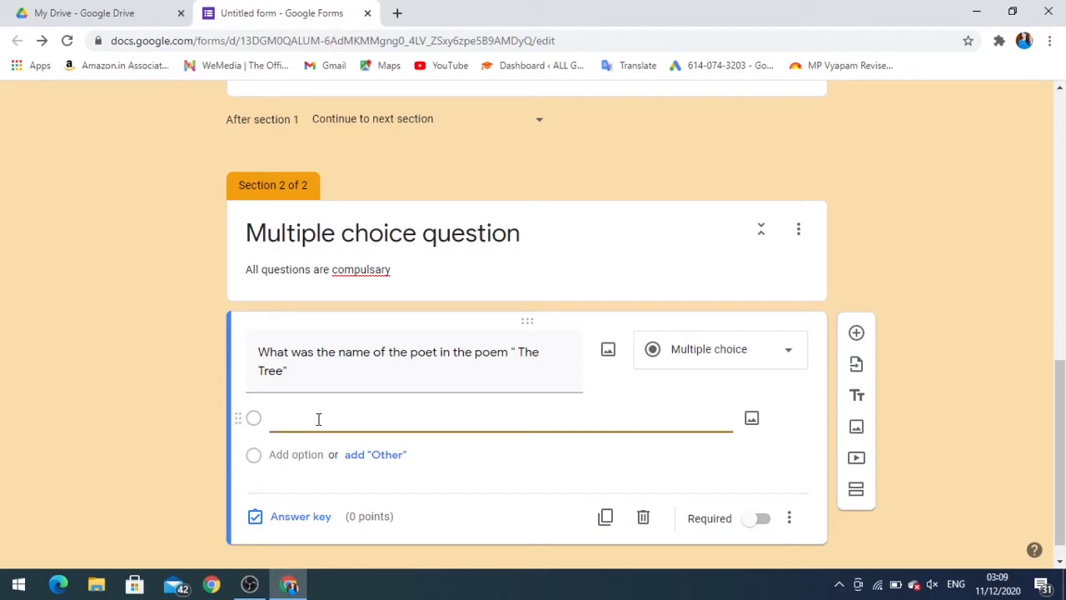
{"action": "type", "text": "Ken Nesbit"}
{"action": "key", "text": "Return"}
{"action": "type", "text": "B"}
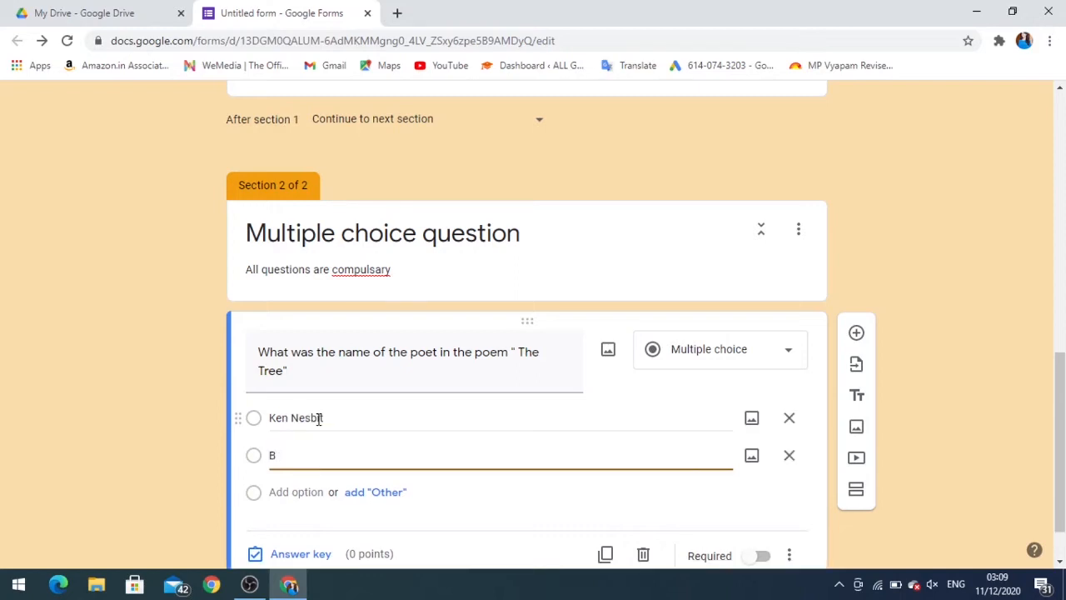
{"action": "type", "text": "ak Velly"}
{"action": "key", "text": "Return"}
{"action": "type", "text": "Ces"}
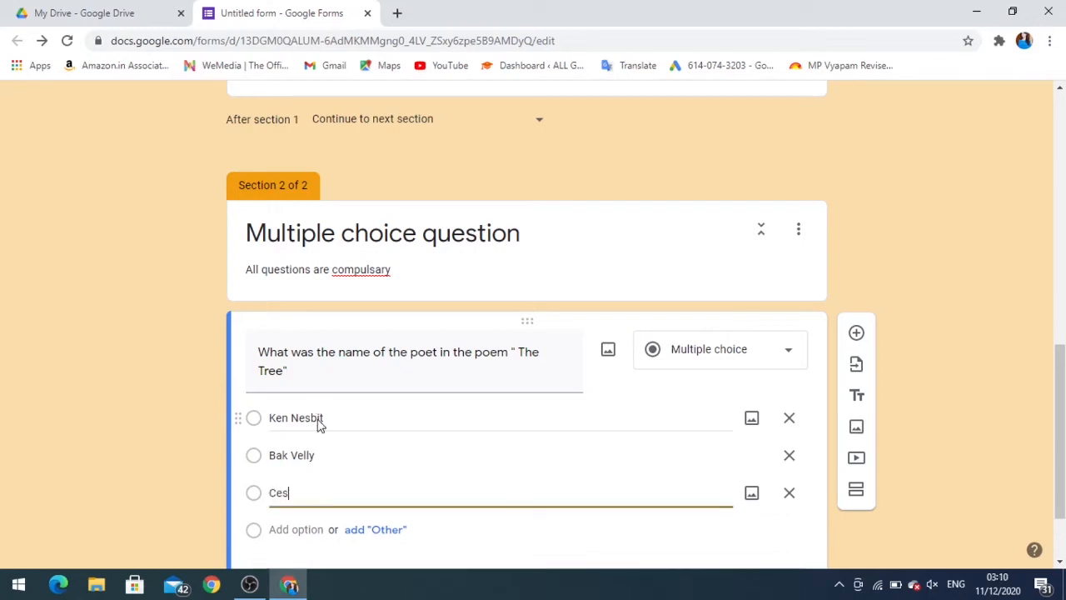
{"action": "type", "text": "e Adan"}
{"action": "key", "text": "Return"}
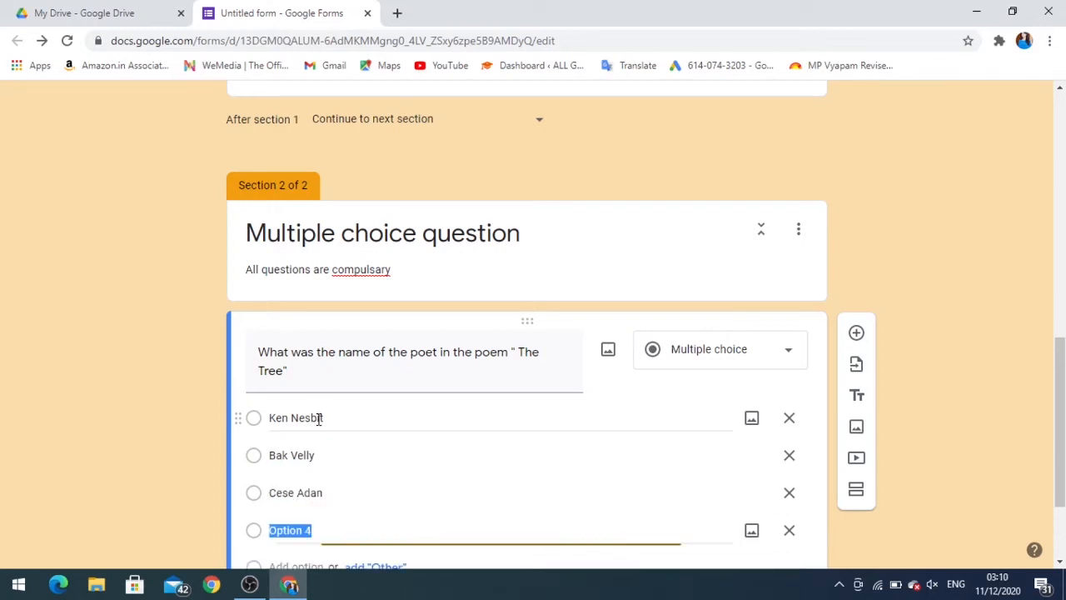
{"action": "type", "text": "Sydn C"}
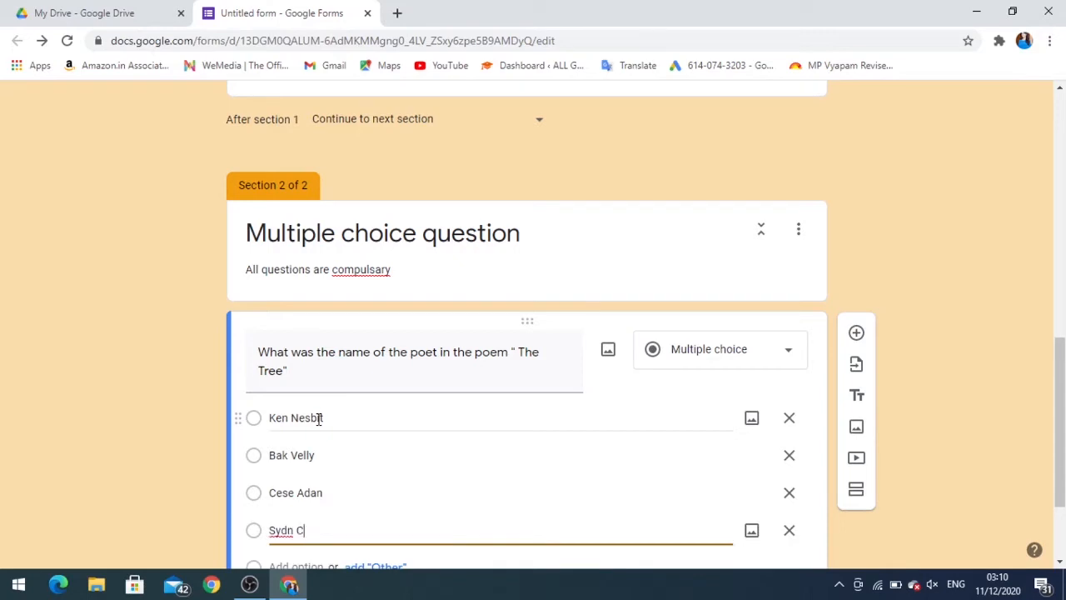
{"action": "type", "text": "arle"}
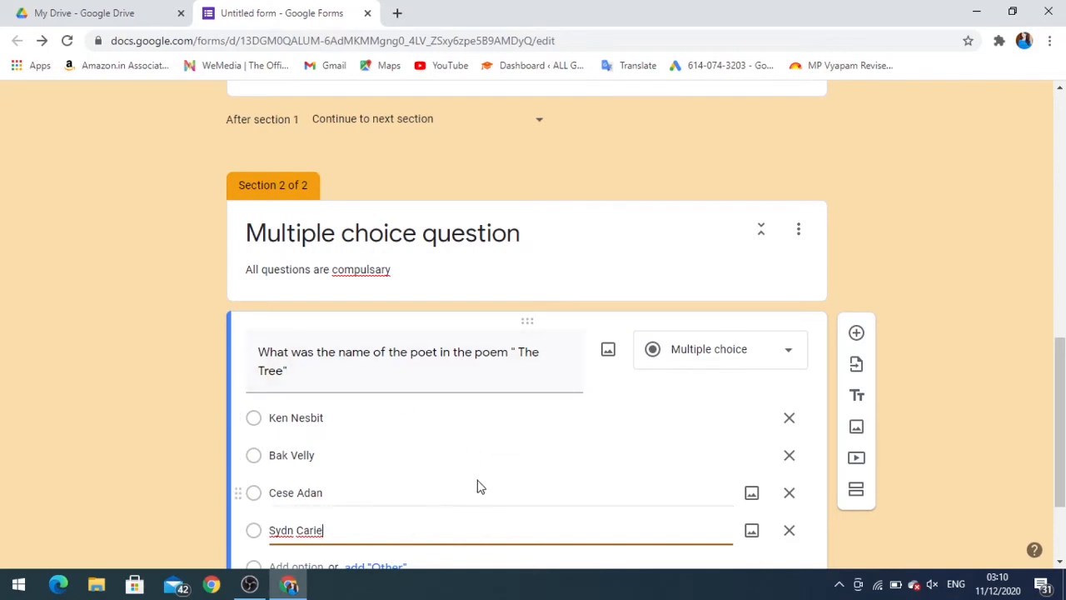
- Set the poem question's answer key to Ken Nesbit as the only correct answer, worth 2 points
{"action": "scroll", "coordinate": [479, 486], "scroll_direction": "down", "scroll_amount": 2}
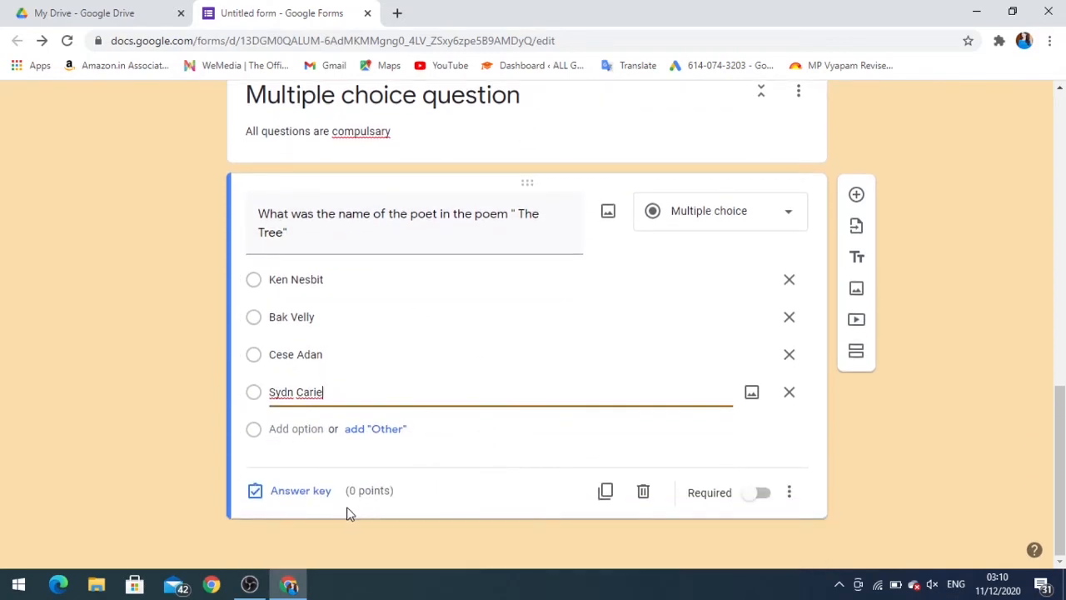
{"action": "left_click", "coordinate": [297, 493]}
{"action": "left_click", "coordinate": [301, 382]}
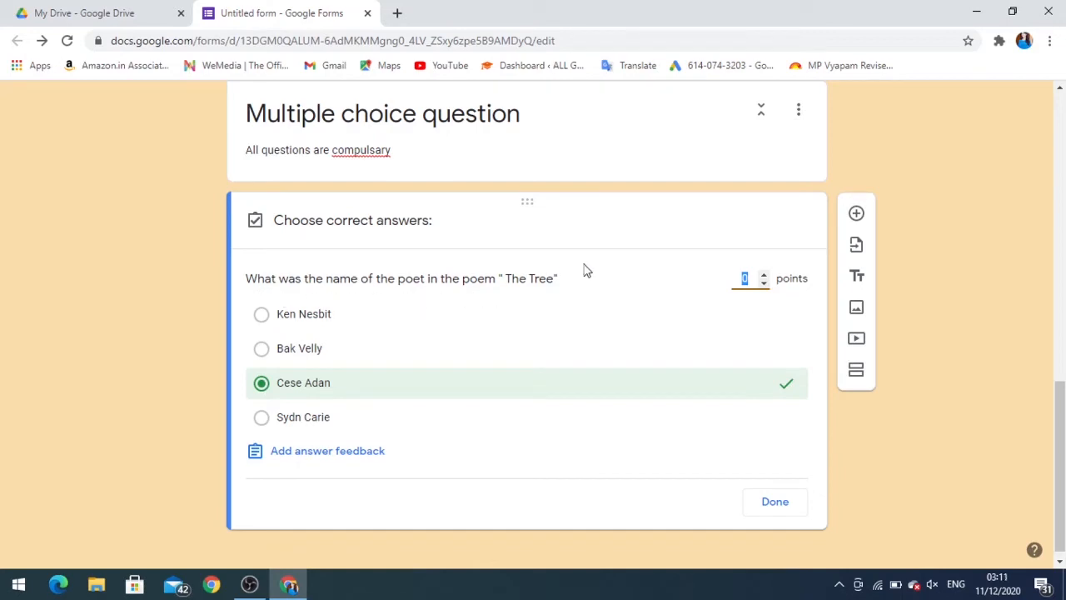
{"action": "left_click", "coordinate": [261, 317]}
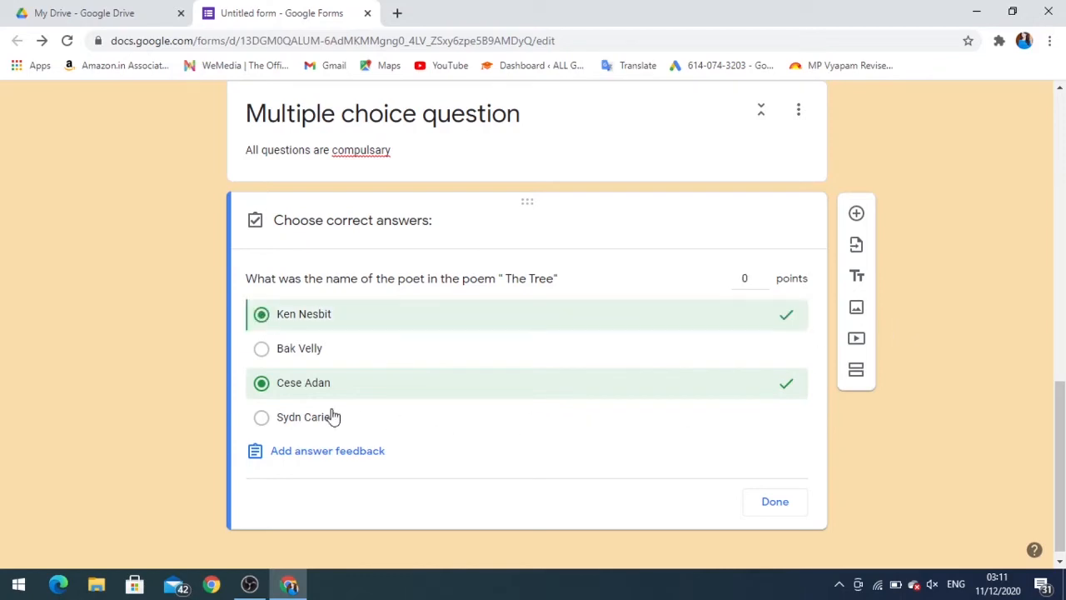
{"action": "left_click", "coordinate": [260, 383]}
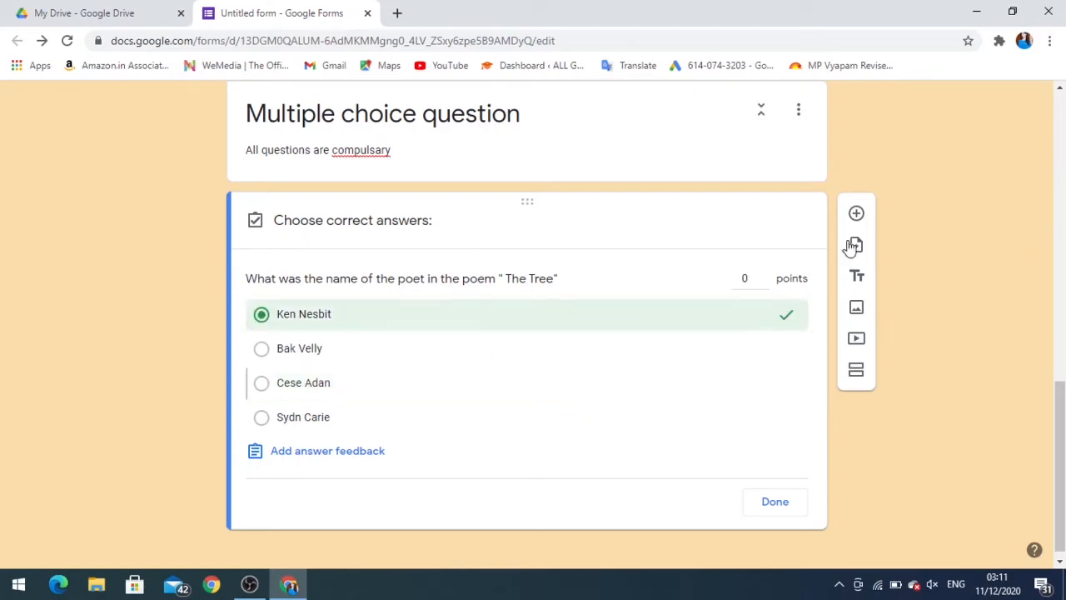
{"action": "left_click", "coordinate": [764, 278]}
{"action": "left_click", "coordinate": [800, 511]}
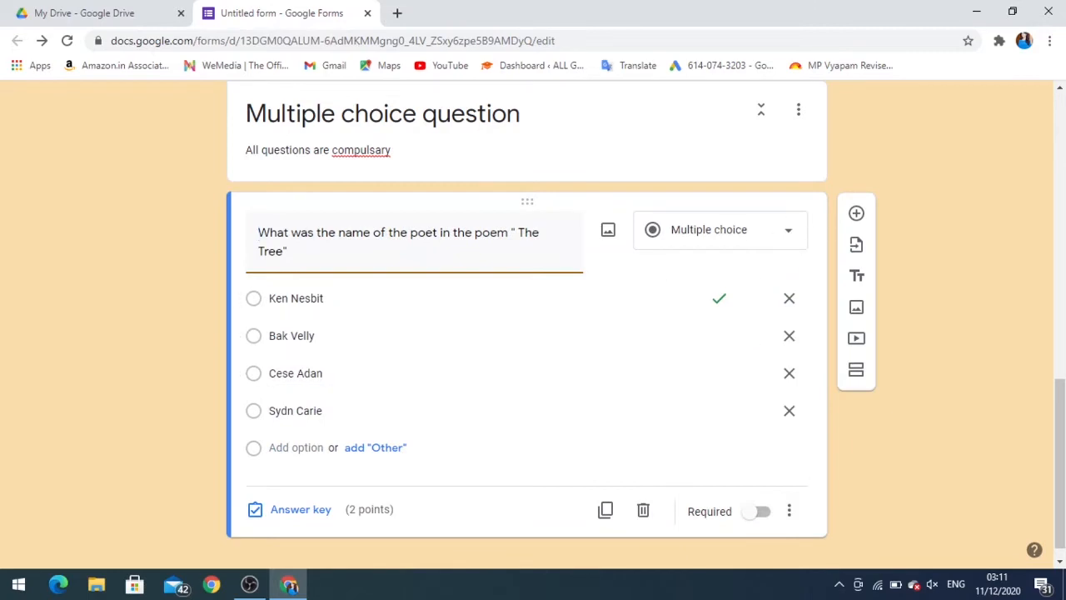
- Make the multiple choice question about the poet of "The Tree" required
{"action": "left_click", "coordinate": [759, 511]}
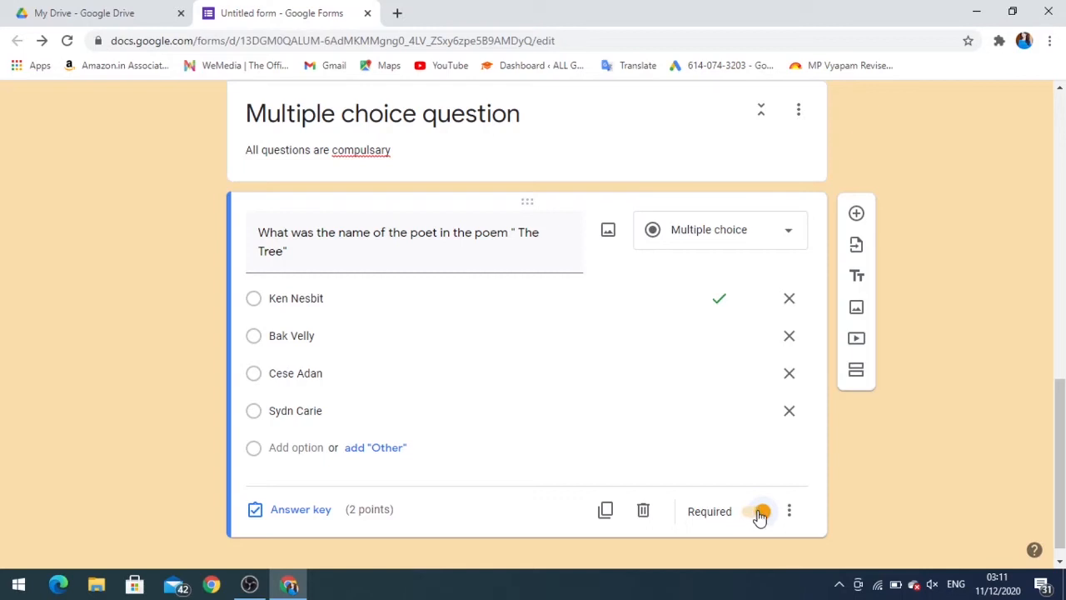
{"action": "left_click", "coordinate": [760, 513]}
{"action": "left_click", "coordinate": [744, 516]}
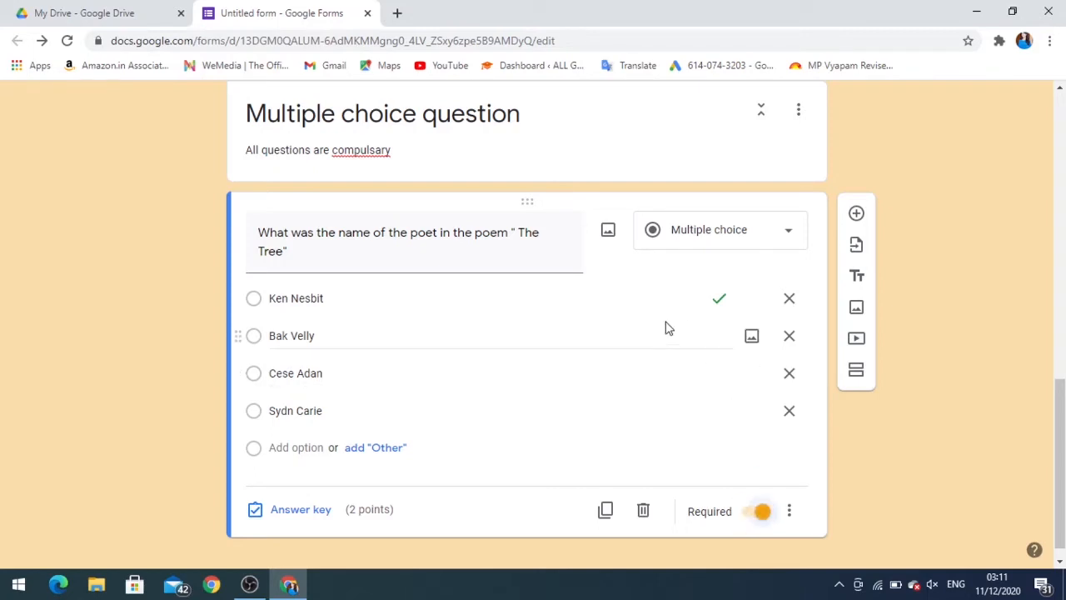
{"action": "scroll", "coordinate": [469, 346], "scroll_direction": "down", "scroll_amount": 1}
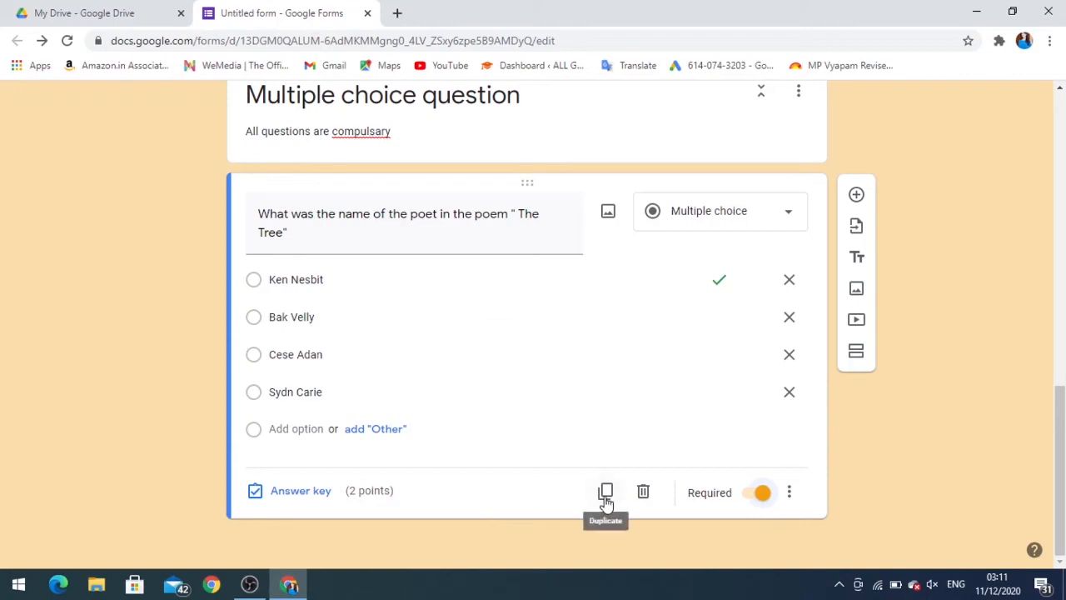
- Add a new question titled "What was the age of the child in the poem?" and set its type to Multiple choice
{"action": "left_click", "coordinate": [856, 197]}
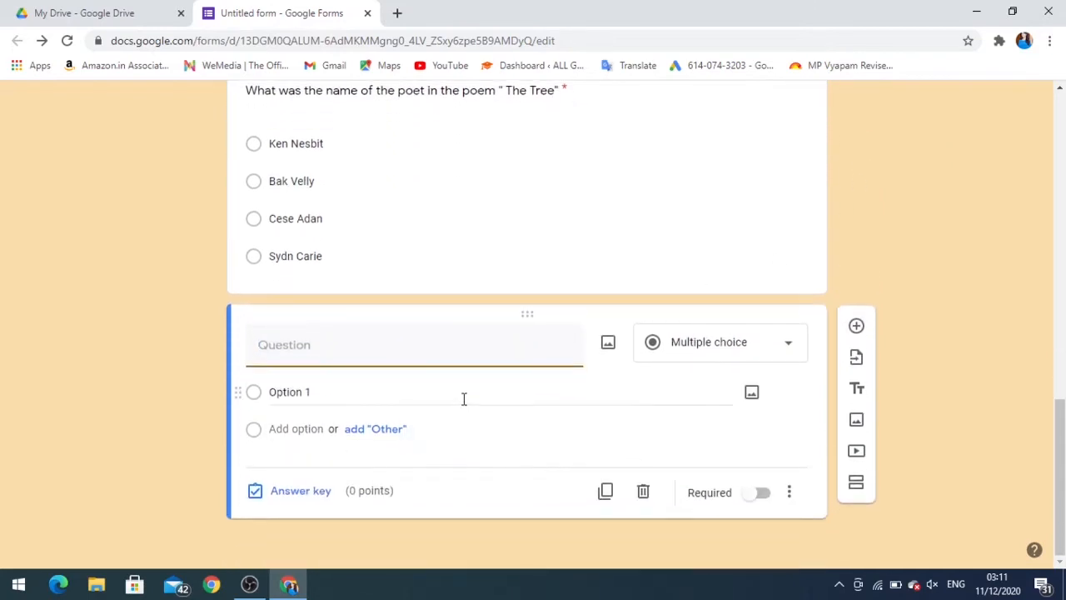
{"action": "type", "text": "What"}
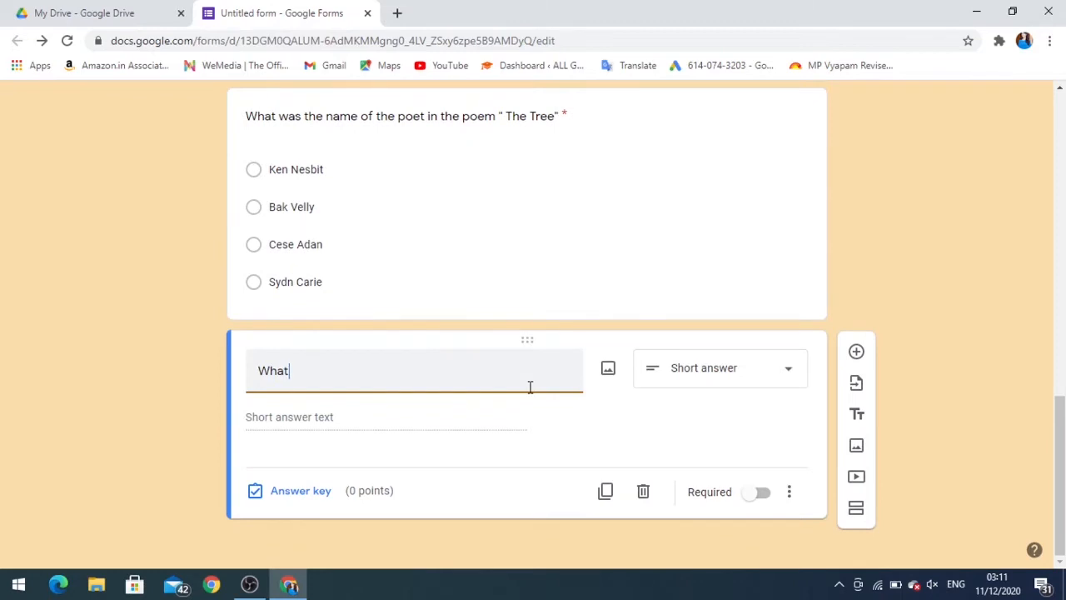
{"action": "type", "text": " was the age of the child in the poe"}
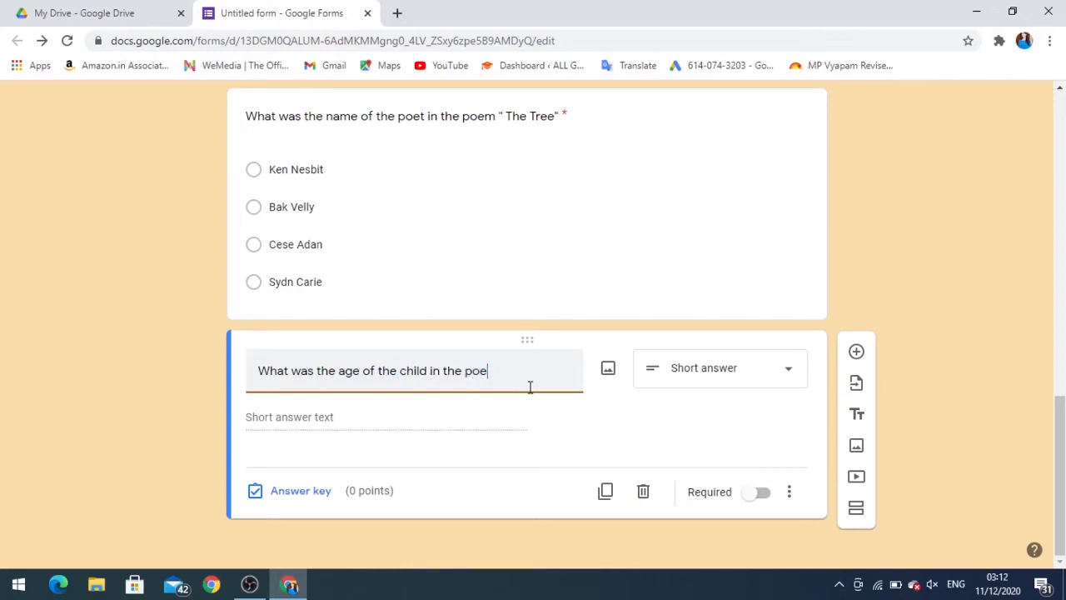
{"action": "type", "text": "m?"}
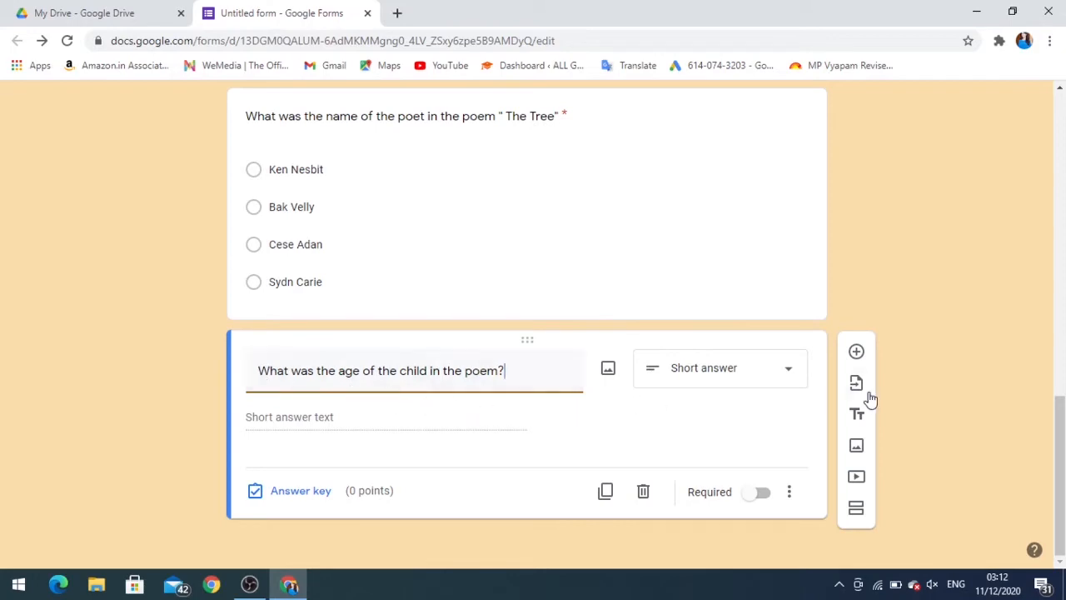
{"action": "left_click", "coordinate": [787, 375]}
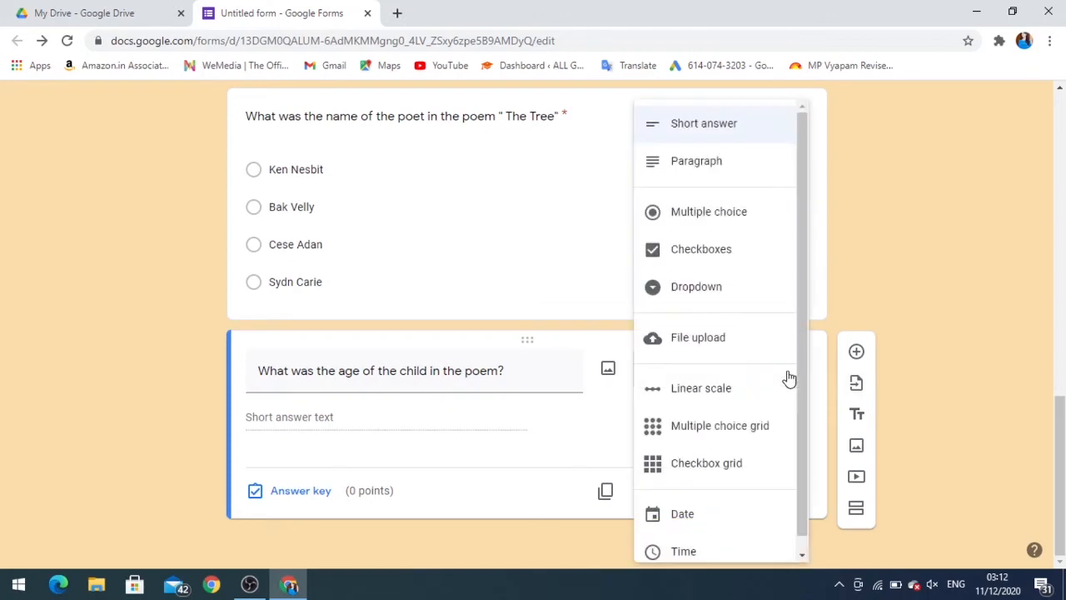
{"action": "left_click", "coordinate": [685, 221]}
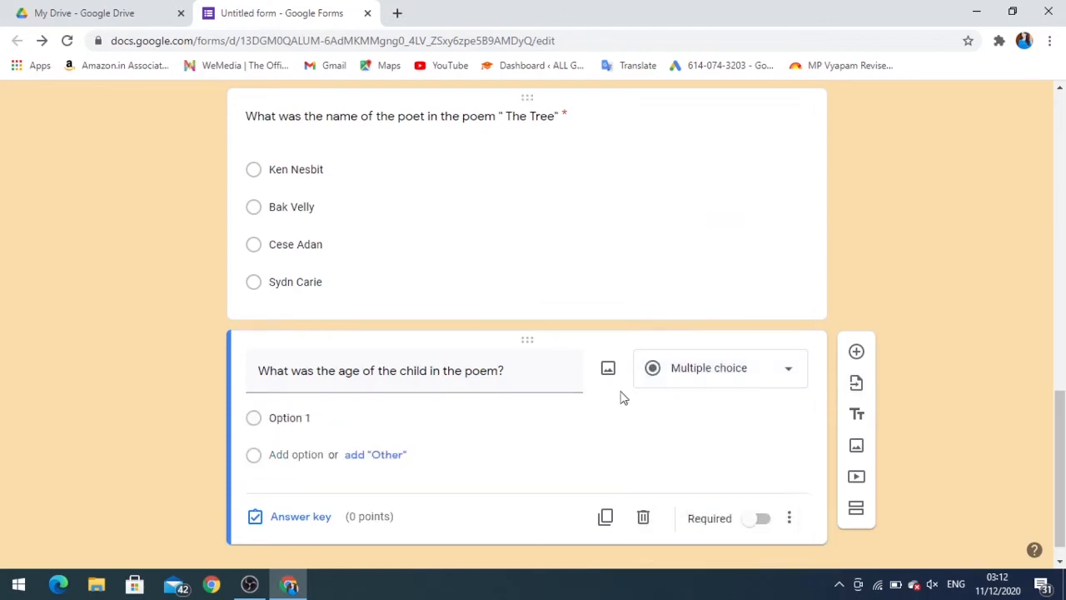
- Fill in the child's age question's four answer options: 5 Years, 4 Years, 9Years and 14 Years
{"action": "left_click", "coordinate": [318, 417]}
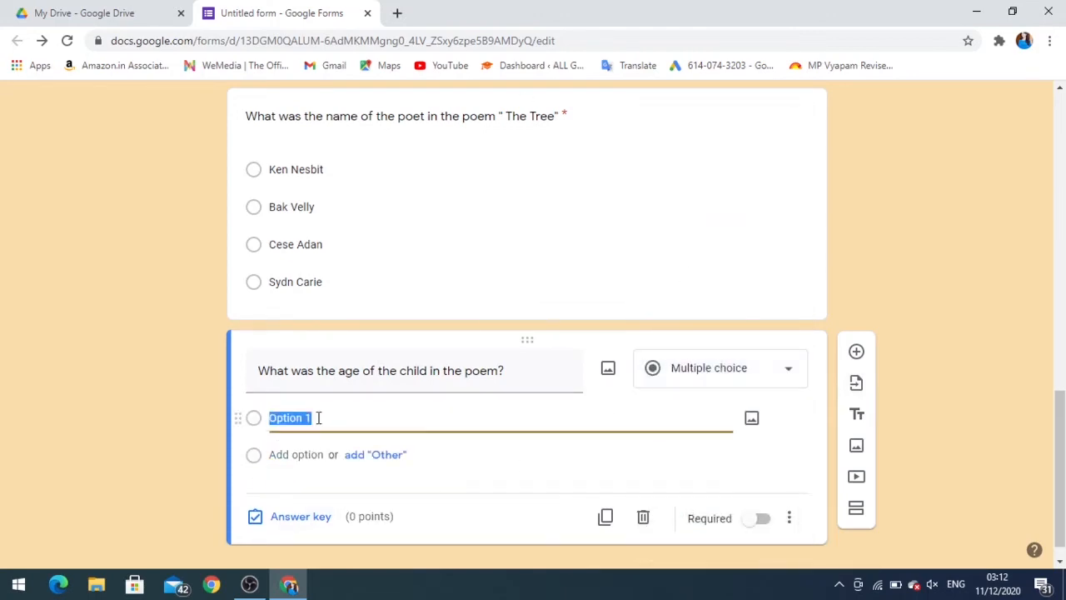
{"action": "key", "text": "BackSpace"}
{"action": "type", "text": "5"}
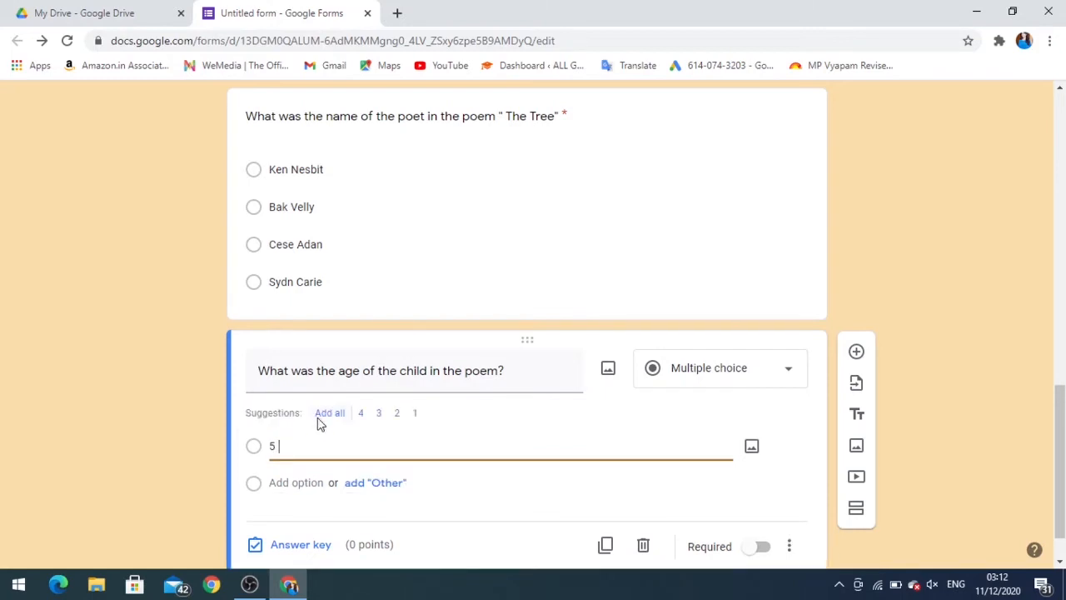
{"action": "type", "text": " T"}
{"action": "type", "text": "ears"}
{"action": "key", "text": "Return"}
{"action": "type", "text": "4"}
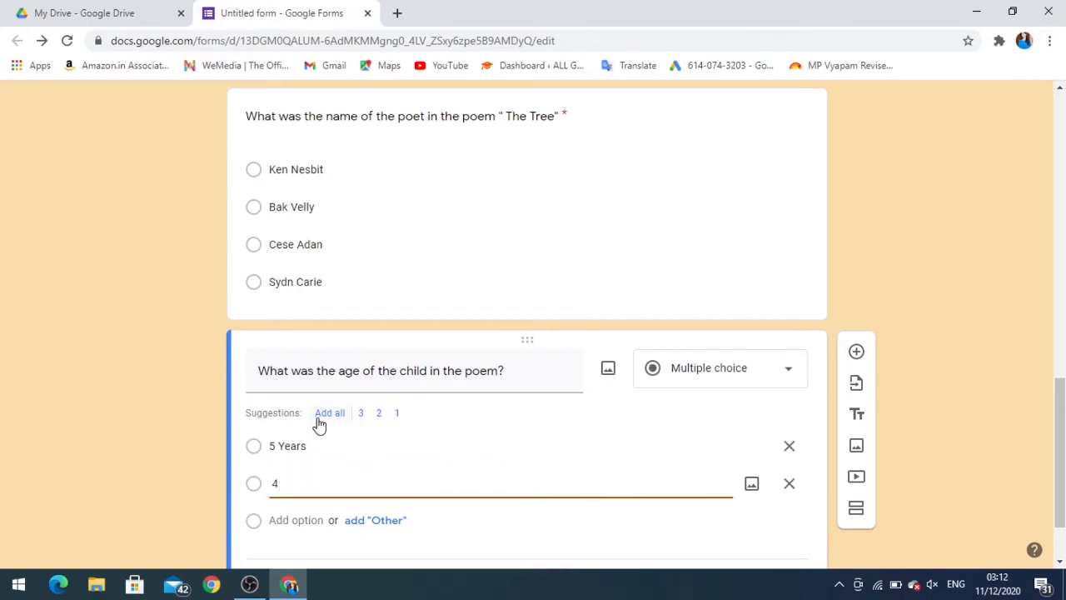
{"action": "type", "text": " Years"}
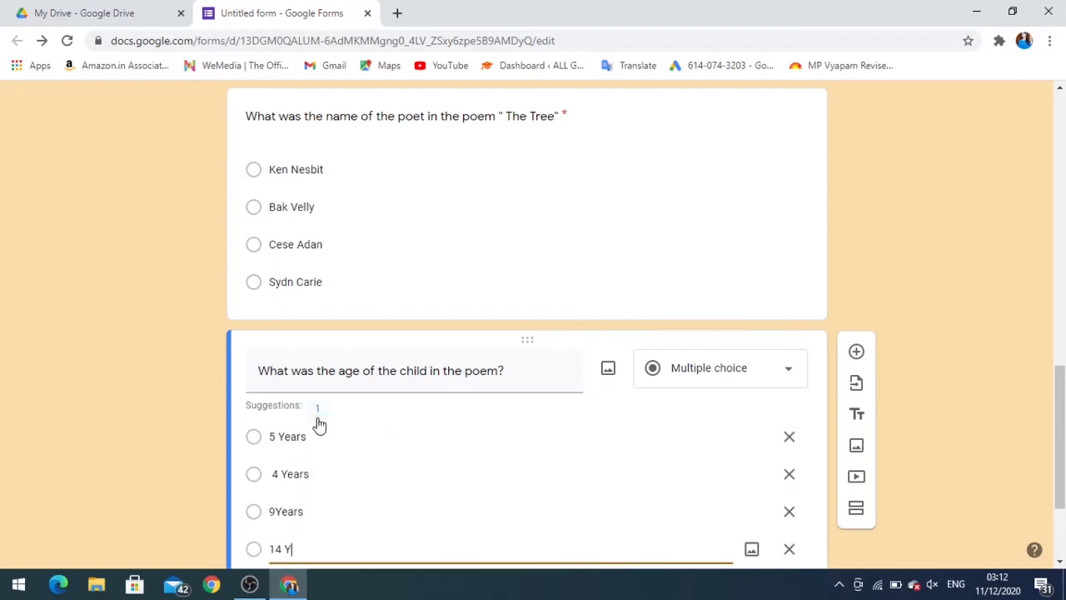
{"action": "type", "text": "ars"}
- Set the child's age question's answer key to 14 Years, worth 2 points
{"action": "scroll", "coordinate": [388, 480], "scroll_direction": "down", "scroll_amount": 1}
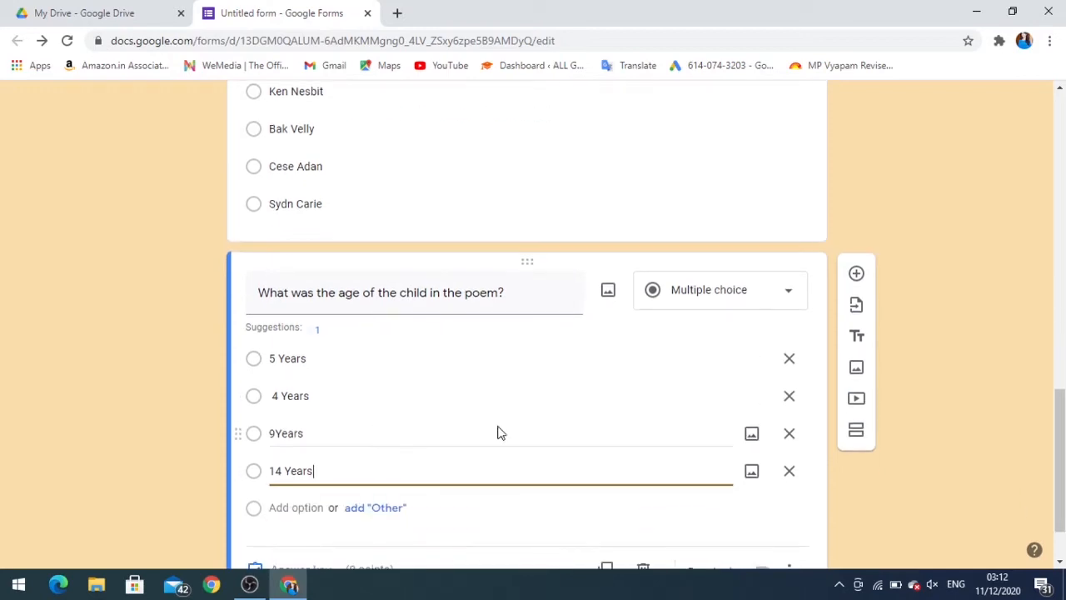
{"action": "scroll", "coordinate": [470, 463], "scroll_direction": "down", "scroll_amount": 1}
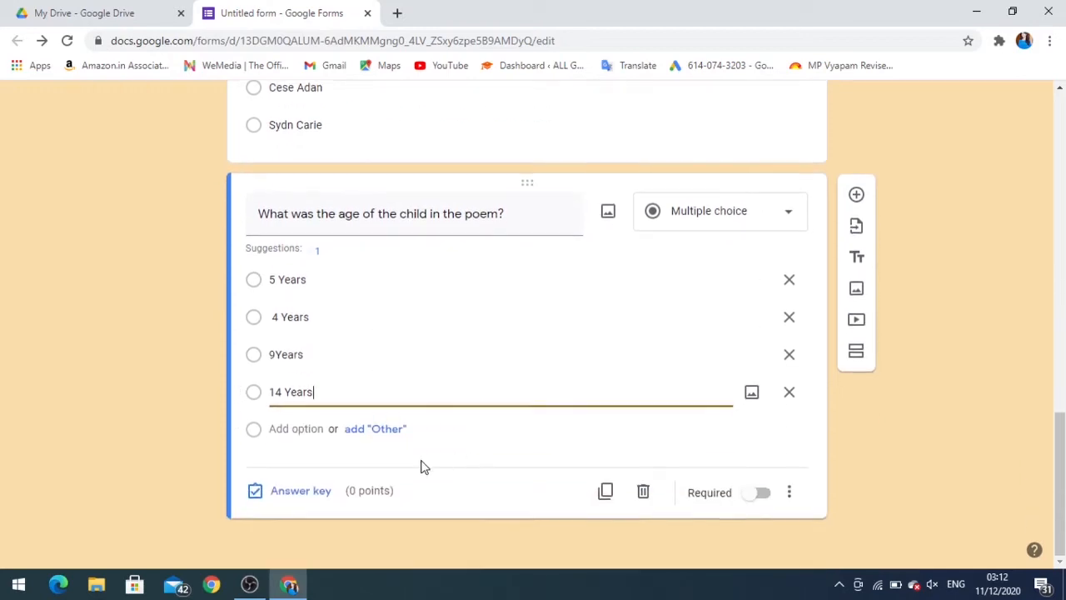
{"action": "left_click", "coordinate": [297, 496]}
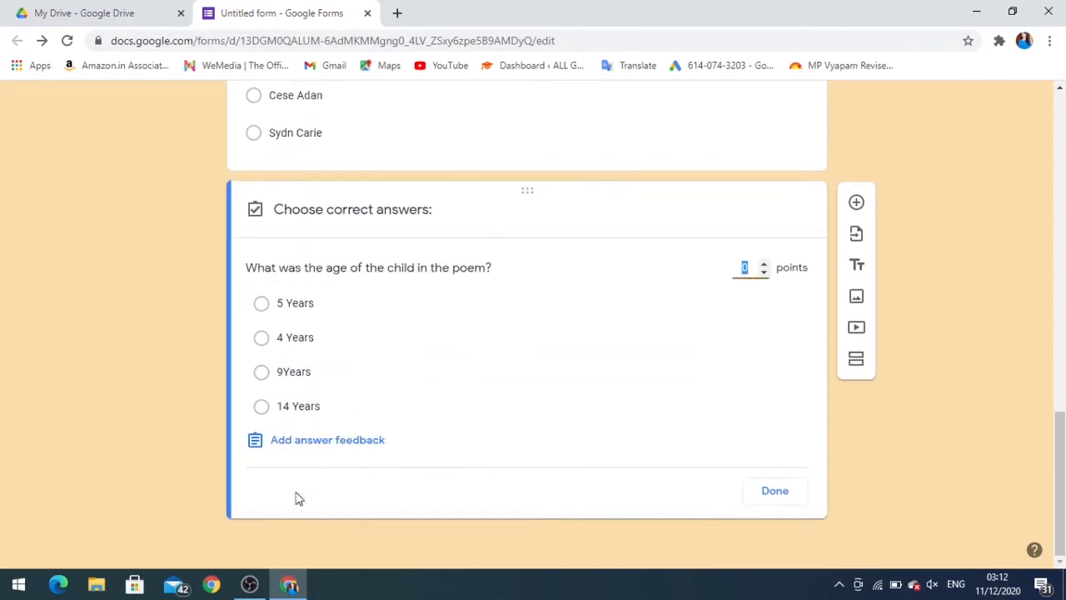
{"action": "left_click", "coordinate": [261, 413]}
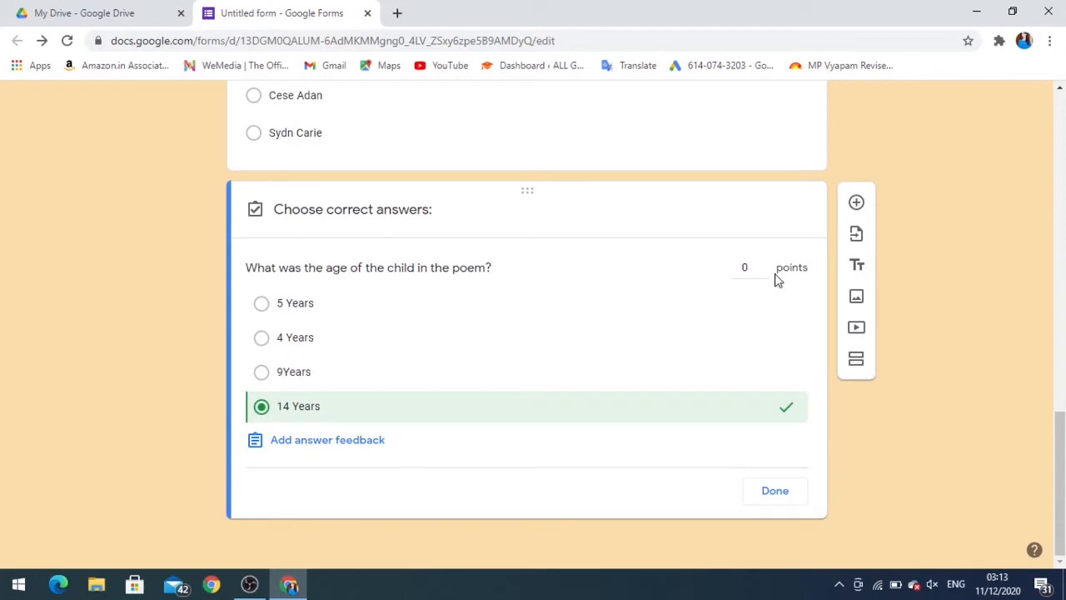
{"action": "left_click", "coordinate": [764, 264]}
{"action": "left_click", "coordinate": [787, 503]}
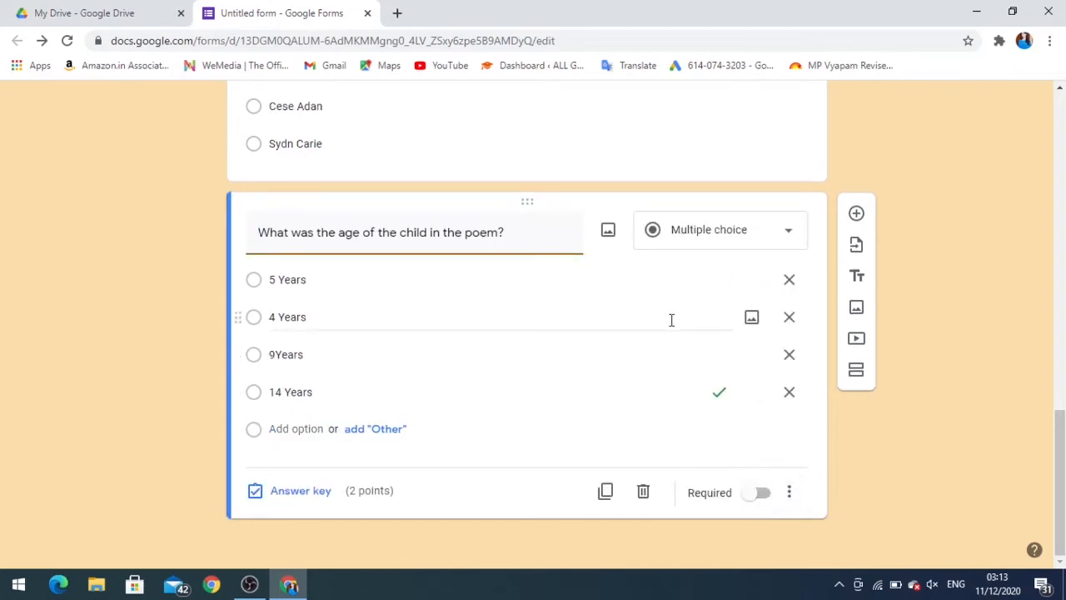
- Add a blank question and import the "Boom crash crunch crunch" question below it from the "Identify the figure of speech" form
{"action": "scroll", "coordinate": [672, 323], "scroll_direction": "up", "scroll_amount": 1}
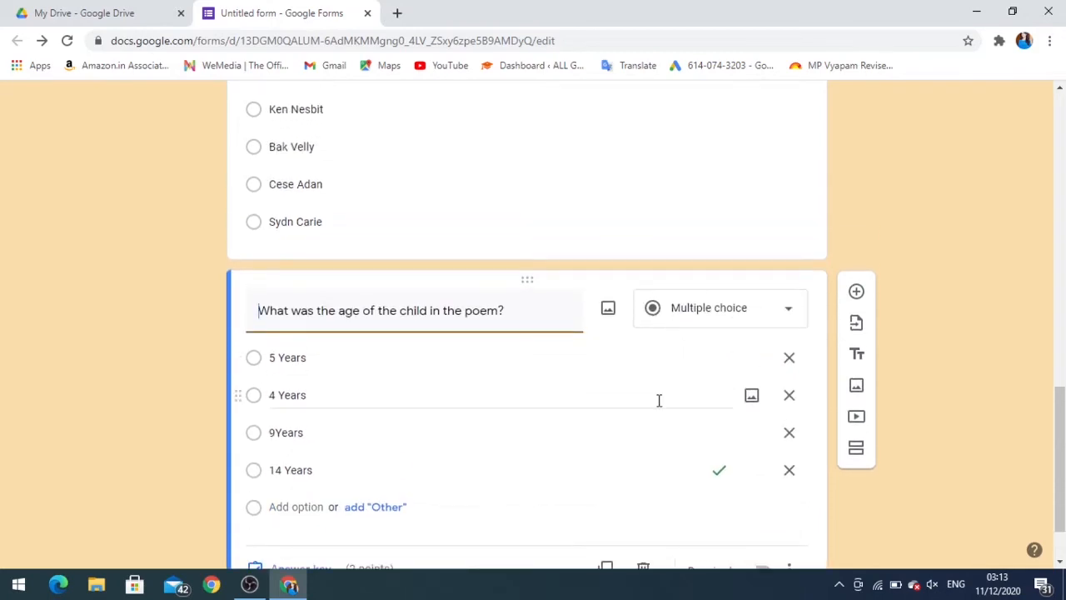
{"action": "scroll", "coordinate": [552, 358], "scroll_direction": "down", "scroll_amount": 1}
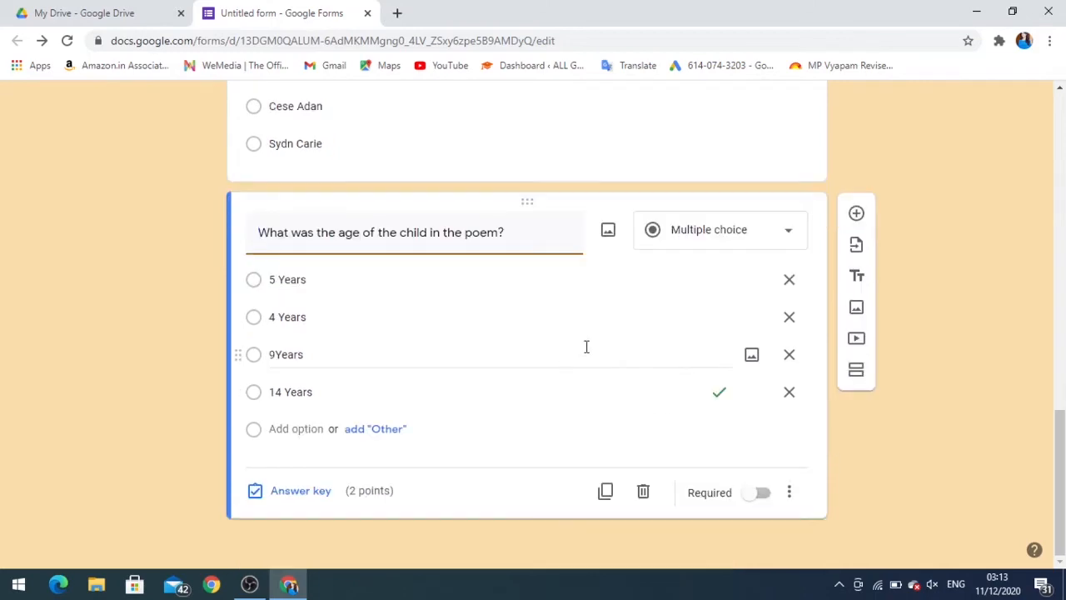
{"action": "left_click", "coordinate": [856, 215]}
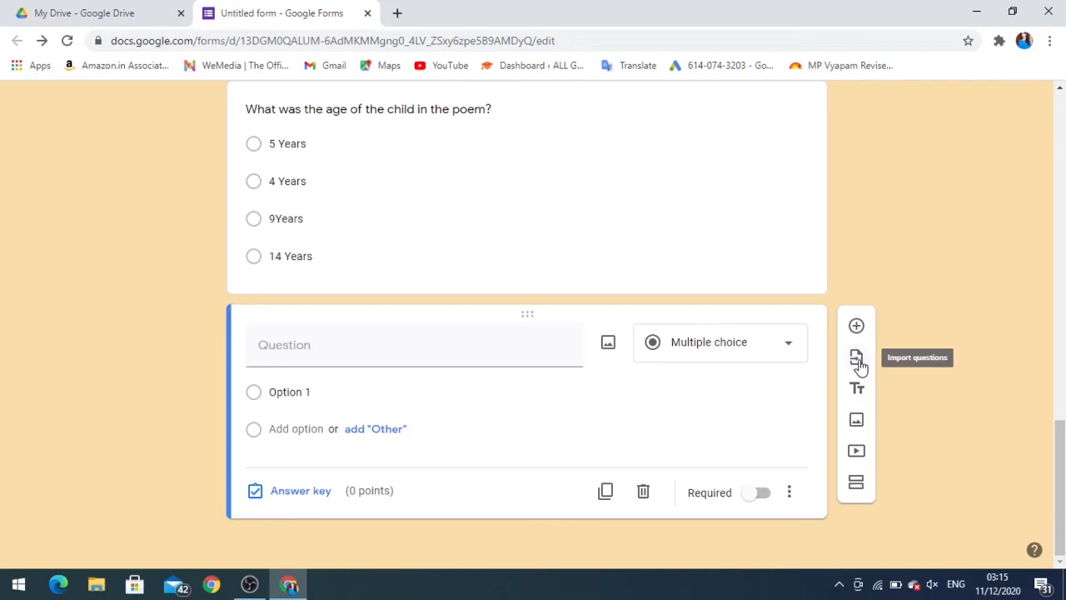
{"action": "left_click", "coordinate": [857, 361]}
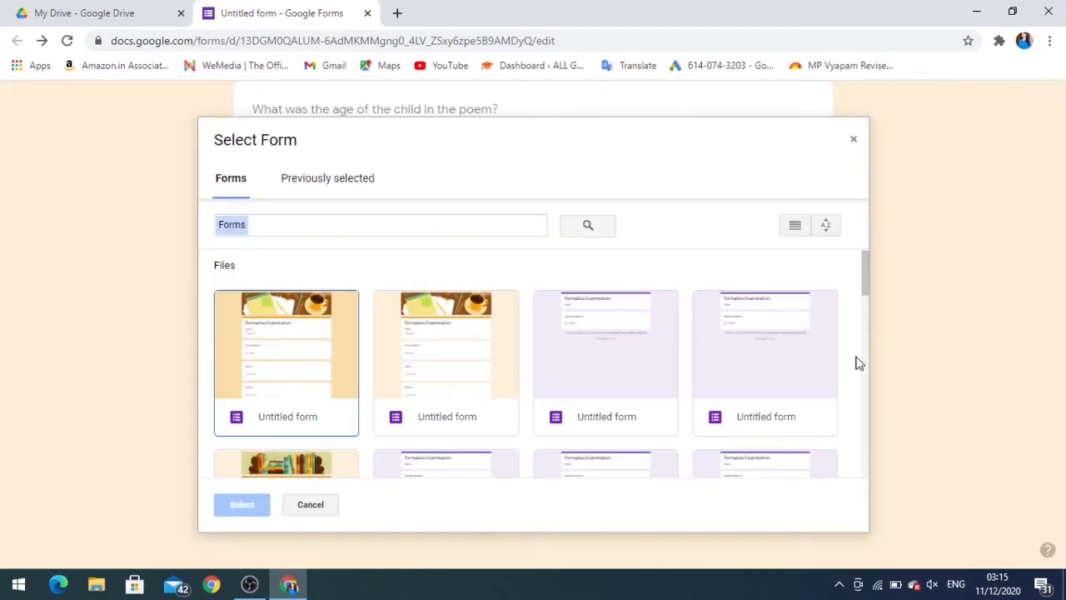
{"action": "scroll", "coordinate": [699, 410], "scroll_direction": "down", "scroll_amount": 2}
{"action": "scroll", "coordinate": [666, 400], "scroll_direction": "down", "scroll_amount": 2}
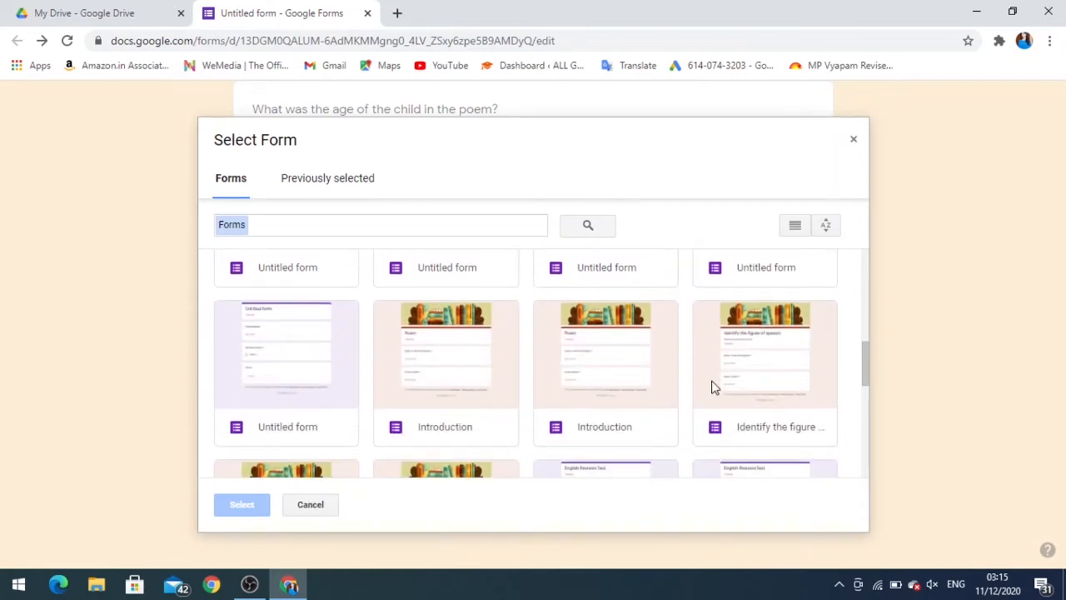
{"action": "left_click", "coordinate": [712, 387]}
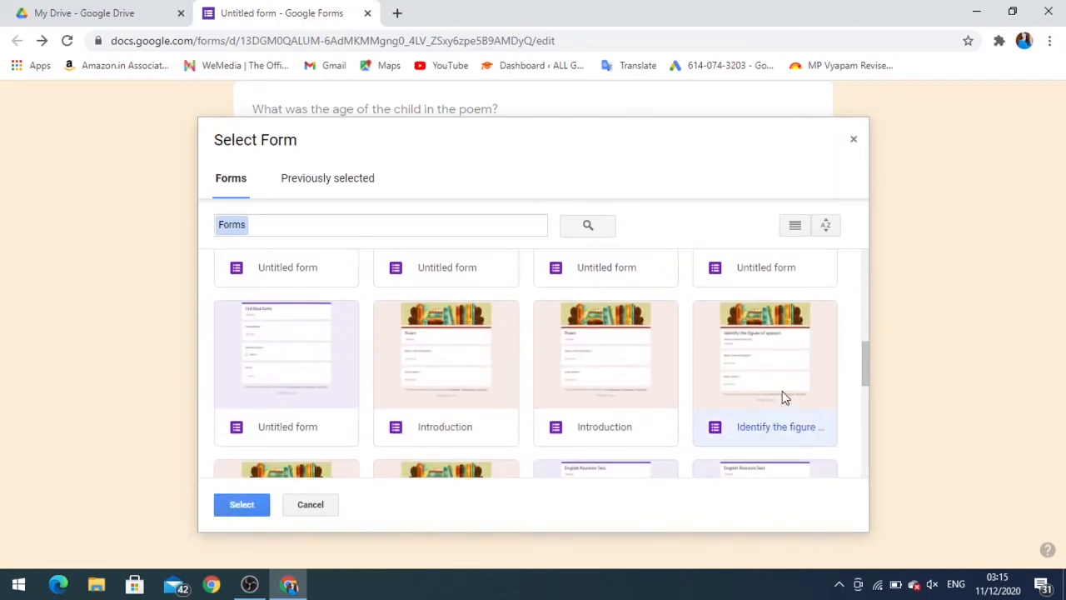
{"action": "left_click", "coordinate": [241, 505]}
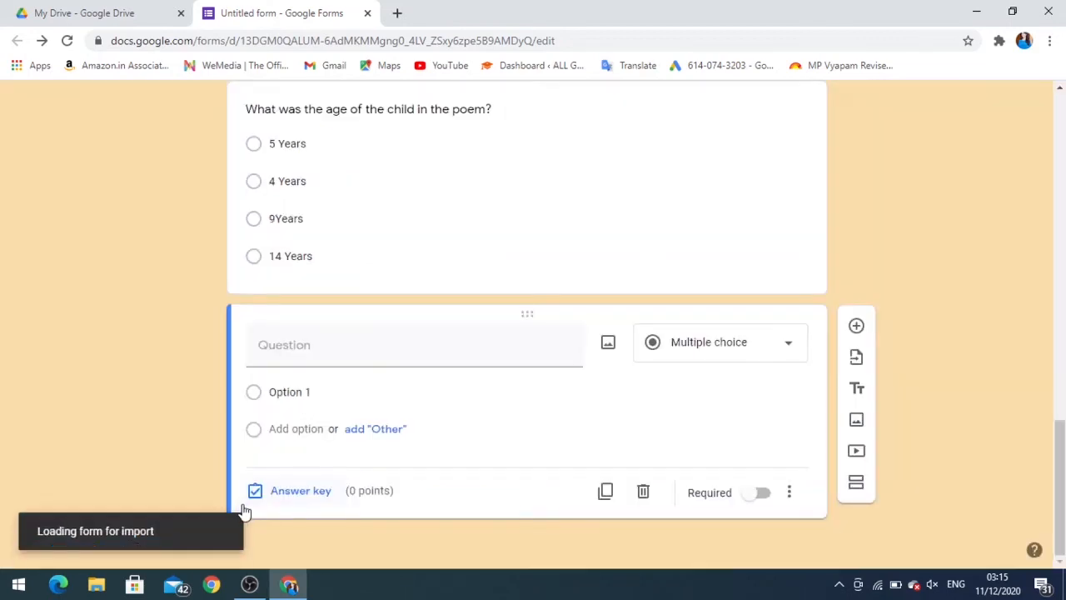
{"action": "scroll", "coordinate": [939, 385], "scroll_direction": "down", "scroll_amount": 2}
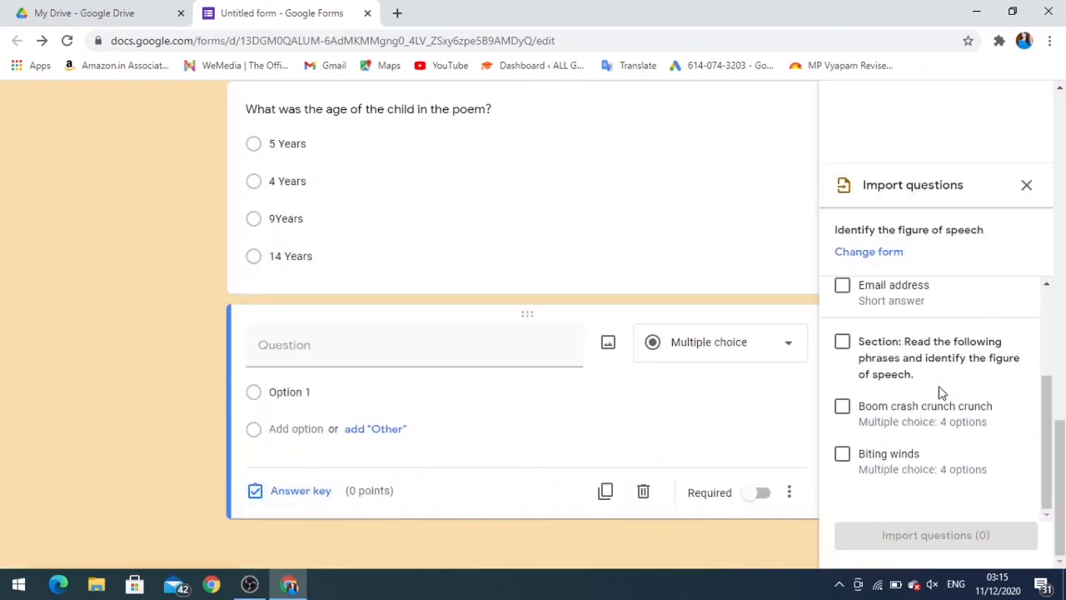
{"action": "left_click", "coordinate": [843, 406]}
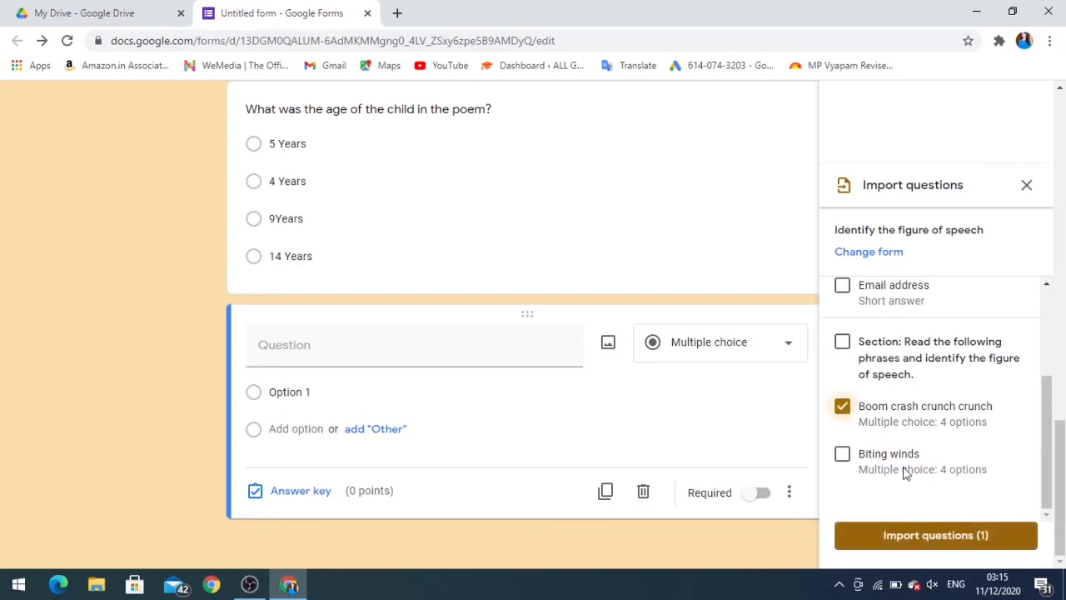
{"action": "left_click", "coordinate": [942, 541]}
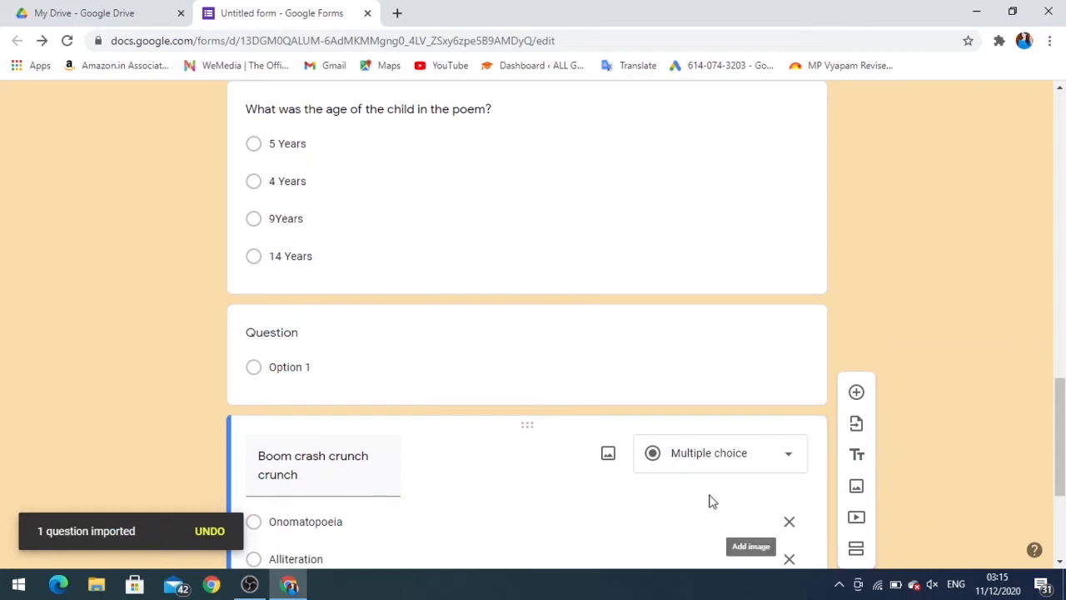
- Set the imported "Boom crash crunch crunch" question to 2 points in its answer key
{"action": "scroll", "coordinate": [705, 350], "scroll_direction": "down", "scroll_amount": 3}
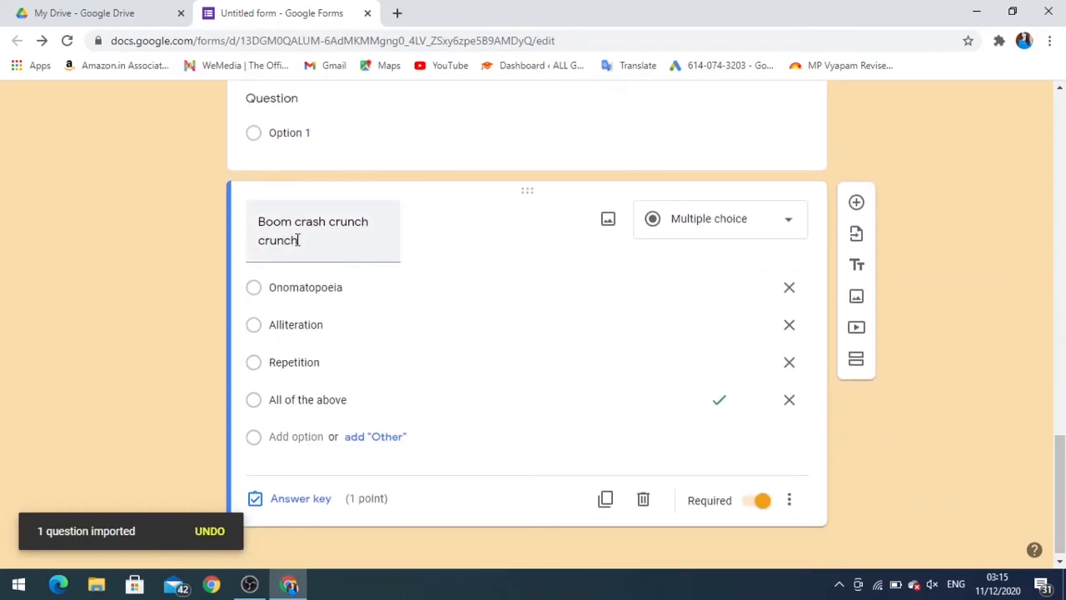
{"action": "left_click", "coordinate": [293, 504]}
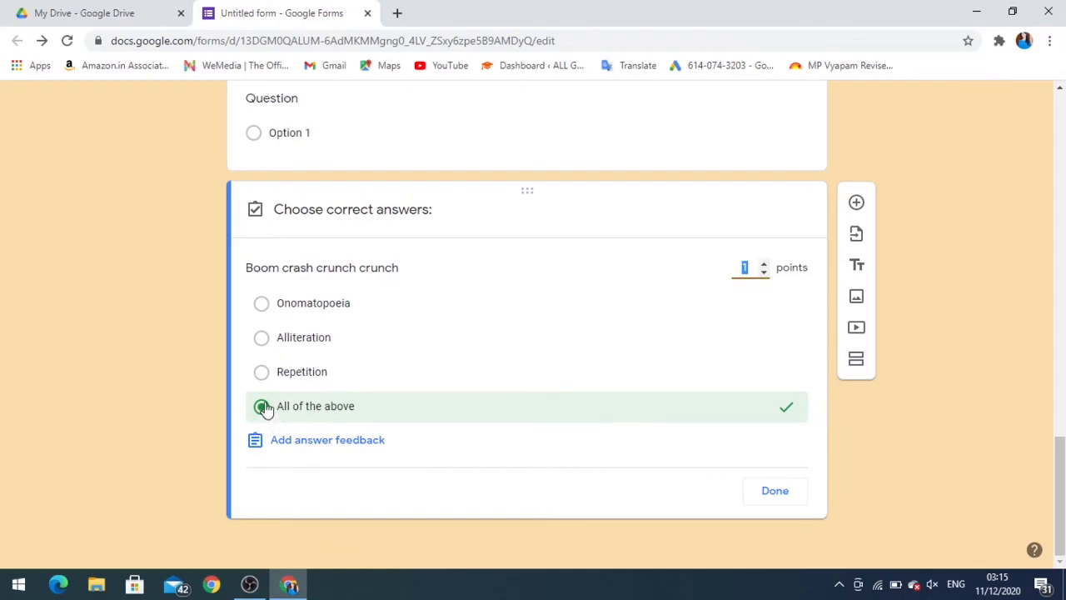
{"action": "left_click", "coordinate": [762, 263]}
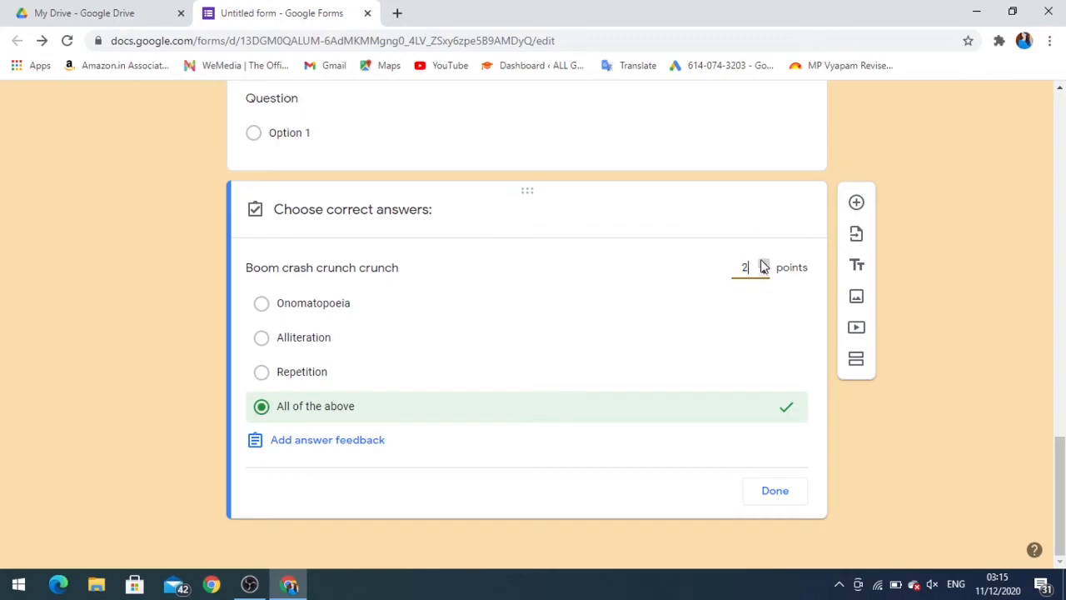
{"action": "left_click", "coordinate": [770, 494]}
- Delete the blank question between the child's age question and the imported "Boom crash crunch crunch" question
{"action": "scroll", "coordinate": [999, 416], "scroll_direction": "up", "scroll_amount": 3}
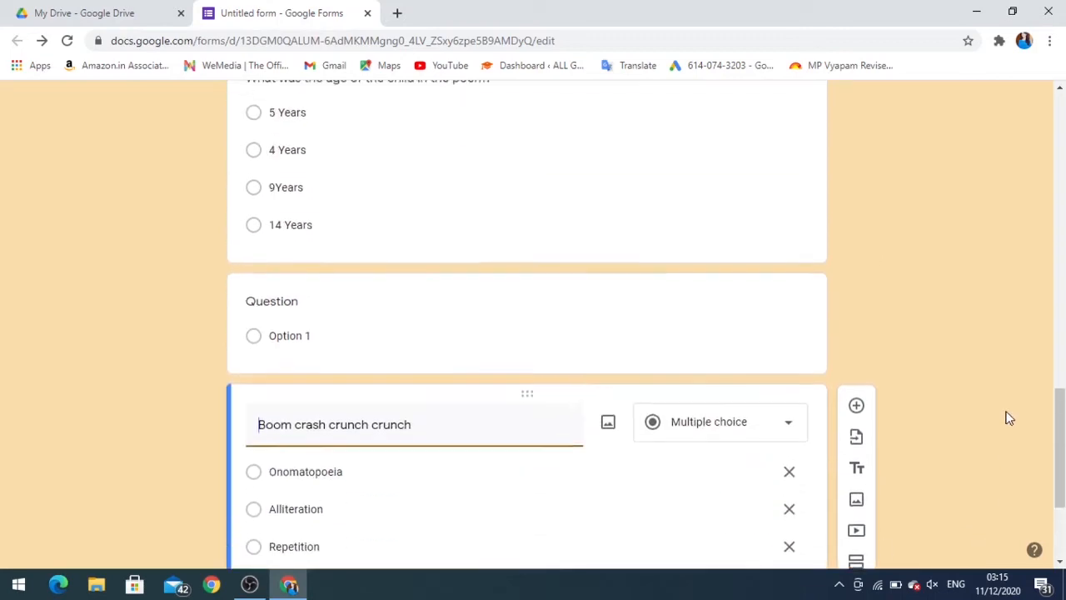
{"action": "scroll", "coordinate": [862, 274], "scroll_direction": "up", "scroll_amount": 3}
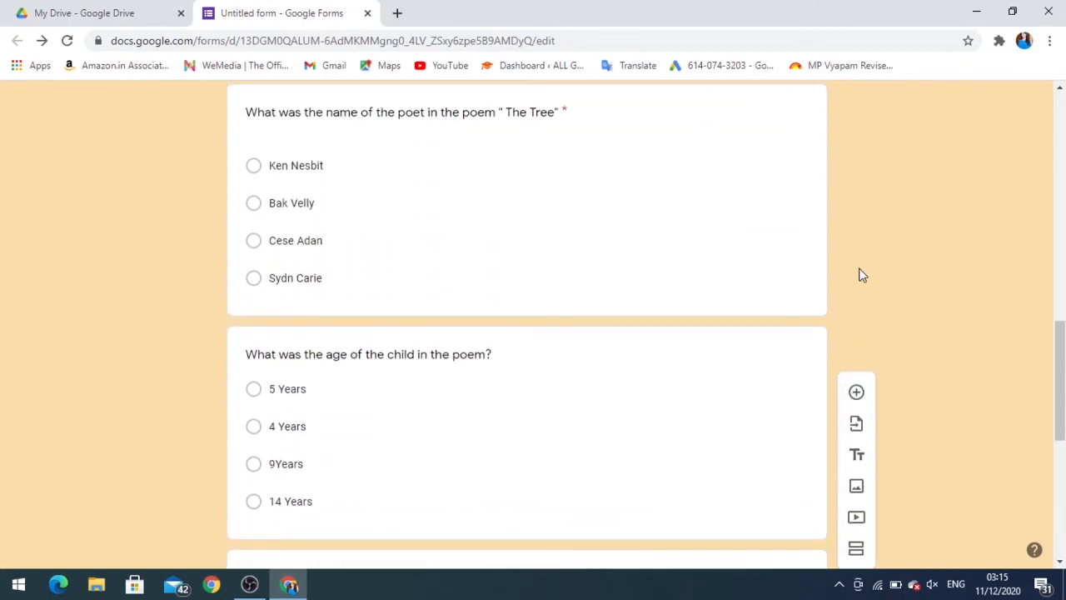
{"action": "scroll", "coordinate": [862, 275], "scroll_direction": "up", "scroll_amount": 1}
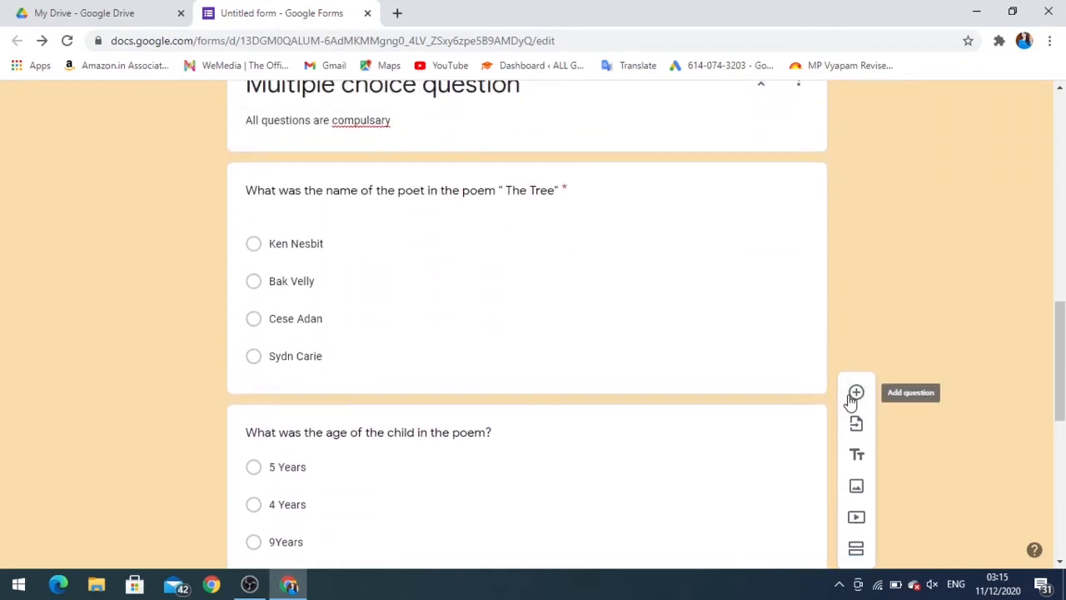
{"action": "scroll", "coordinate": [848, 399], "scroll_direction": "down", "scroll_amount": 1}
{"action": "scroll", "coordinate": [848, 400], "scroll_direction": "down", "scroll_amount": 1}
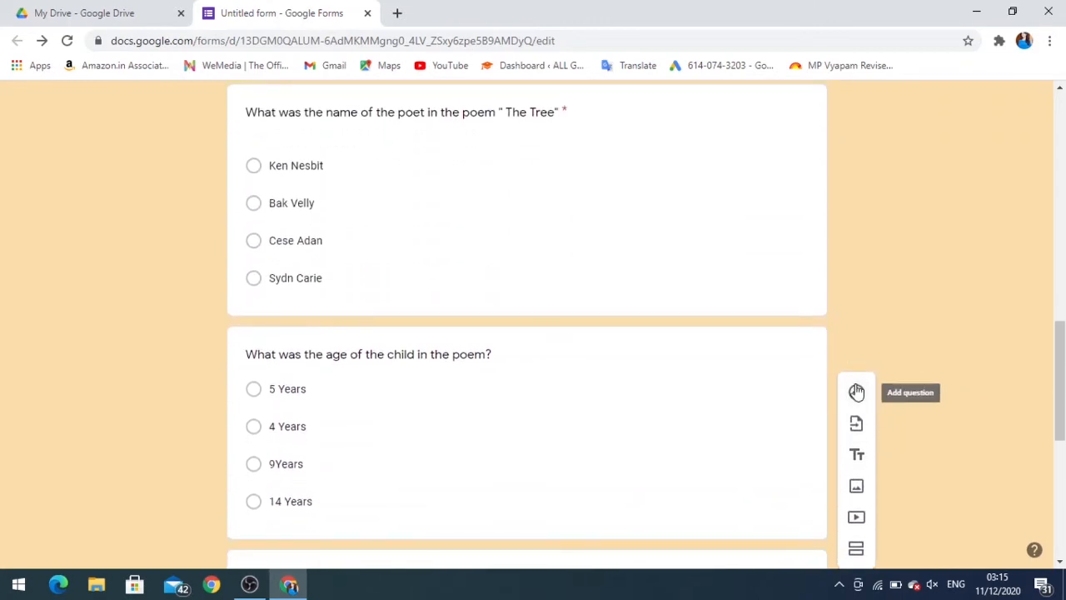
{"action": "scroll", "coordinate": [856, 428], "scroll_direction": "down", "scroll_amount": 2}
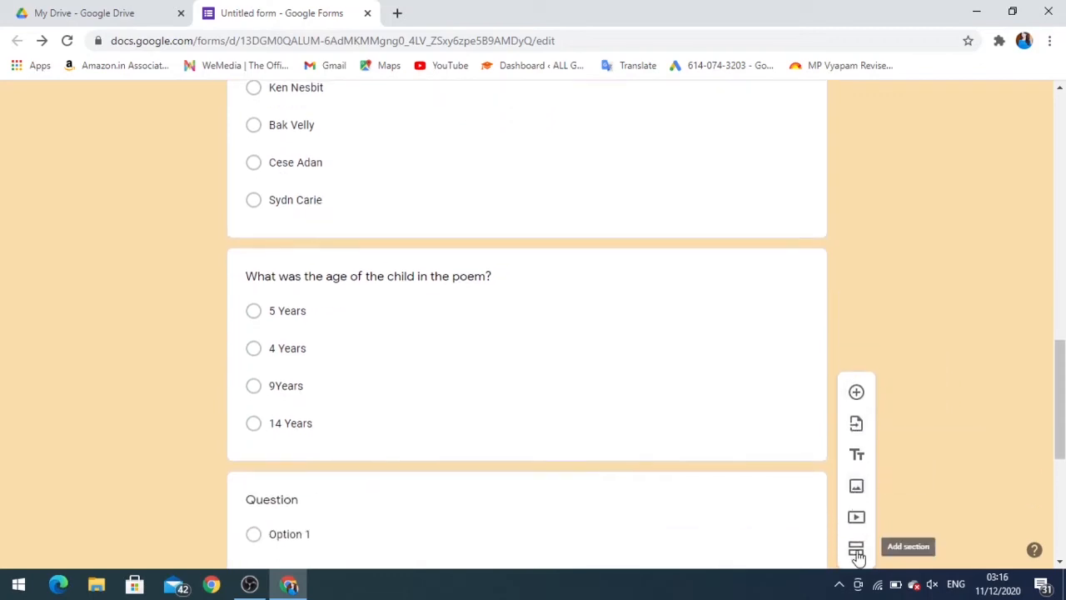
{"action": "left_click", "coordinate": [733, 450]}
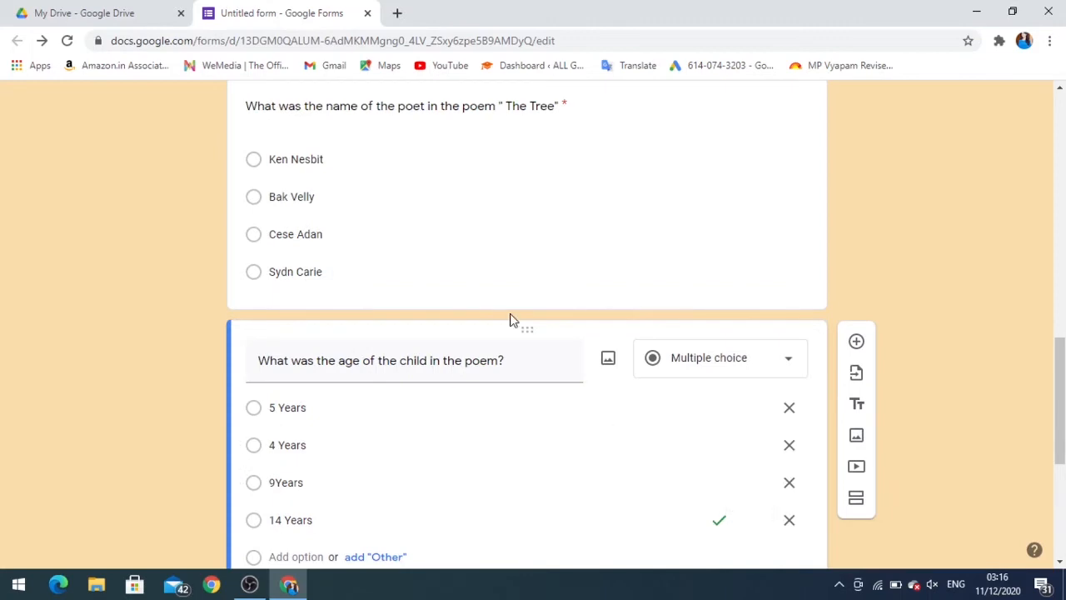
{"action": "scroll", "coordinate": [500, 285], "scroll_direction": "down", "scroll_amount": 4}
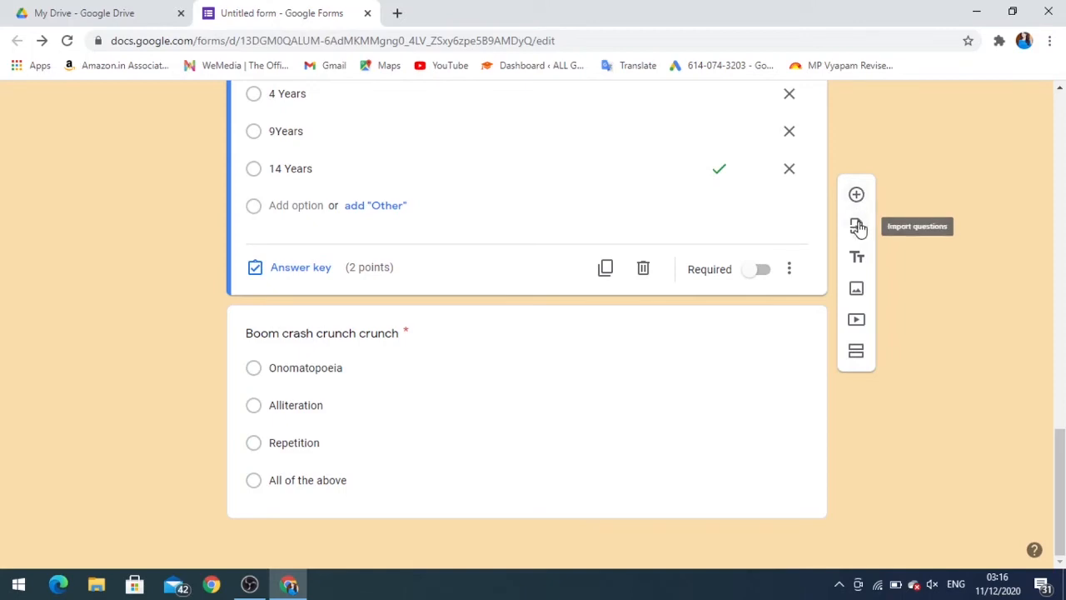
- Insert an uploaded picture of a boy with food below the child's age question and centre-align it
{"action": "left_click", "coordinate": [857, 288]}
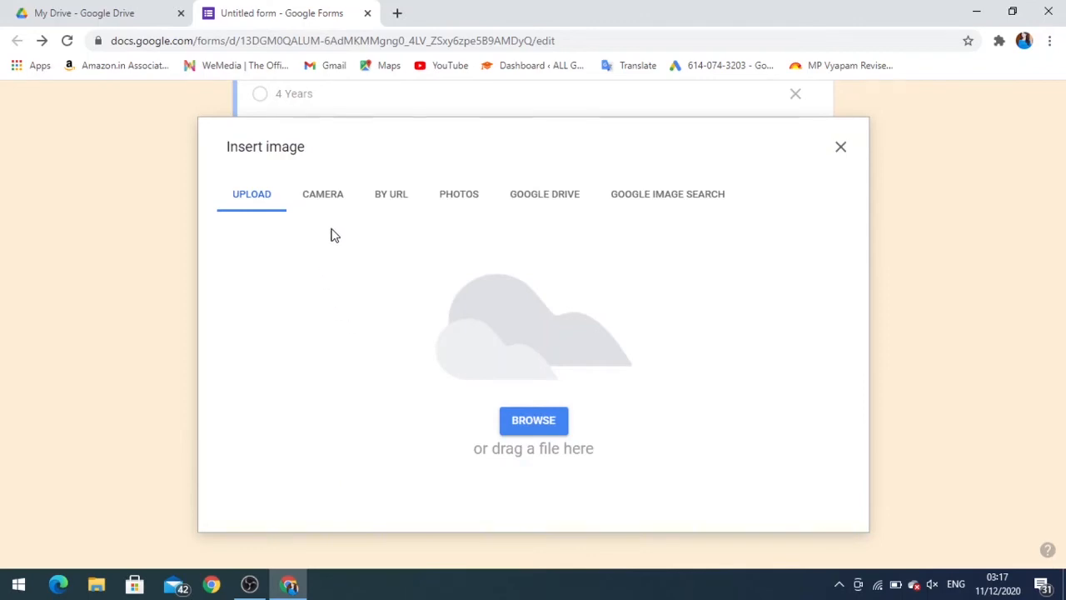
{"action": "left_click", "coordinate": [525, 422]}
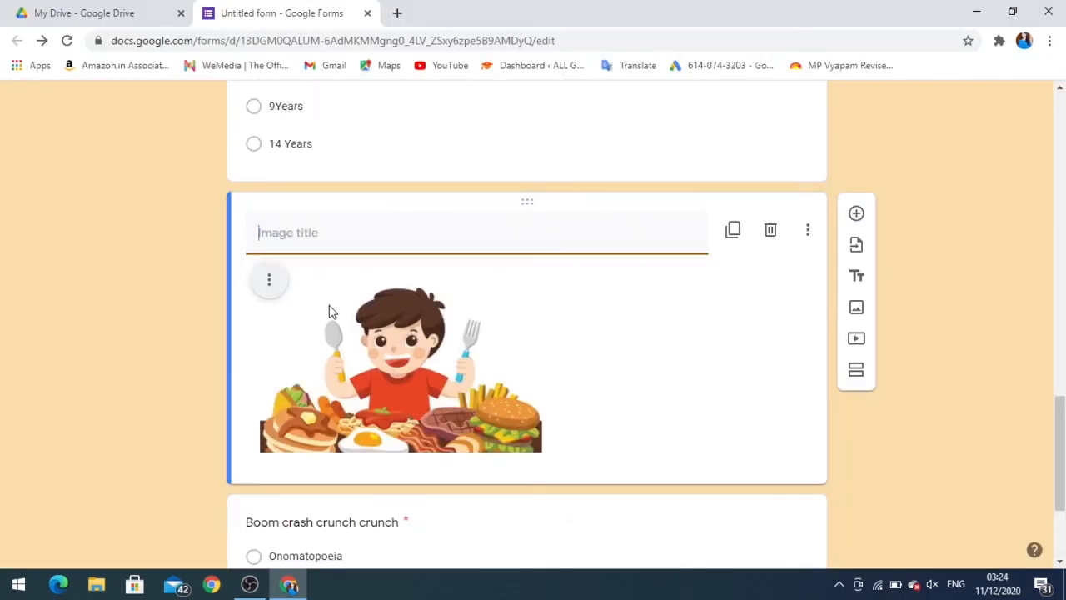
{"action": "left_click", "coordinate": [275, 288]}
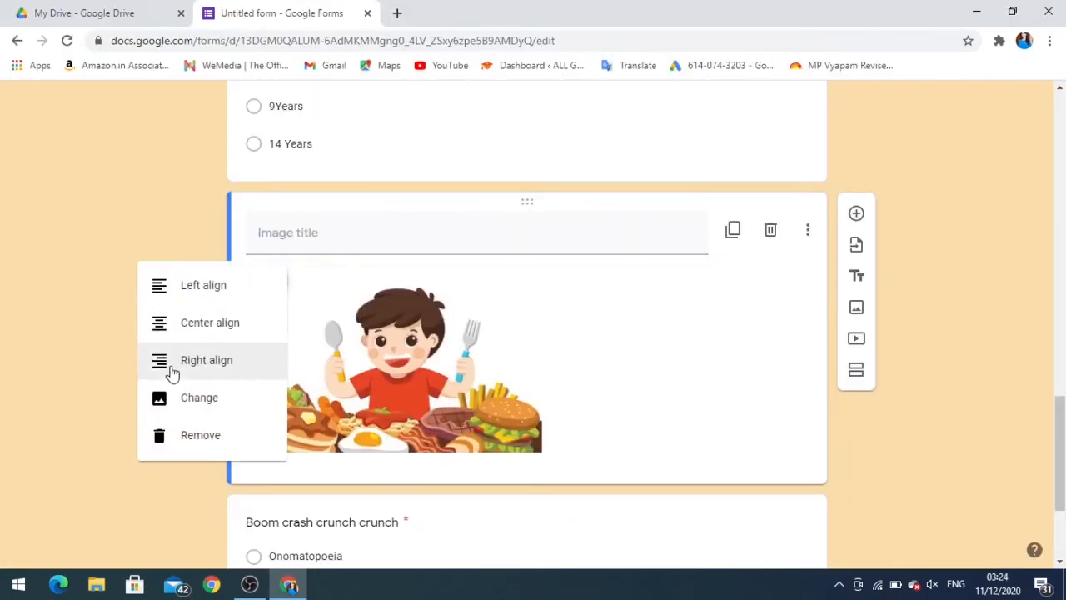
{"action": "key", "text": "Return"}
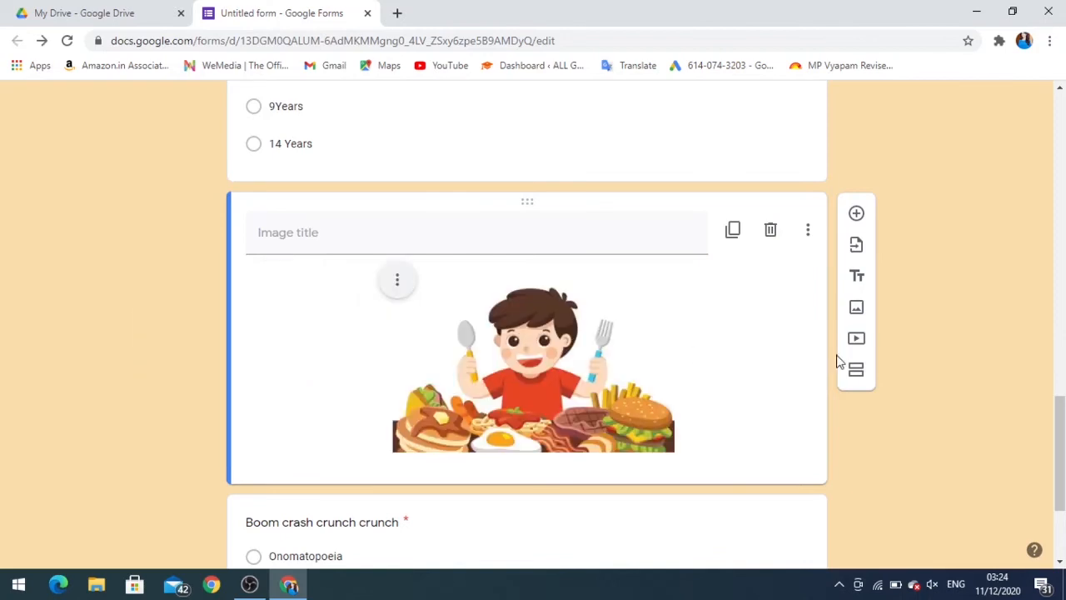
- Check the image's alignment, change and remove options, and delete the image item from the form
{"action": "left_click", "coordinate": [397, 283]}
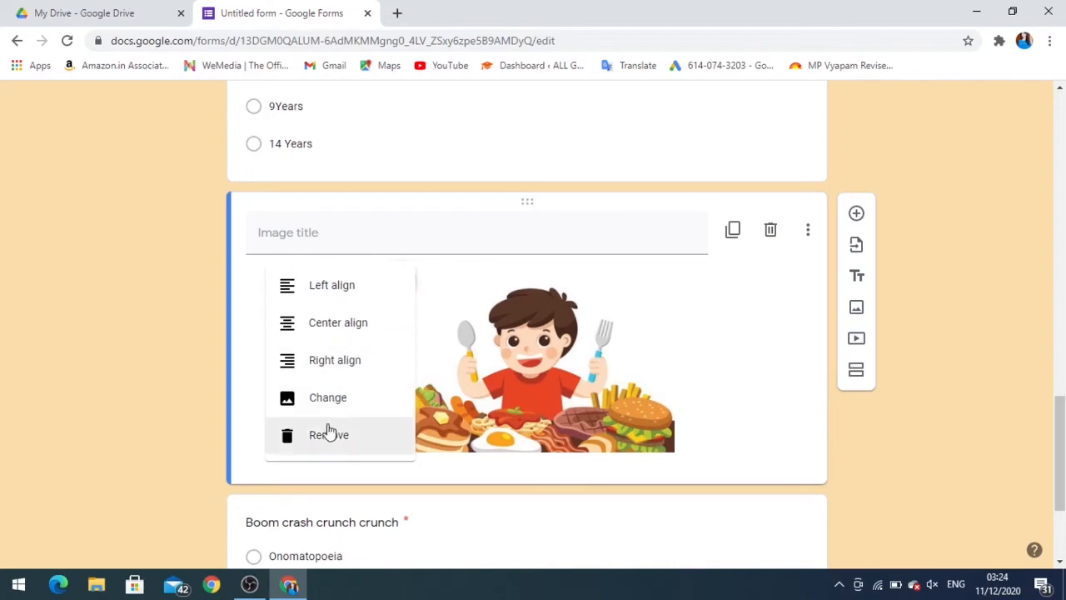
{"action": "left_click", "coordinate": [690, 346]}
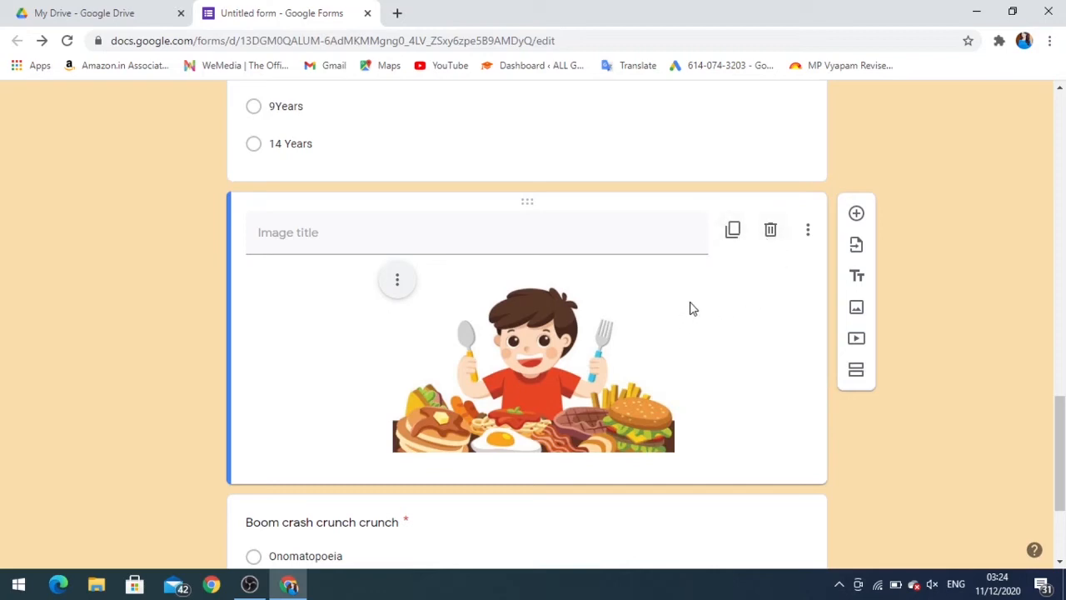
{"action": "left_click", "coordinate": [770, 233]}
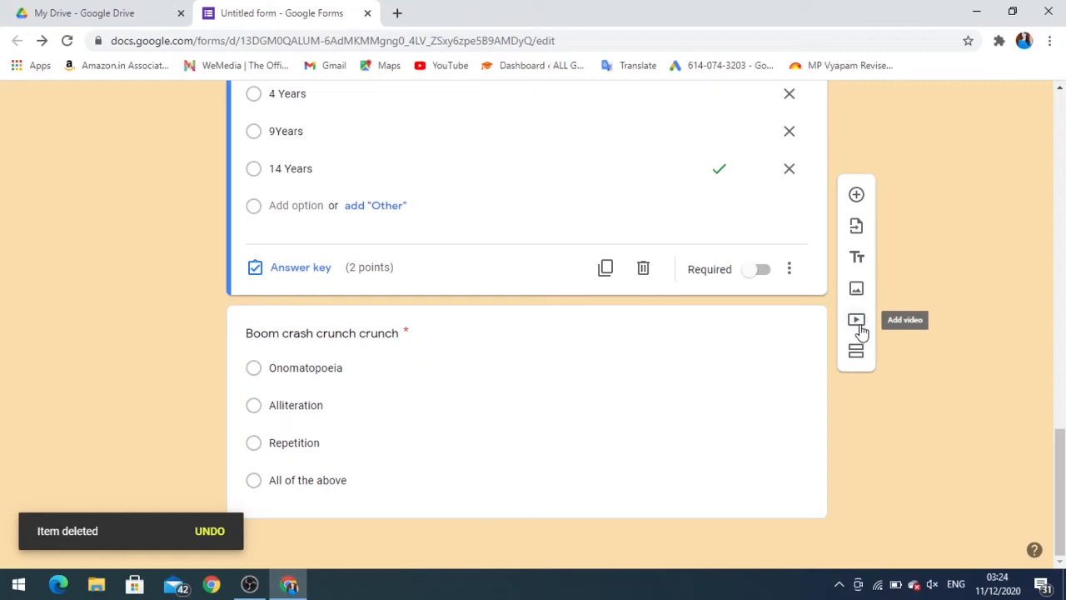
- Review the whole form, from the header and student detail questions through the multiple choice section
{"action": "scroll", "coordinate": [861, 331], "scroll_direction": "up", "scroll_amount": 10}
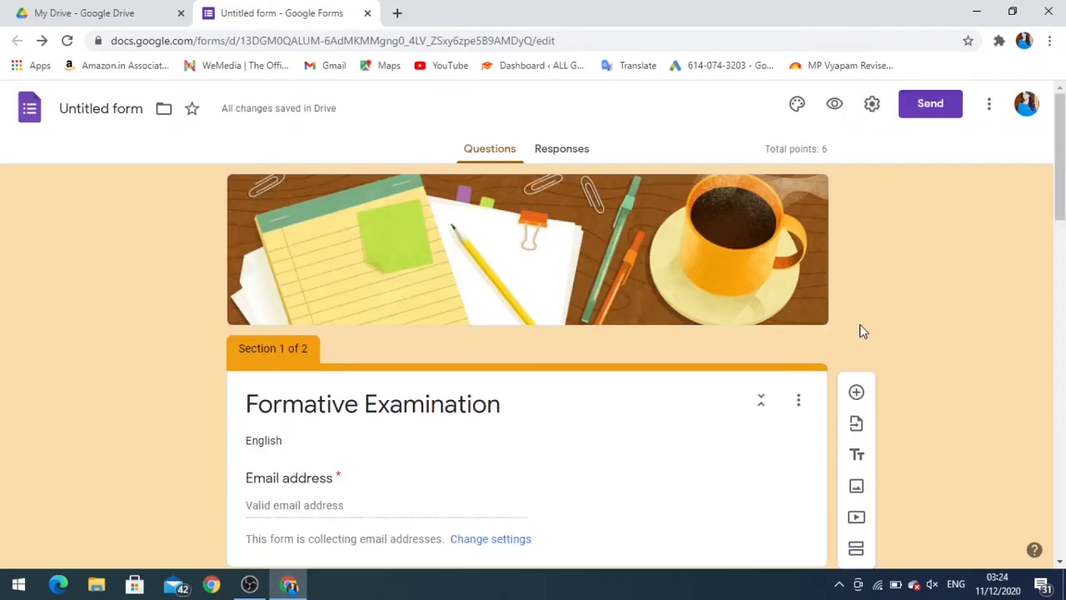
{"action": "scroll", "coordinate": [892, 499], "scroll_direction": "down", "scroll_amount": 9}
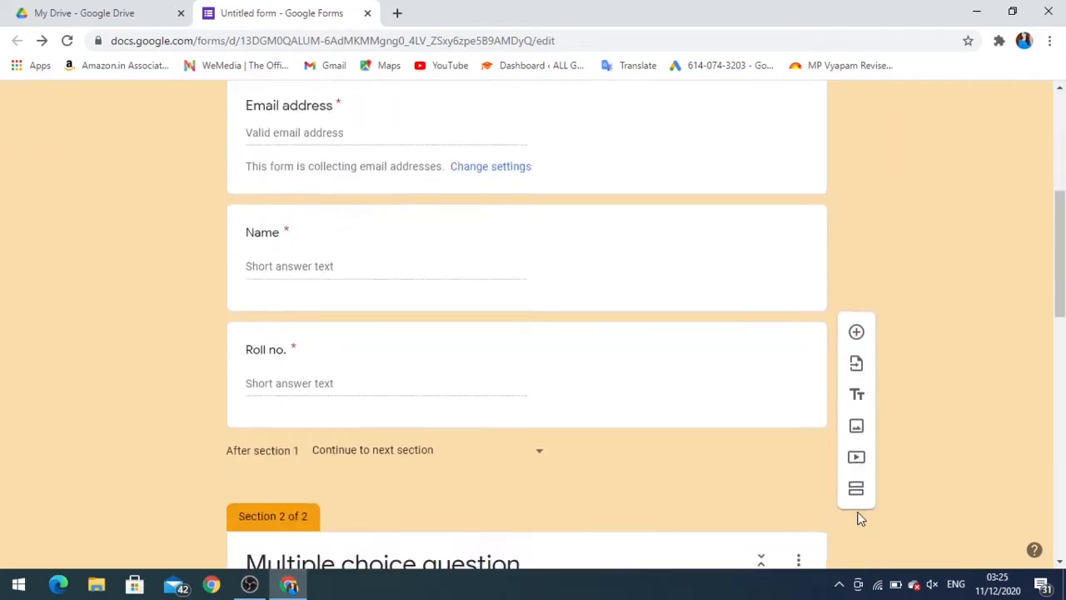
{"action": "scroll", "coordinate": [851, 487], "scroll_direction": "down", "scroll_amount": 8}
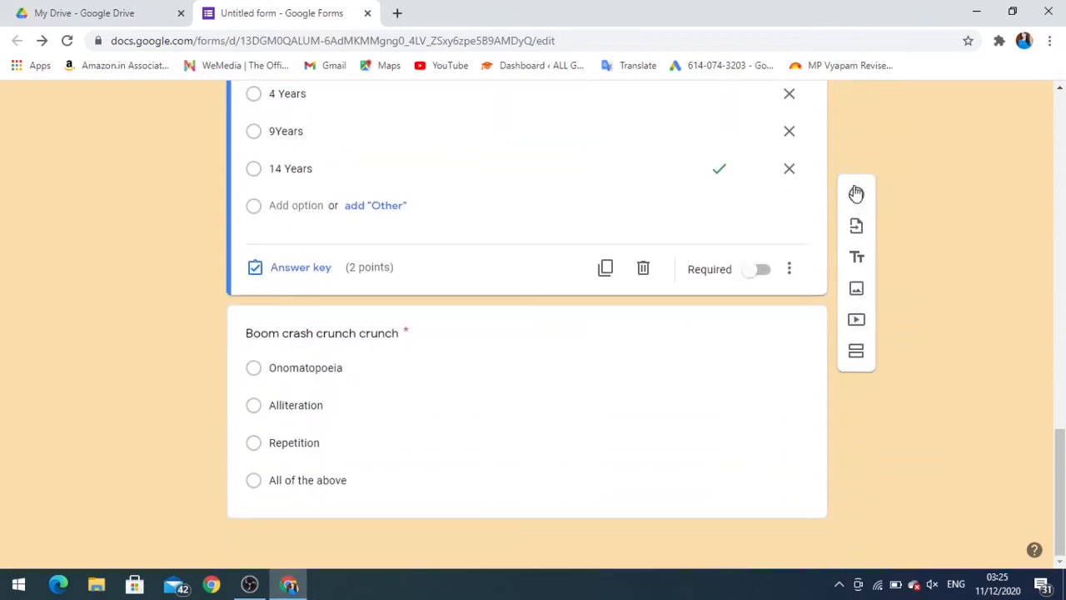
{"action": "scroll", "coordinate": [674, 418], "scroll_direction": "up", "scroll_amount": 6}
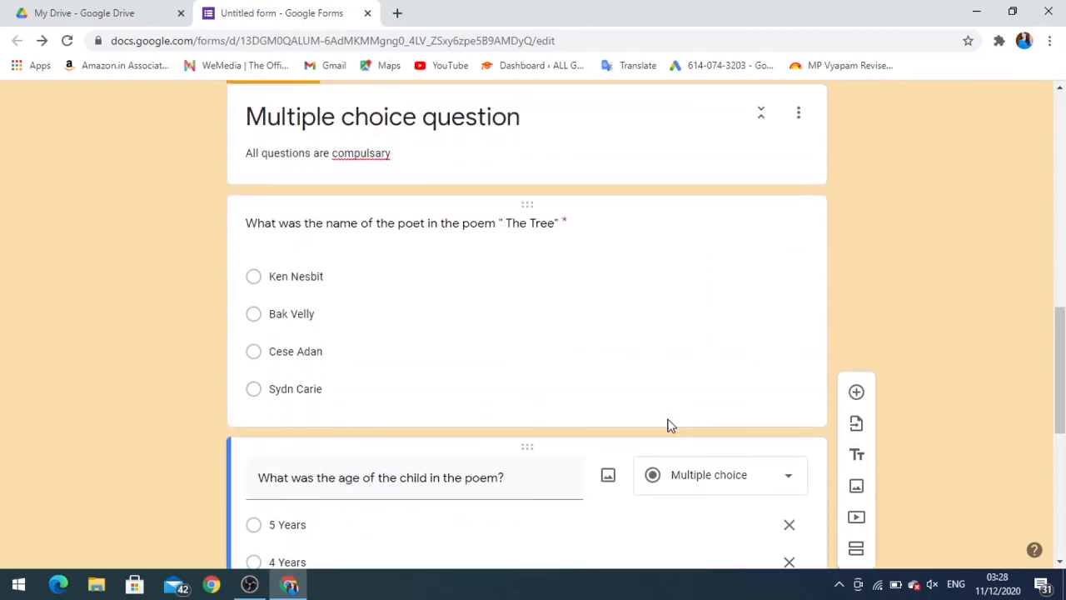
{"action": "scroll", "coordinate": [668, 426], "scroll_direction": "down", "scroll_amount": 1}
{"action": "scroll", "coordinate": [670, 433], "scroll_direction": "down", "scroll_amount": 3}
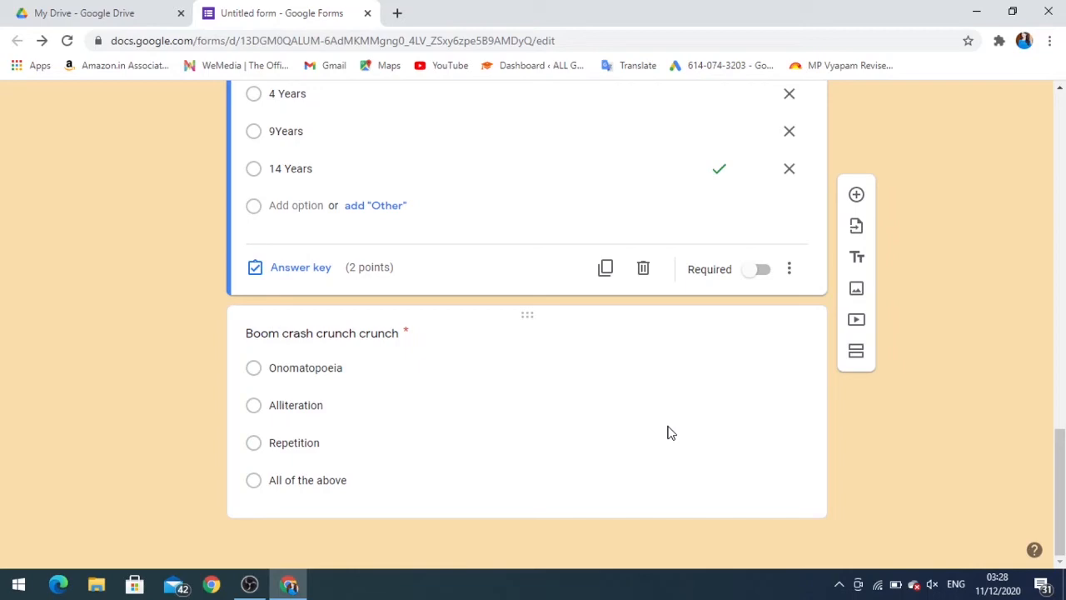
{"action": "scroll", "coordinate": [654, 431], "scroll_direction": "up", "scroll_amount": 3}
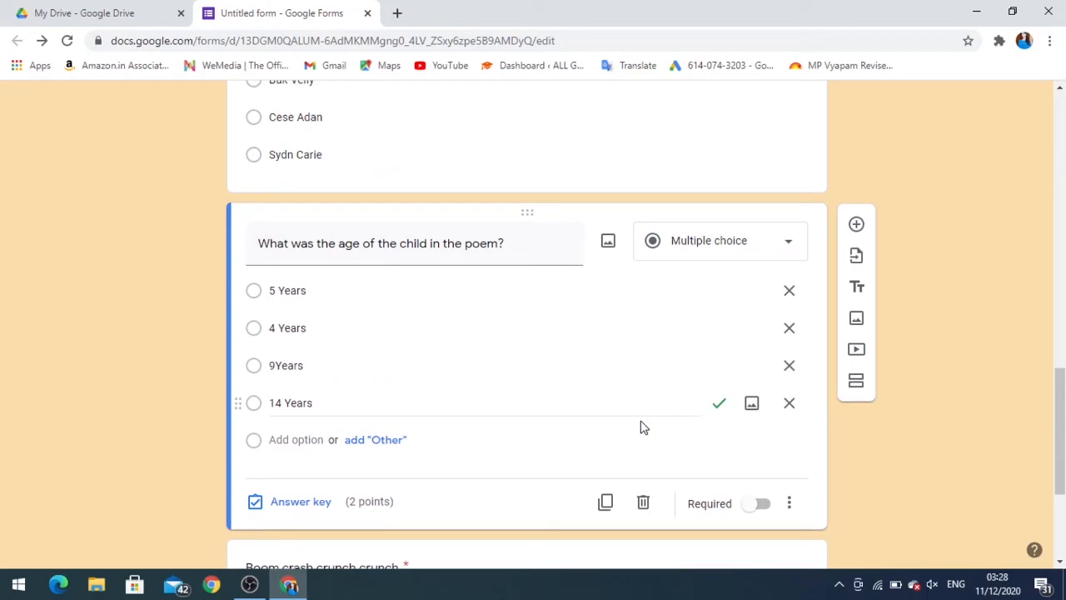
{"action": "scroll", "coordinate": [641, 426], "scroll_direction": "up", "scroll_amount": 15}
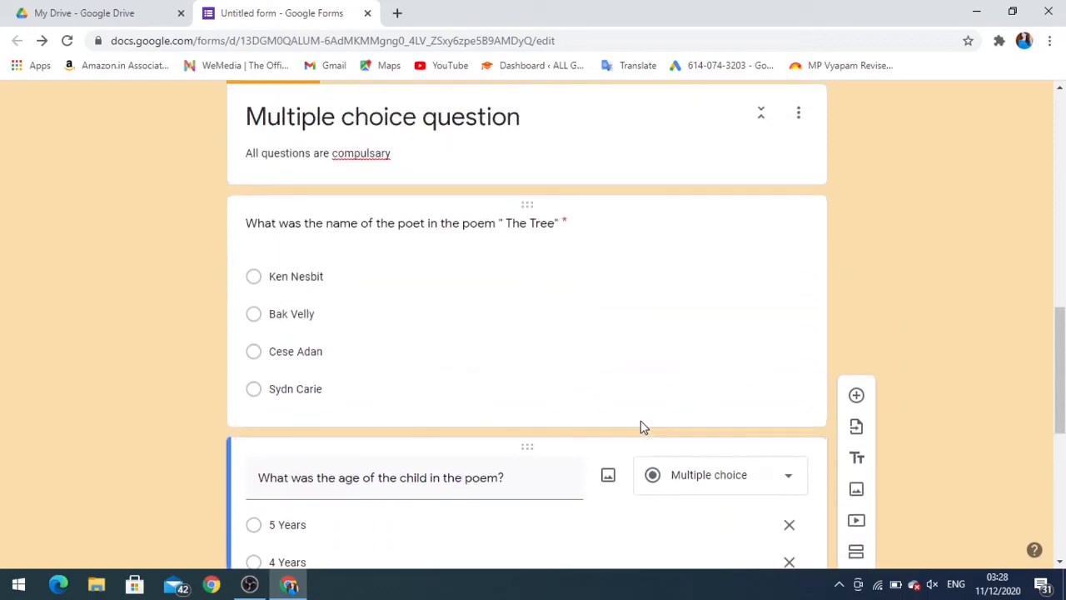
{"action": "scroll", "coordinate": [641, 427], "scroll_direction": "up", "scroll_amount": 1}
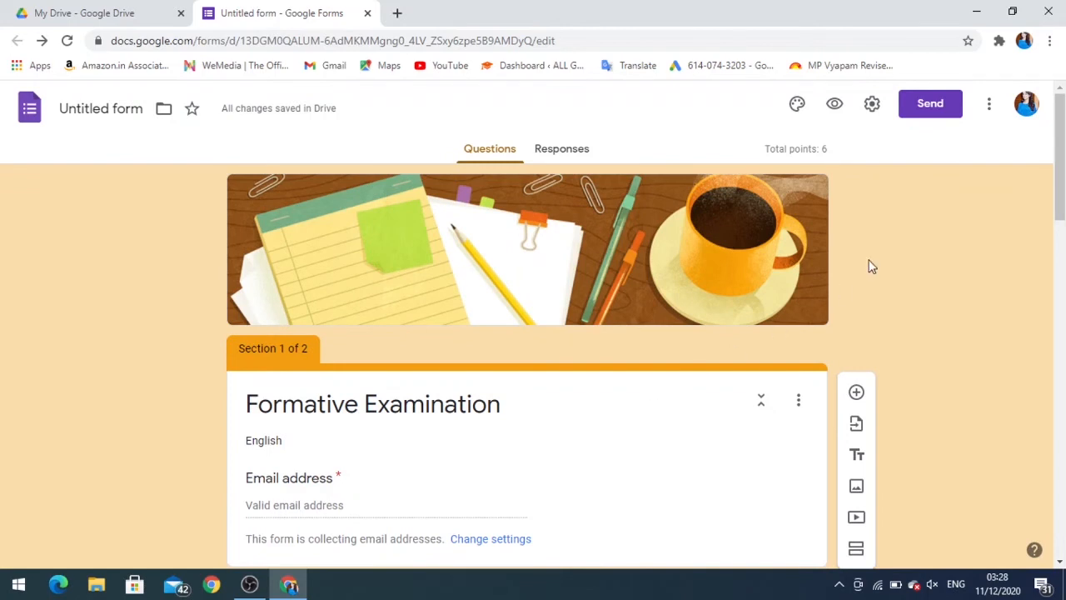
- Search the Forms add-ons for "pres" and open the Form Presenter+Timer add-on's page
{"action": "left_click", "coordinate": [991, 106]}
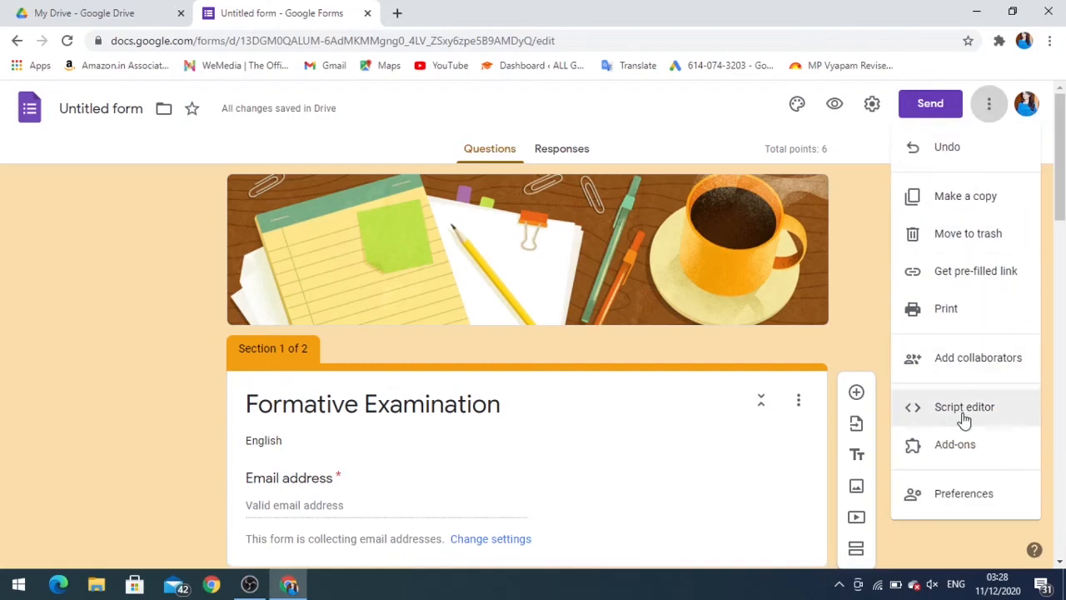
{"action": "left_click", "coordinate": [957, 444]}
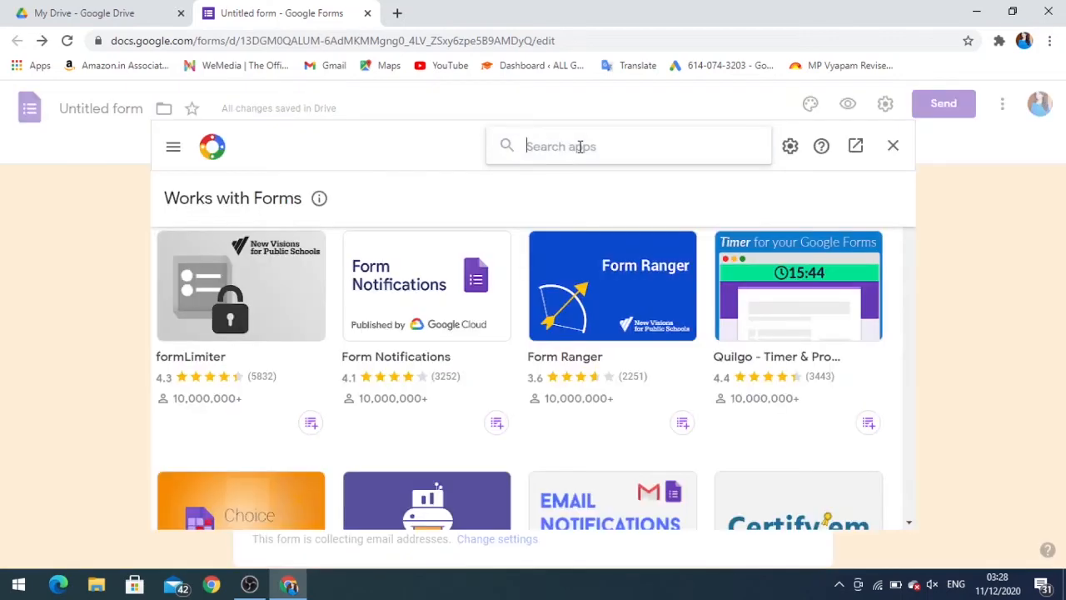
{"action": "left_click", "coordinate": [581, 147]}
{"action": "type", "text": "pres"}
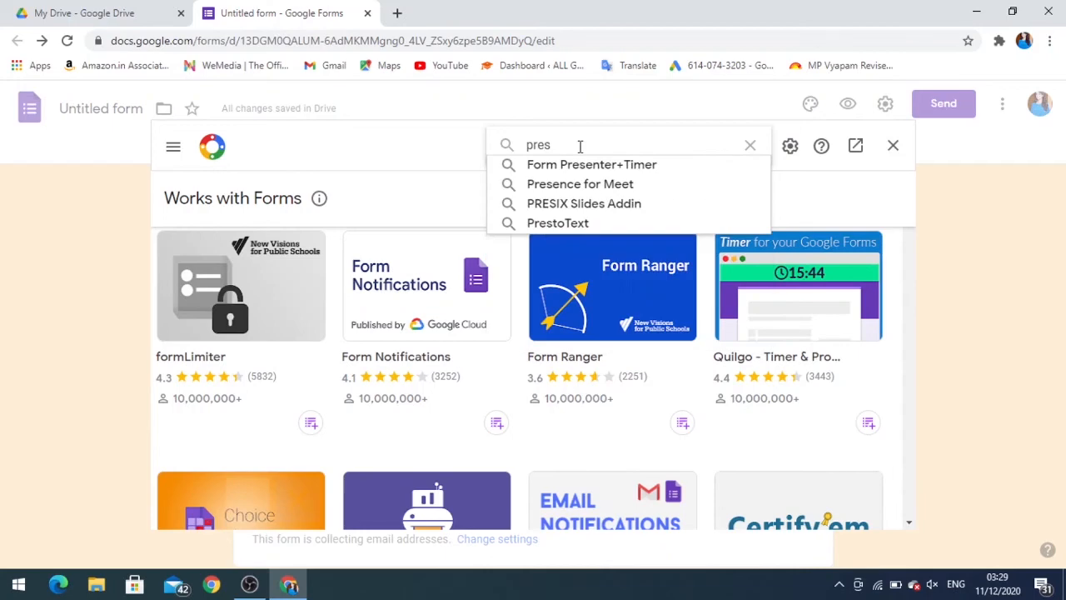
{"action": "left_click", "coordinate": [583, 164]}
{"action": "left_click", "coordinate": [294, 291]}
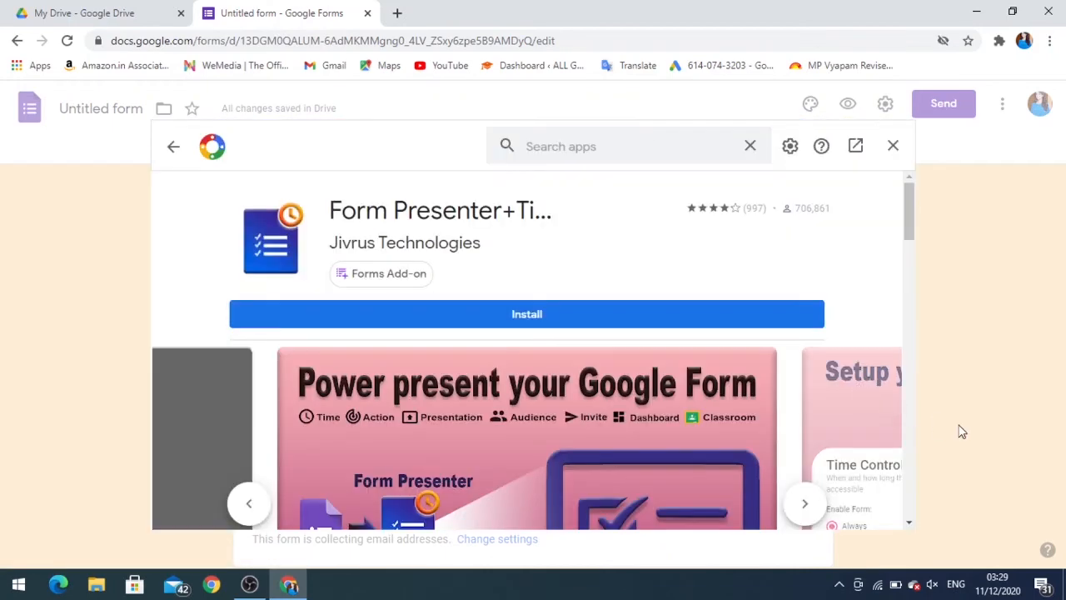
- Install the Form Presenter+Timer add-on, grant it access with the existing Google account, and close the add-on marketplace
{"action": "left_click", "coordinate": [670, 314]}
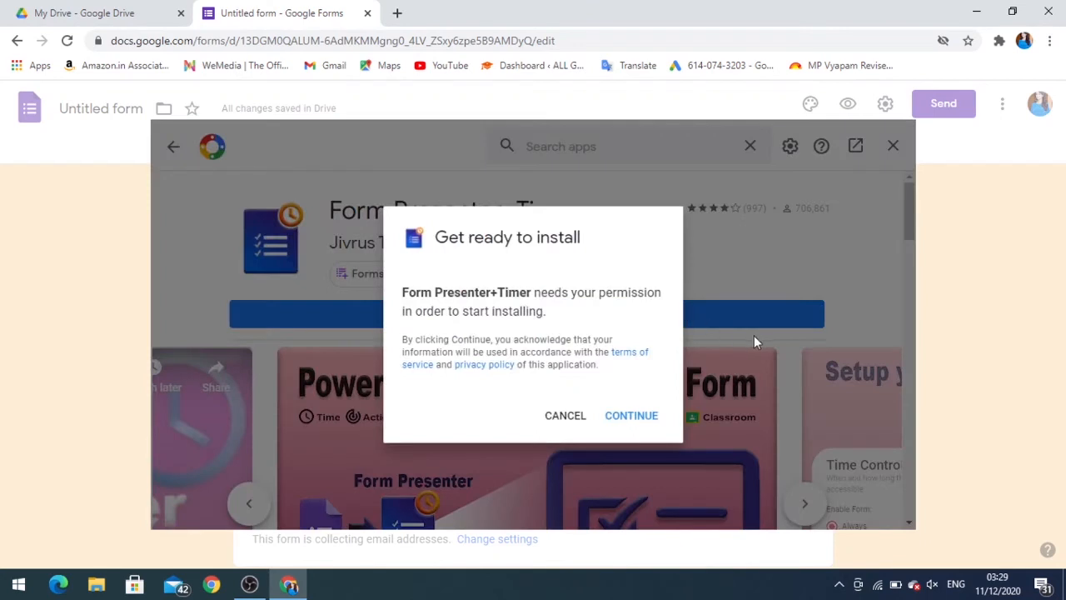
{"action": "left_click", "coordinate": [631, 421]}
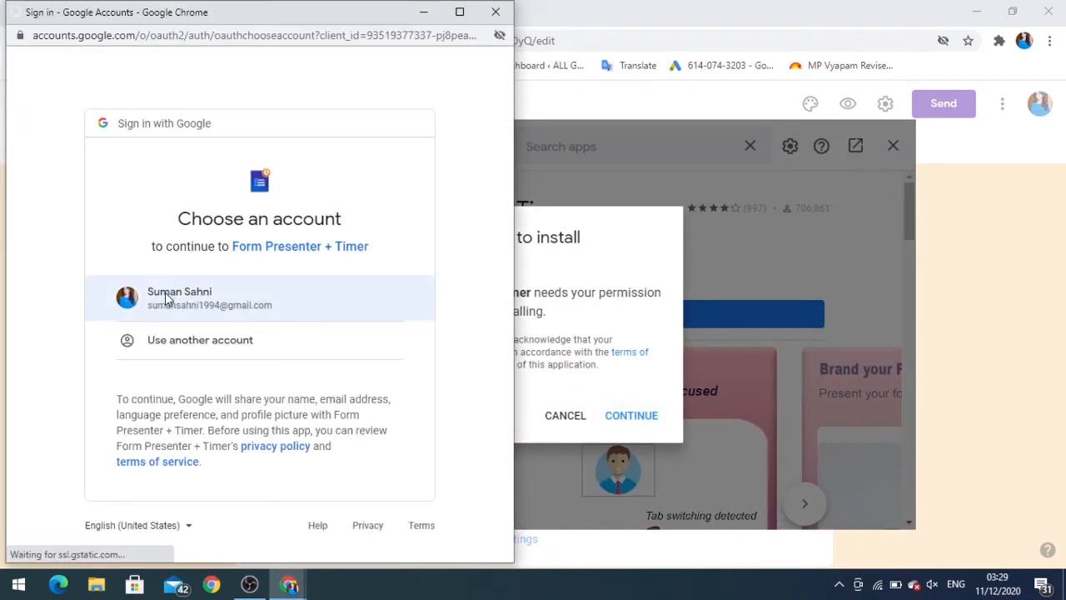
{"action": "left_click", "coordinate": [166, 299]}
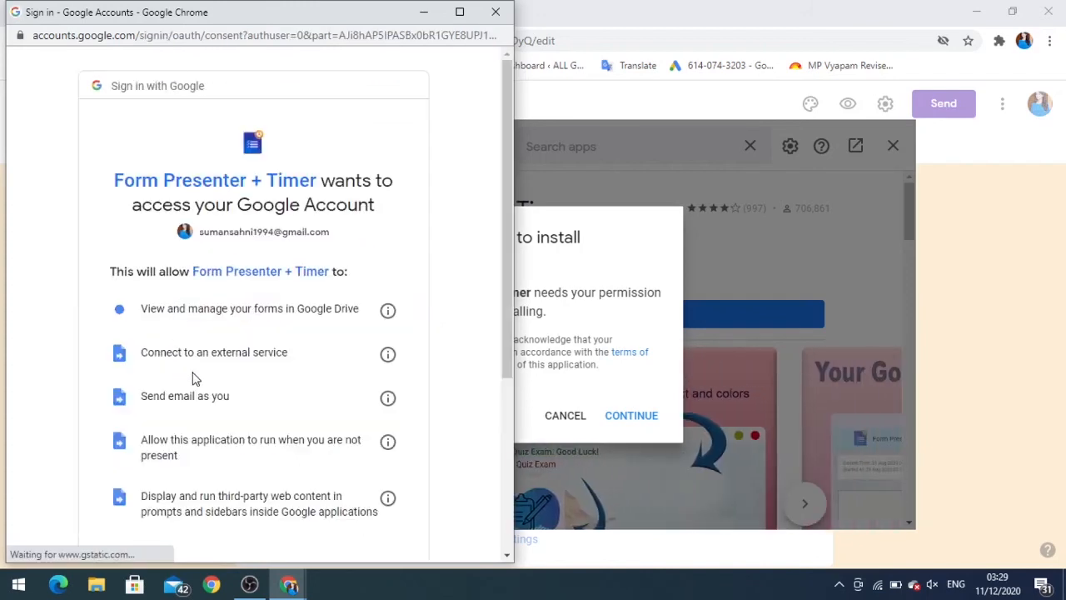
{"action": "scroll", "coordinate": [199, 385], "scroll_direction": "down", "scroll_amount": 3}
{"action": "left_click", "coordinate": [370, 447]}
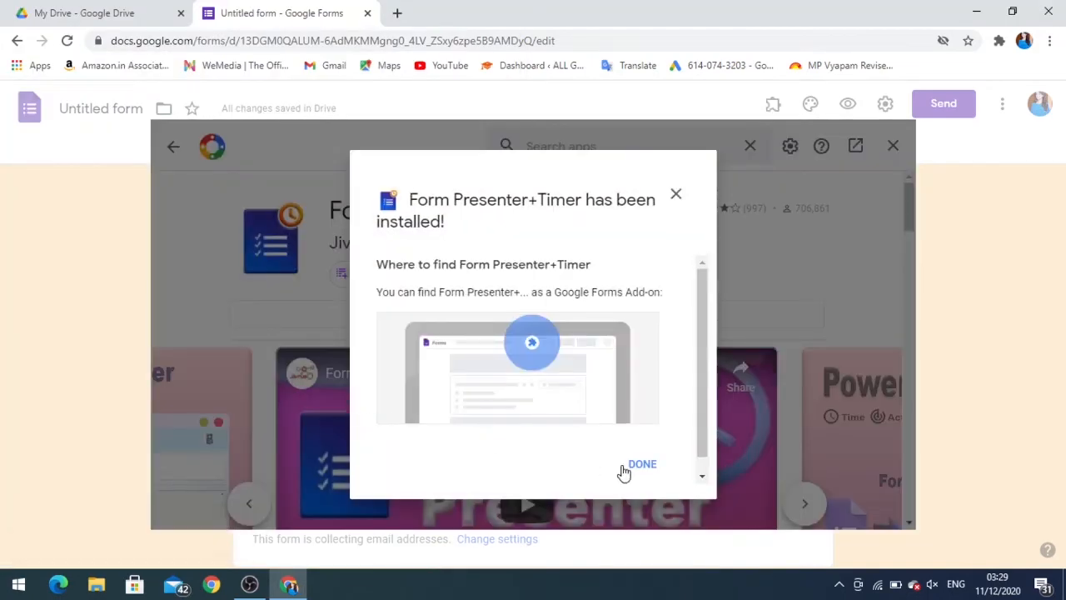
{"action": "left_click", "coordinate": [638, 466]}
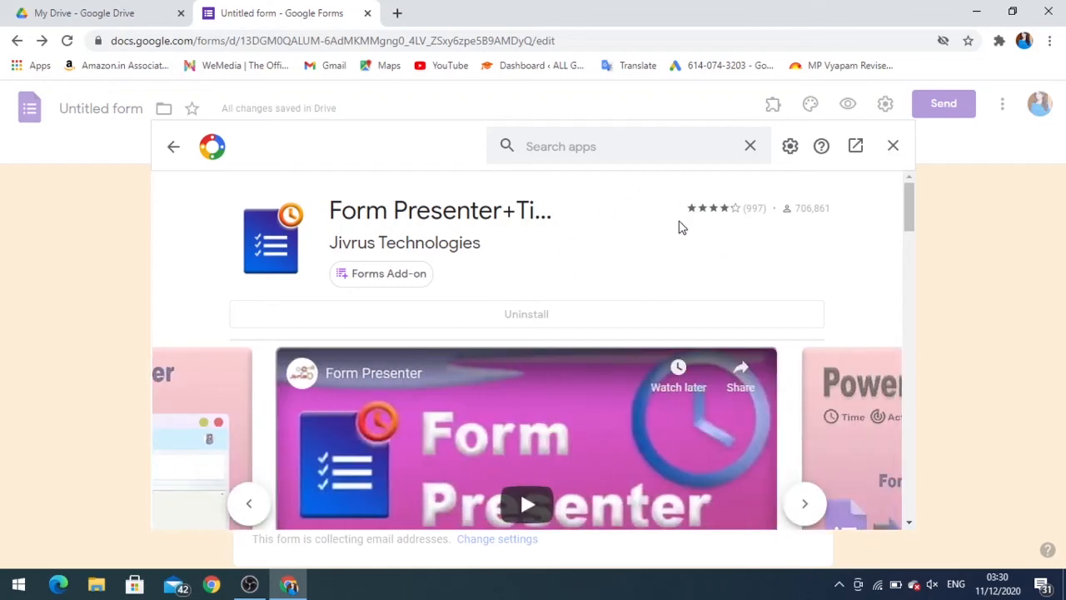
{"action": "left_click", "coordinate": [893, 147]}
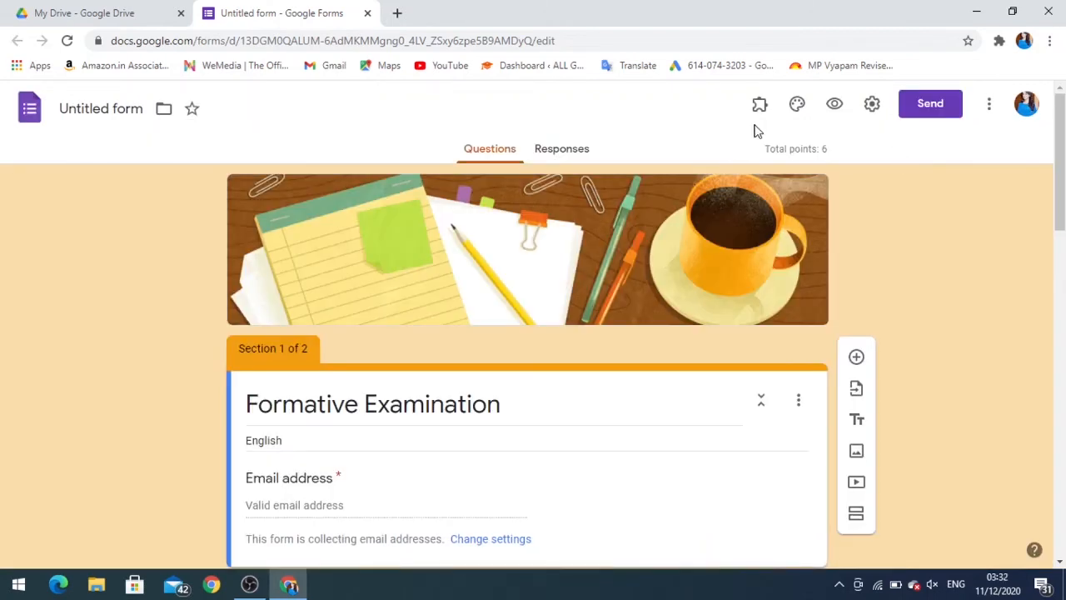
- Create a new spreadsheet named "Untitled form (Responses)" as the destination for the form's responses
{"action": "left_click", "coordinate": [562, 156]}
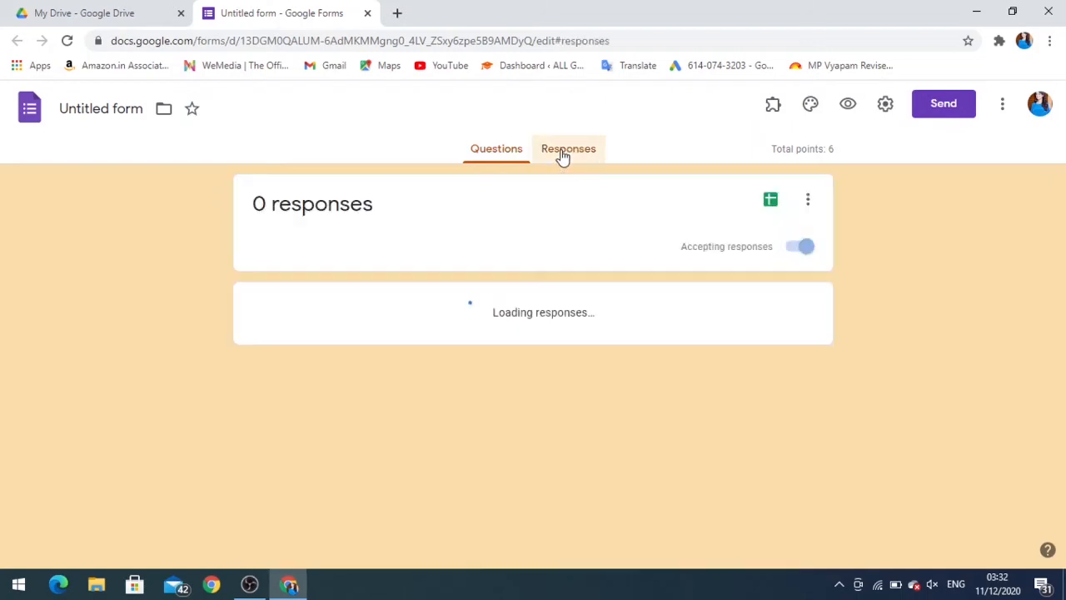
{"action": "left_click", "coordinate": [769, 202]}
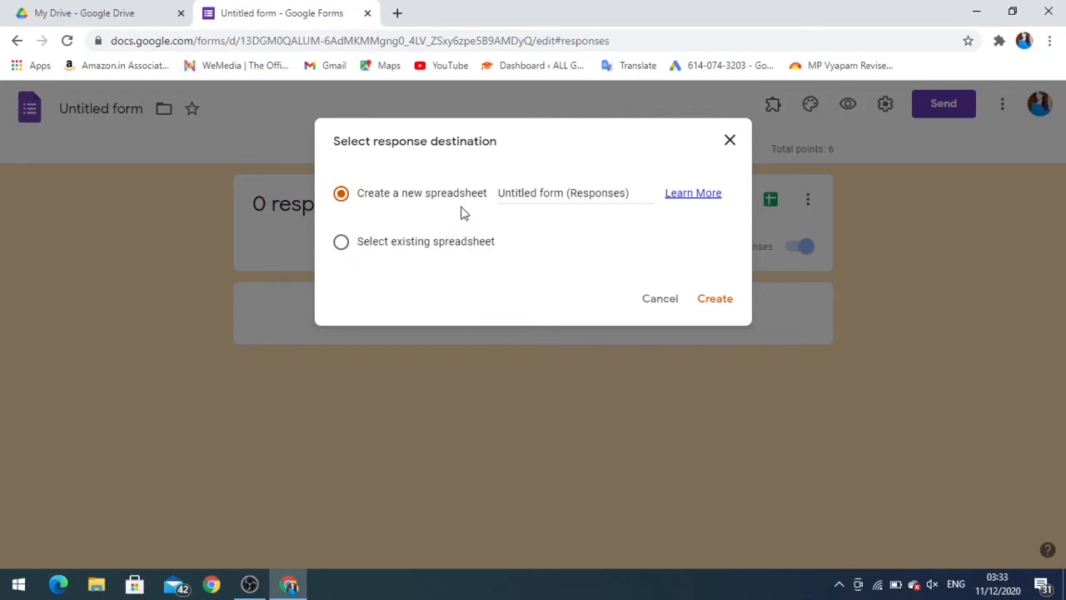
{"action": "left_click", "coordinate": [713, 301]}
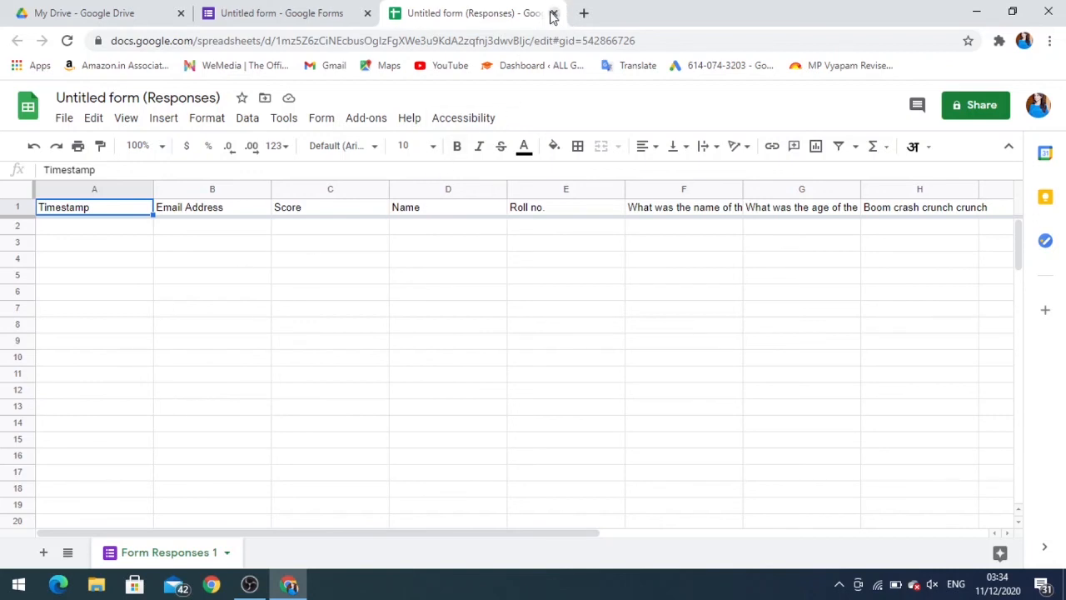
- Return to the form, open the Form Presenter+Timer setup, and enable a 10-minute timer in Time Control
{"action": "left_click", "coordinate": [332, 15]}
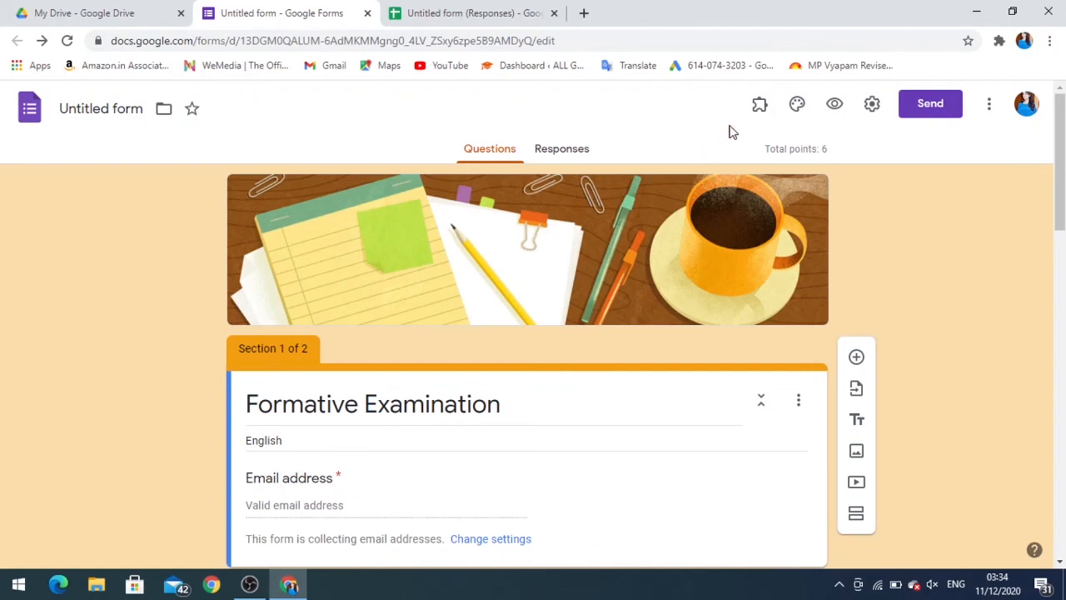
{"action": "left_click", "coordinate": [756, 109]}
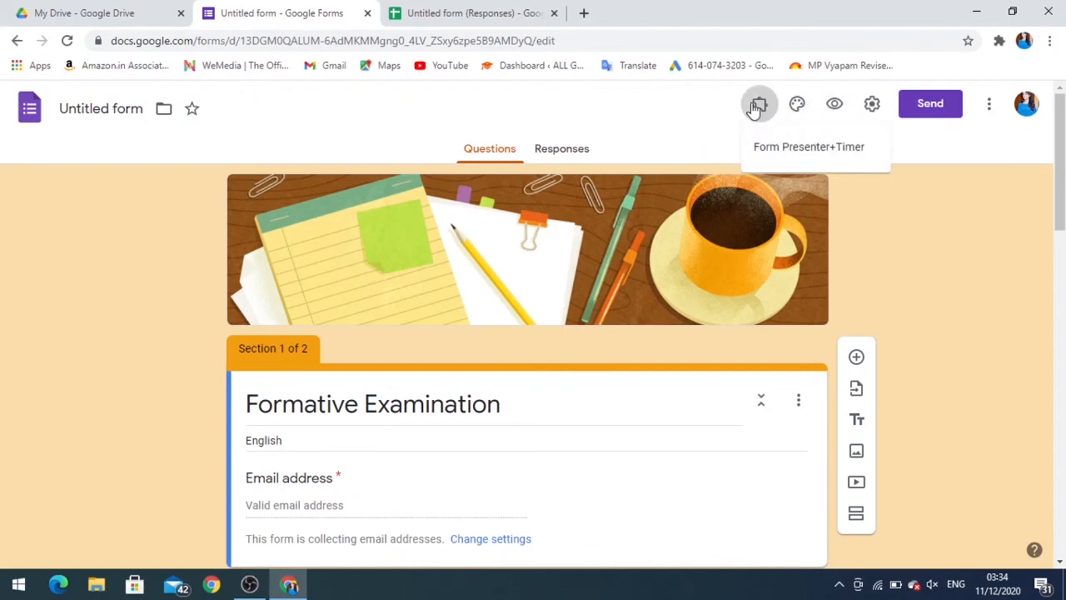
{"action": "left_click", "coordinate": [769, 148]}
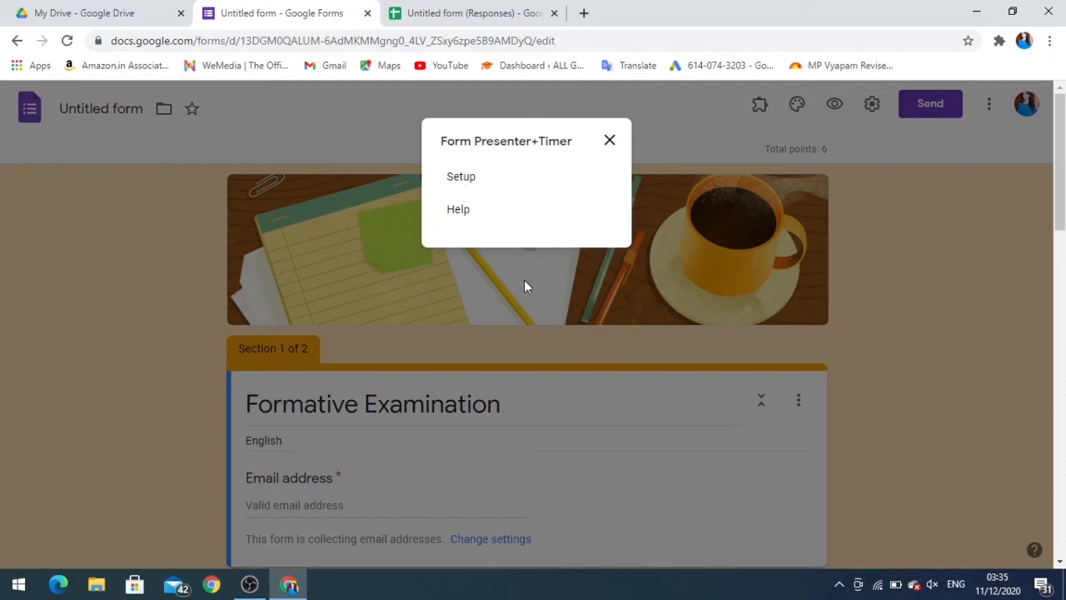
{"action": "left_click", "coordinate": [461, 180]}
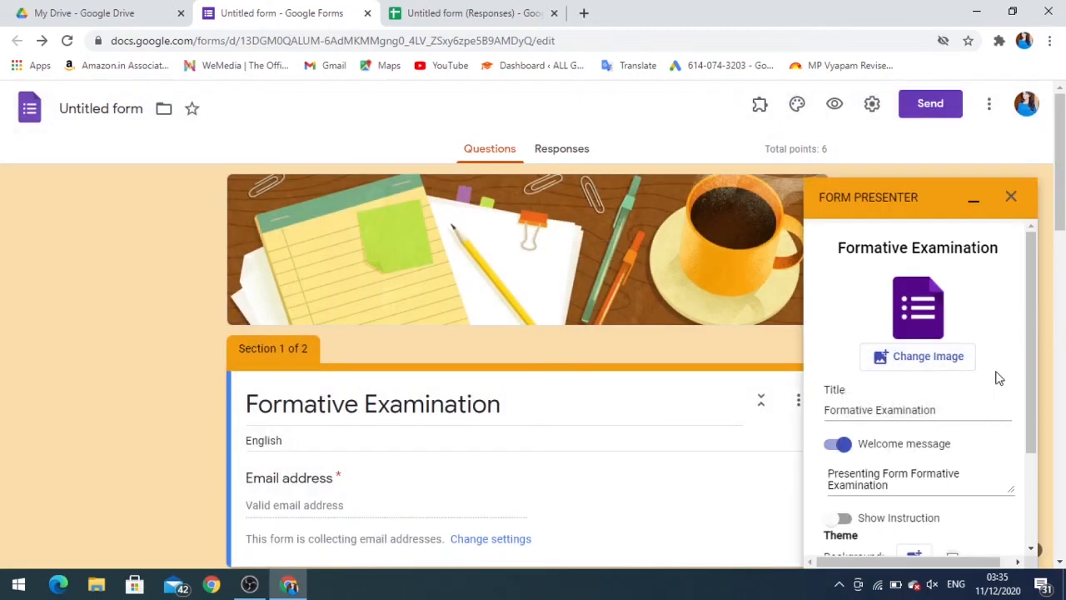
{"action": "scroll", "coordinate": [985, 360], "scroll_direction": "down", "scroll_amount": 2}
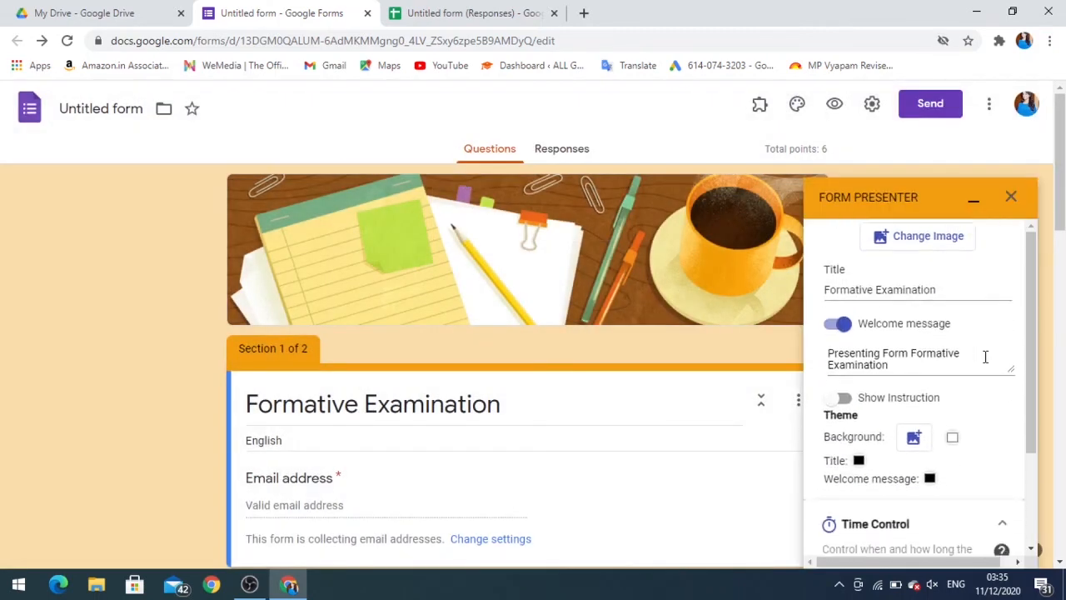
{"action": "scroll", "coordinate": [978, 390], "scroll_direction": "down", "scroll_amount": 3}
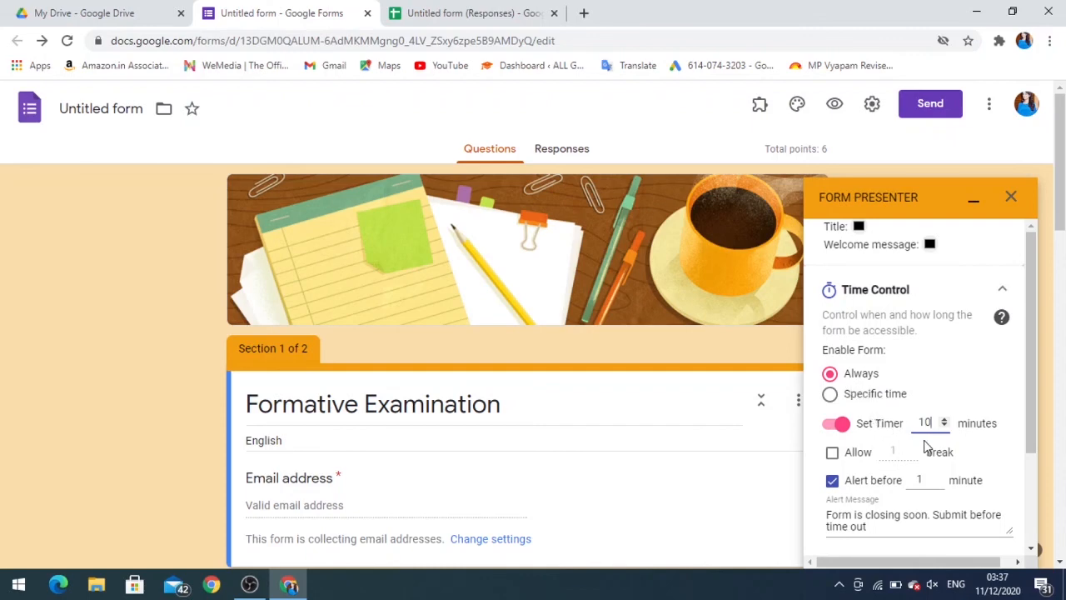
{"action": "scroll", "coordinate": [926, 448], "scroll_direction": "down", "scroll_amount": 1}
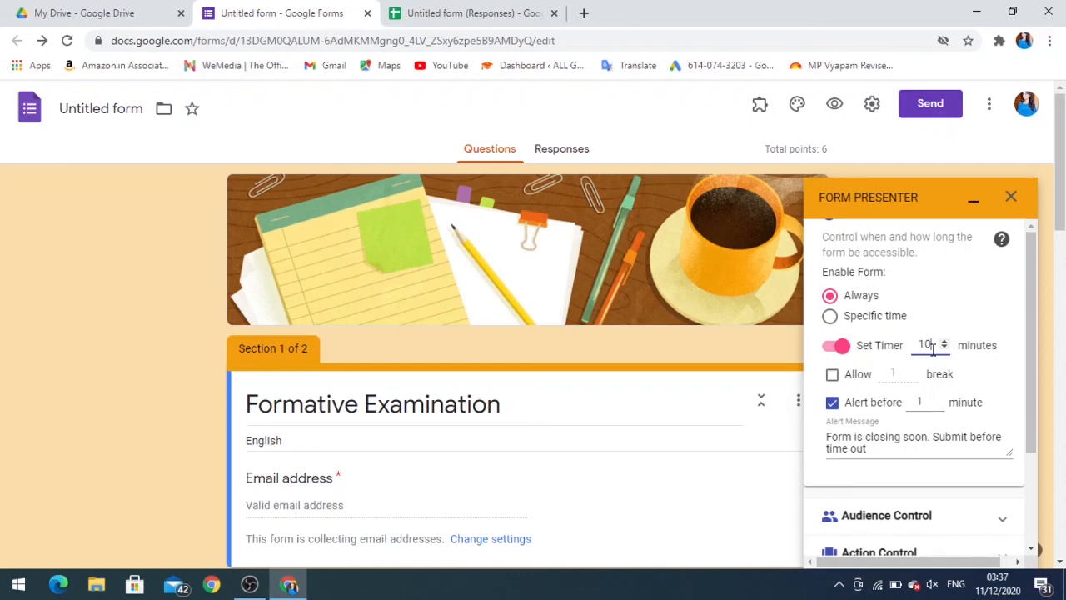
- Keep the form enabled always in Time Control and allow 1 break during the timer
{"action": "left_click", "coordinate": [830, 316]}
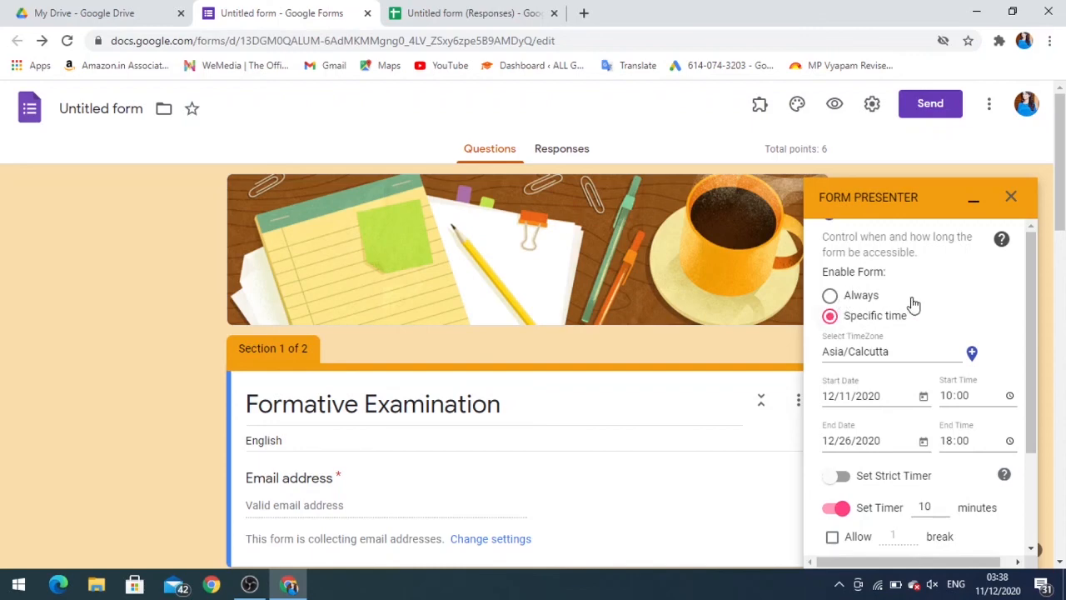
{"action": "left_click", "coordinate": [829, 296]}
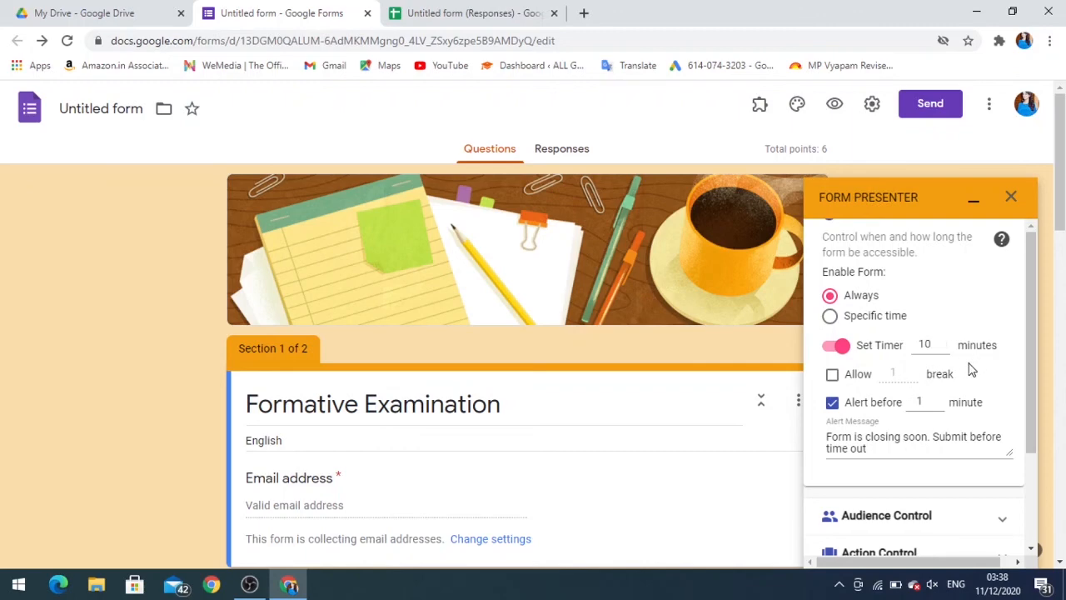
{"action": "scroll", "coordinate": [916, 358], "scroll_direction": "down", "scroll_amount": 1}
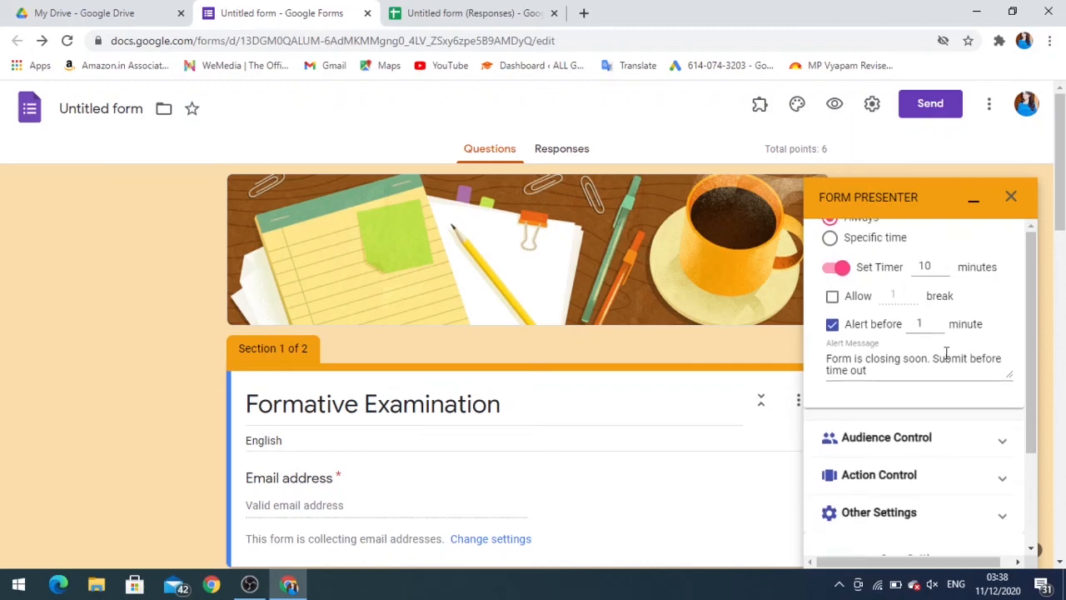
{"action": "left_click", "coordinate": [832, 298]}
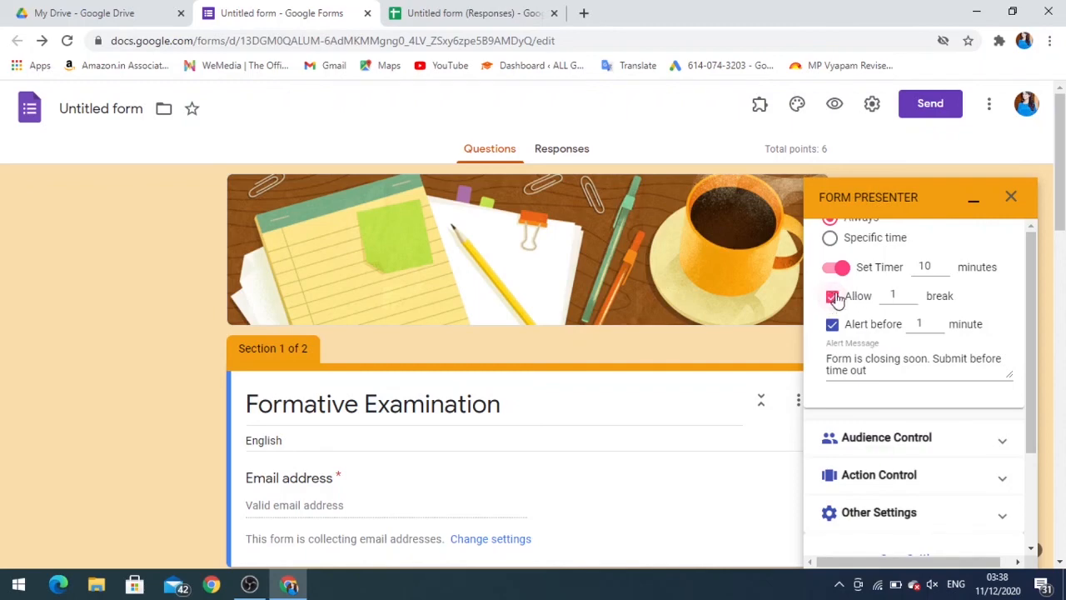
{"action": "left_click", "coordinate": [912, 294]}
{"action": "left_click", "coordinate": [912, 293]}
{"action": "left_click", "coordinate": [912, 298]}
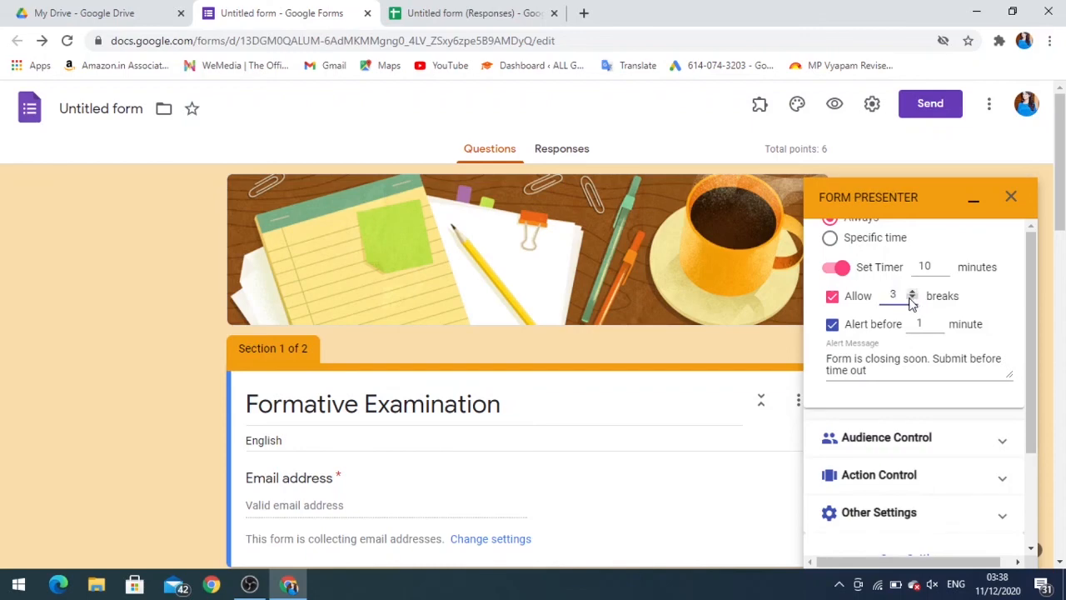
{"action": "left_click", "coordinate": [911, 298]}
- Set the closing alert to 3 minutes before time out and publish the form
{"action": "left_click", "coordinate": [928, 325]}
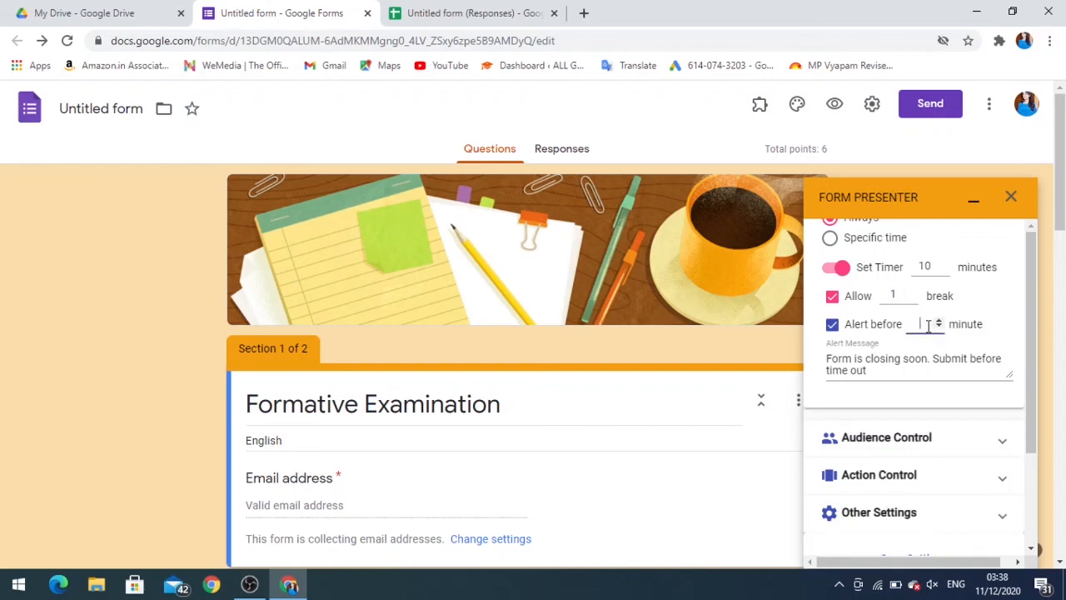
{"action": "type", "text": "3"}
{"action": "scroll", "coordinate": [920, 400], "scroll_direction": "down", "scroll_amount": 1}
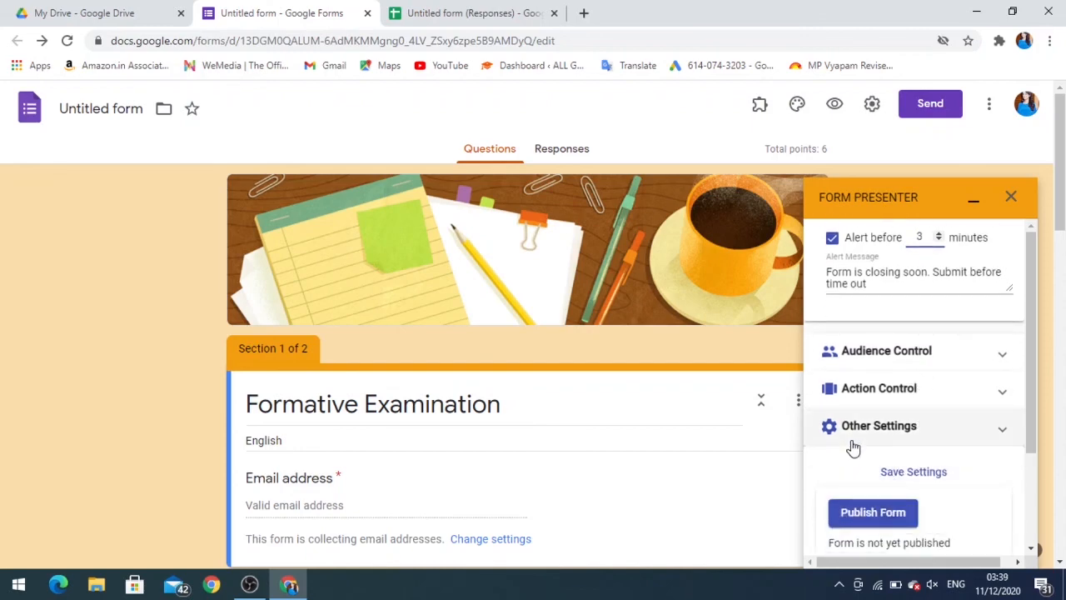
{"action": "left_click", "coordinate": [868, 516]}
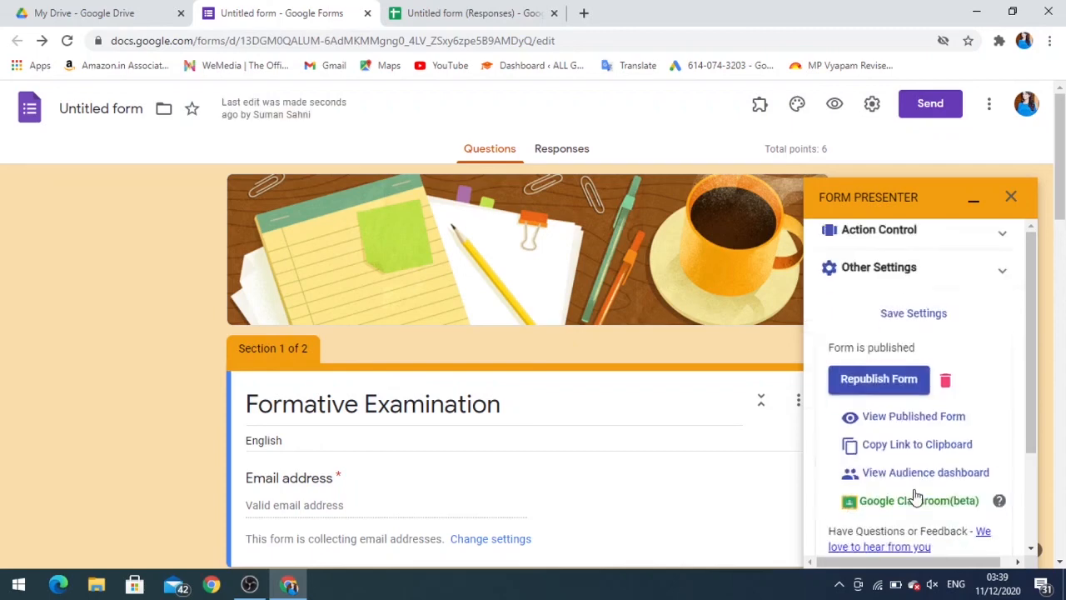
- Copy the published form's link to the clipboard from the Form Presenter options
{"action": "scroll", "coordinate": [916, 497], "scroll_direction": "down", "scroll_amount": 2}
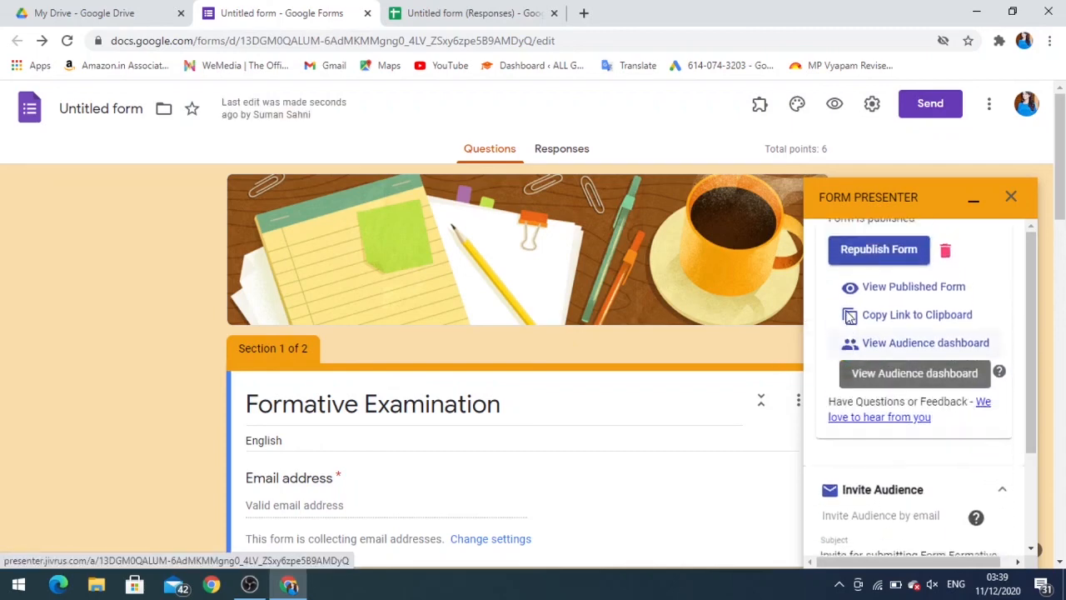
{"action": "scroll", "coordinate": [874, 333], "scroll_direction": "up", "scroll_amount": 3}
{"action": "scroll", "coordinate": [916, 390], "scroll_direction": "down", "scroll_amount": 1}
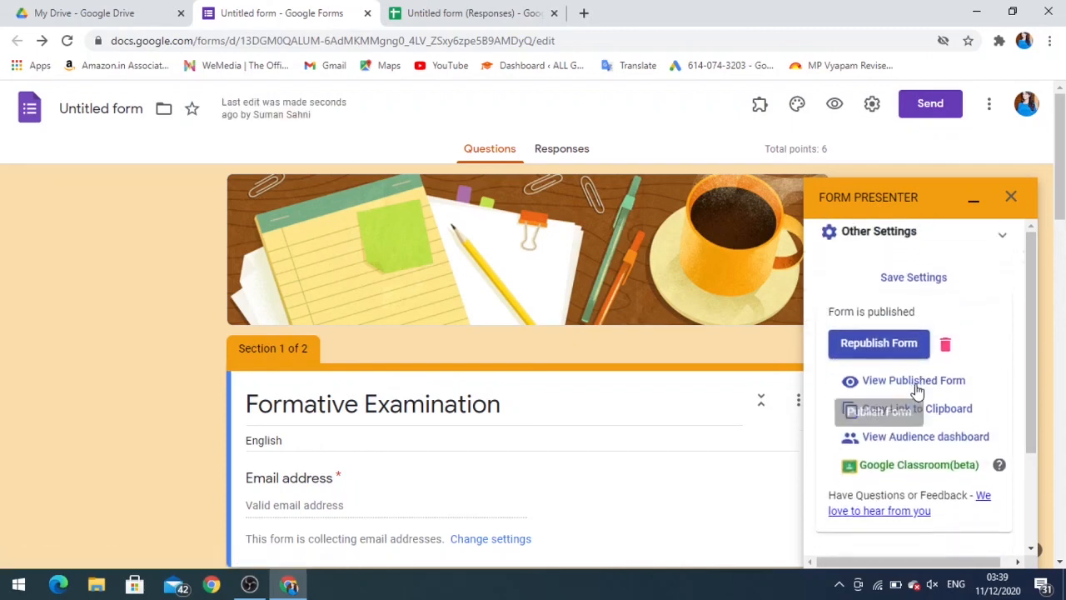
{"action": "scroll", "coordinate": [916, 390], "scroll_direction": "down", "scroll_amount": 1}
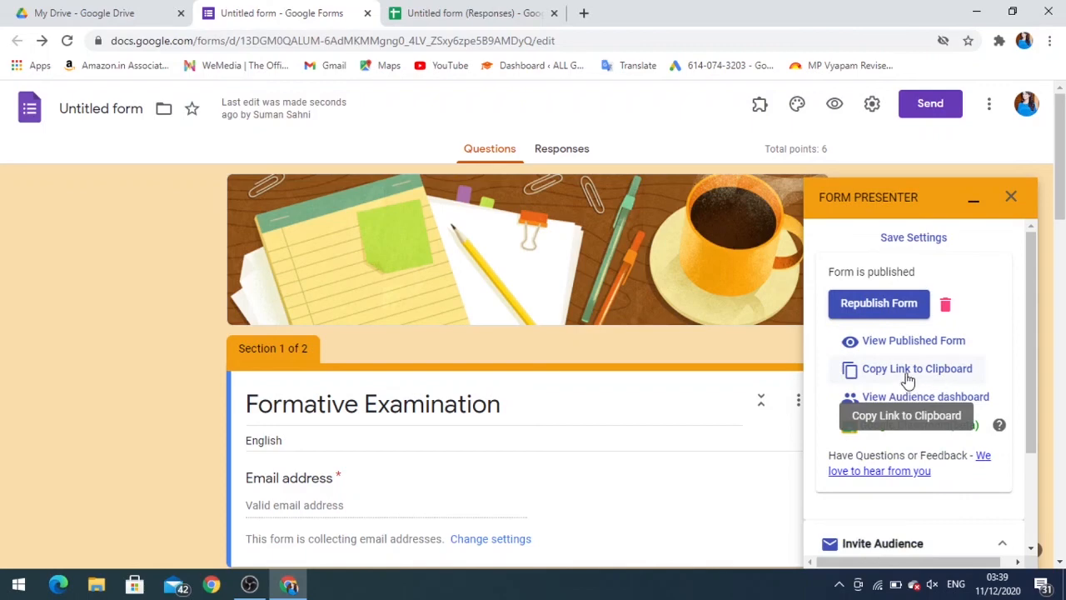
{"action": "left_click", "coordinate": [854, 374]}
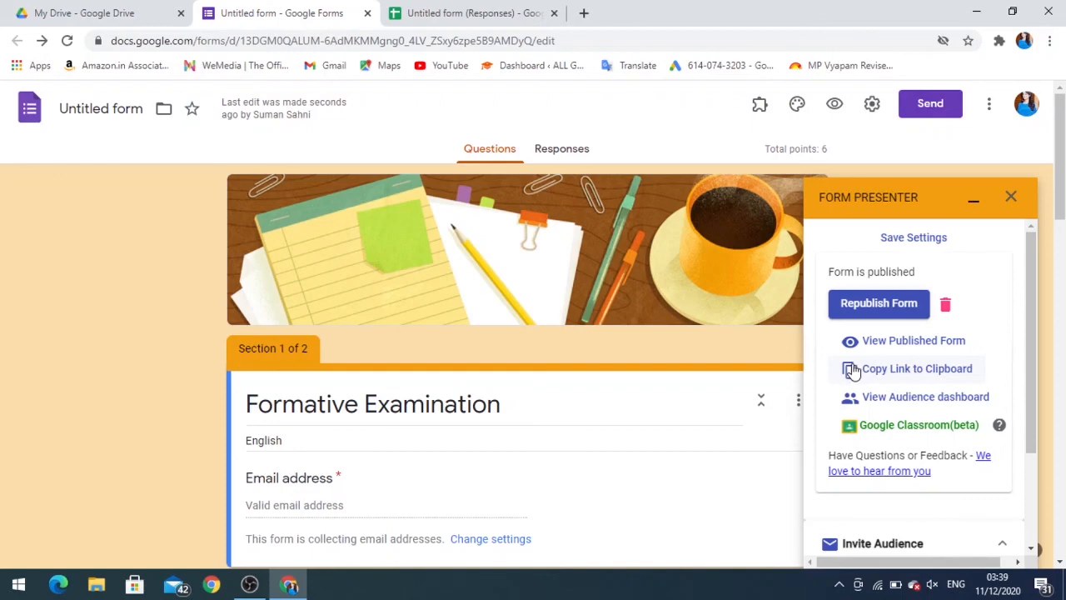
{"action": "scroll", "coordinate": [854, 371], "scroll_direction": "down", "scroll_amount": 2}
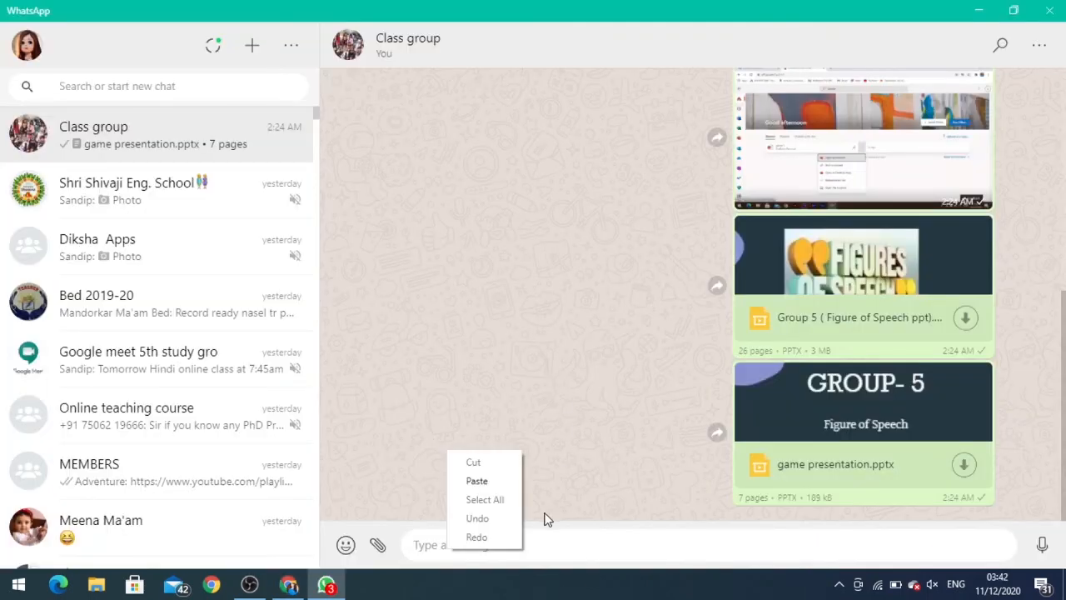
- In WhatsApp, paste the copied form link into the Class group chat and send it
{"action": "right_click", "coordinate": [418, 545]}
{"action": "left_click", "coordinate": [449, 473]}
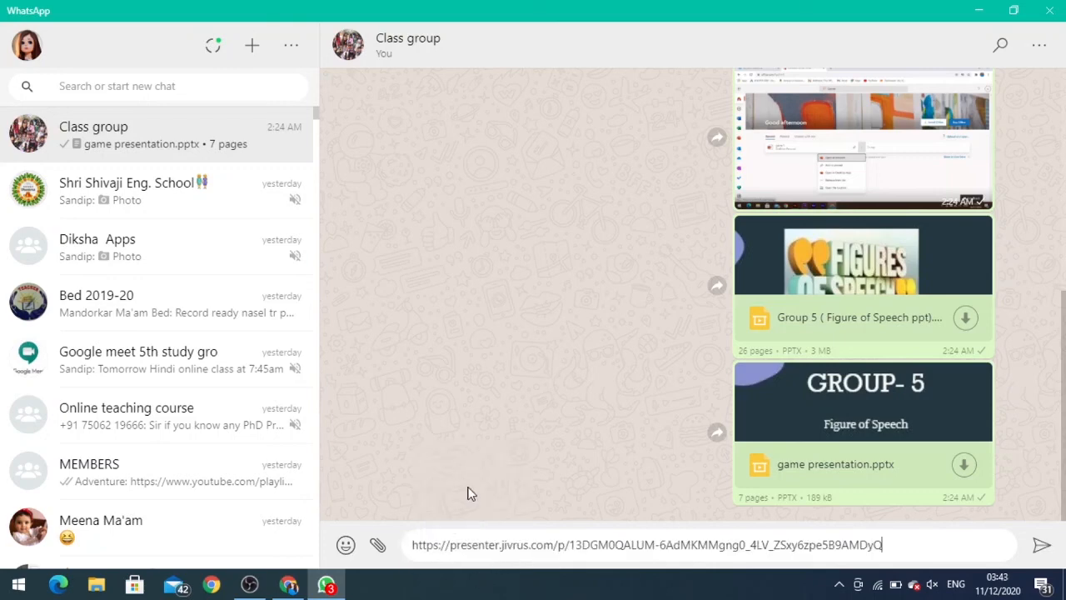
{"action": "left_click", "coordinate": [1042, 545]}
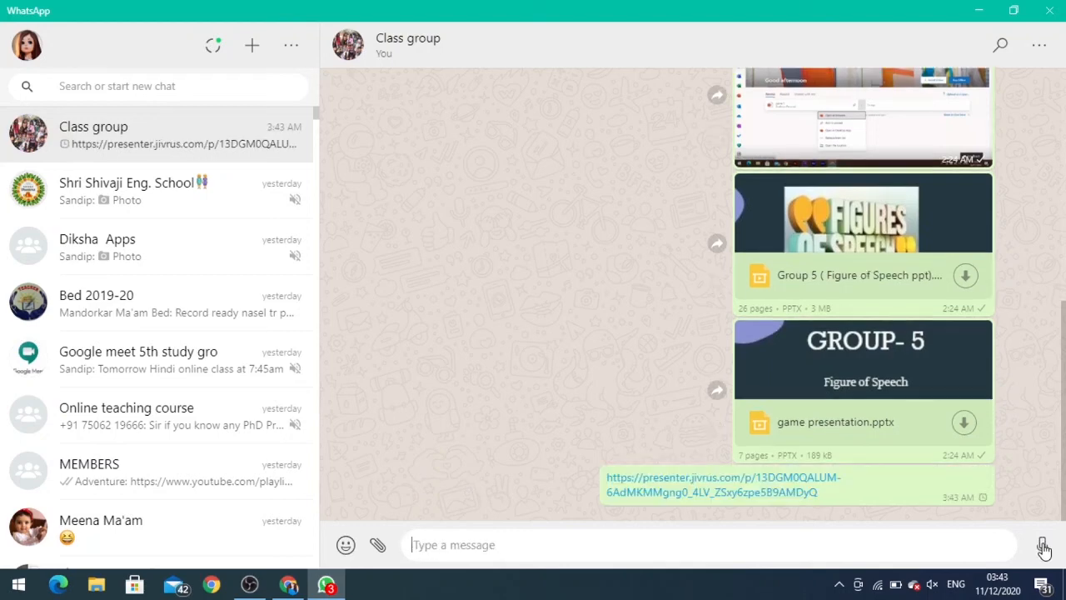